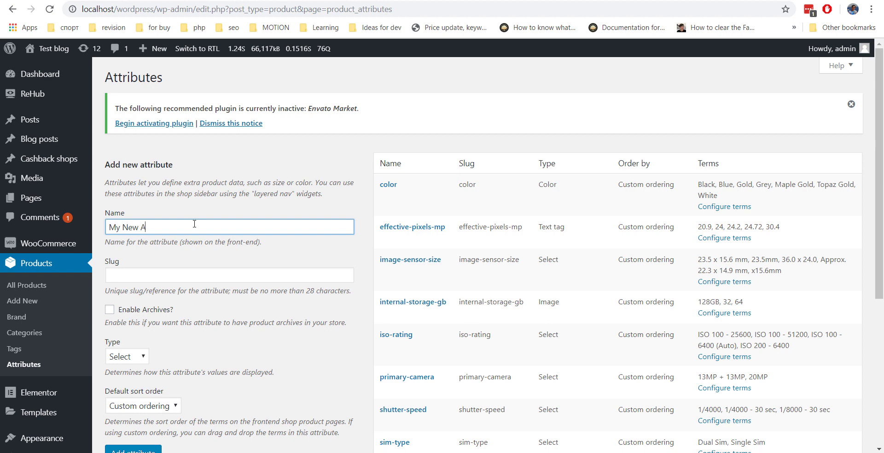
Create a product attribute named My New Attribute with type Select and custom ordering.
type("ew Attribute")
scroll(194, 224, "down", 3)
left_click(133, 338)
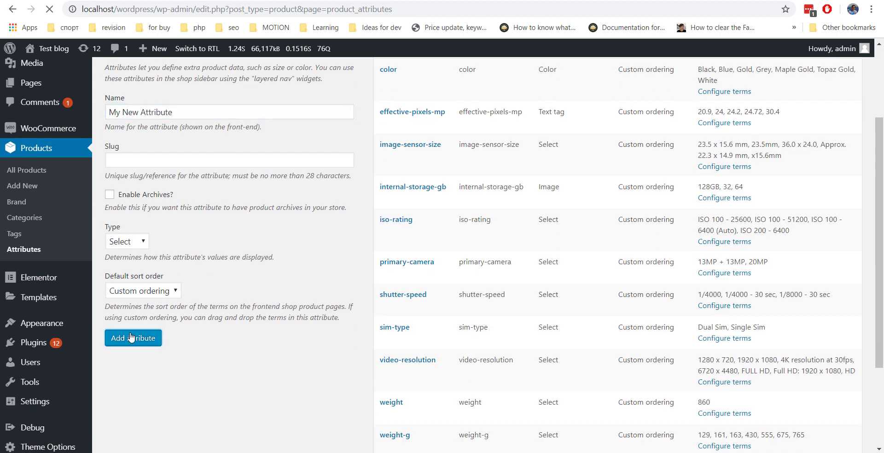
Configure the terms of My New Attribute by adding First value and Second value.
scroll(414, 251, "down", 5)
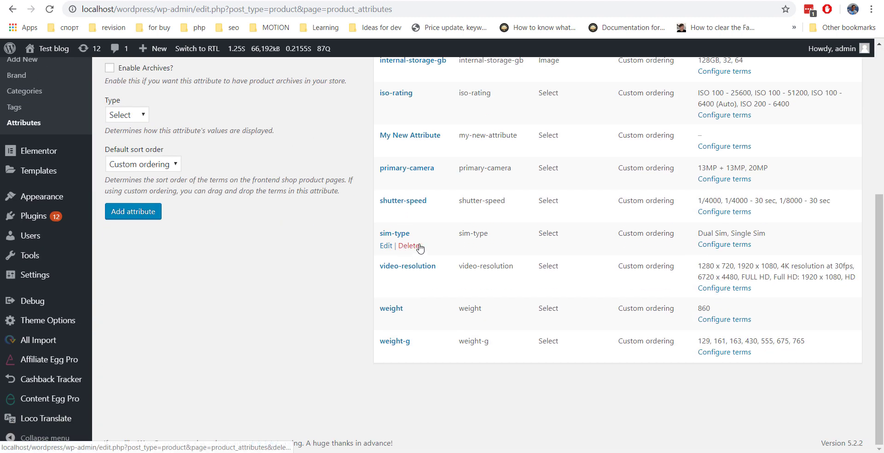
scroll(405, 252, "up", 1)
left_click(742, 206)
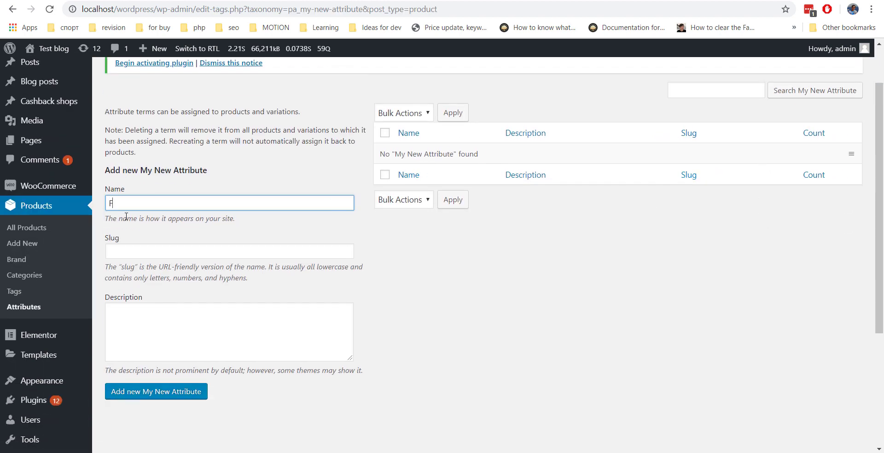
left_click(167, 399)
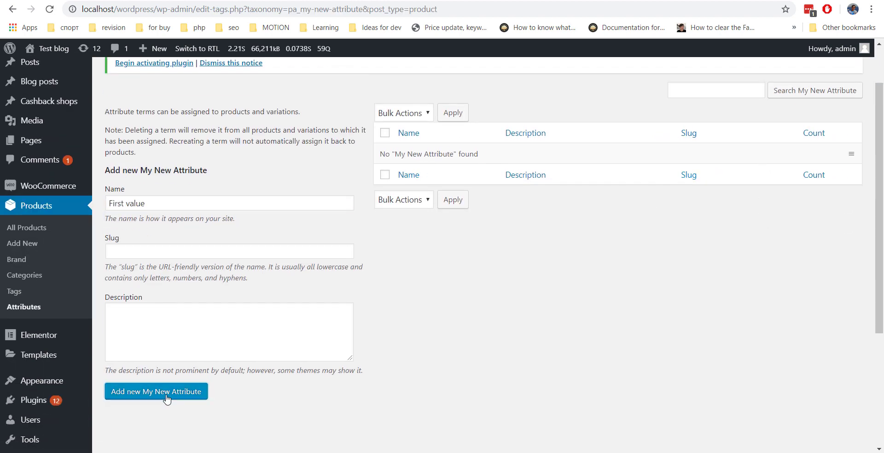
left_click(163, 200)
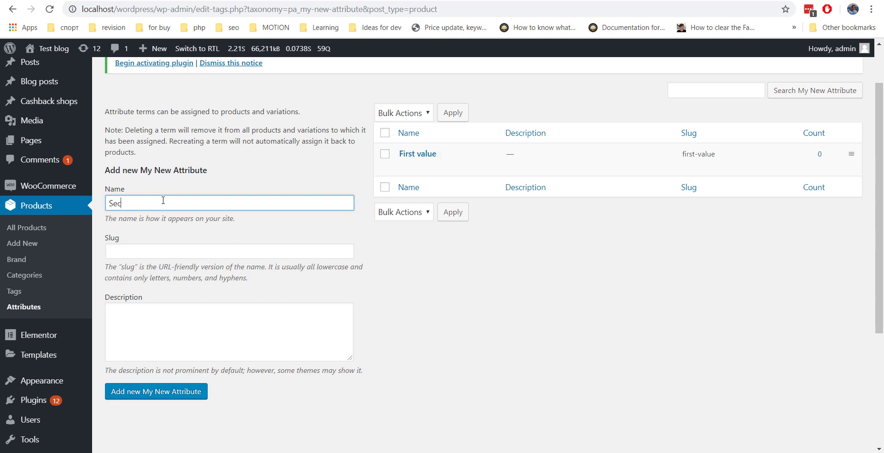
left_click(172, 391)
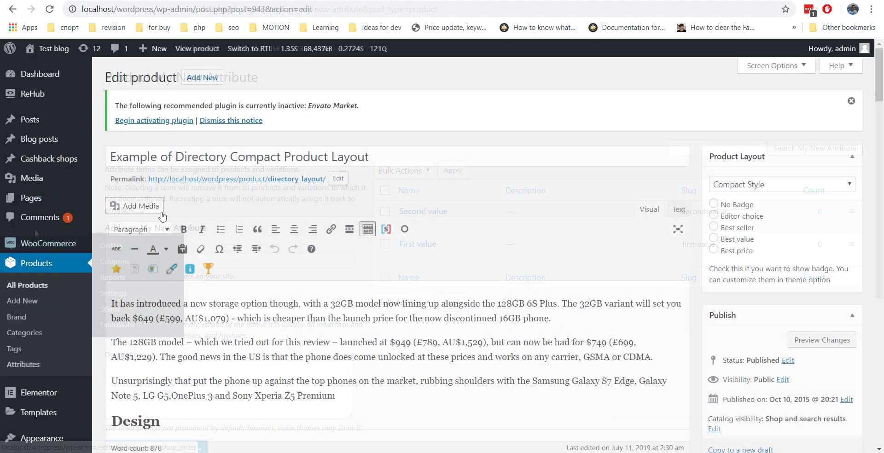
Add My New Attribute to the attributes of the product Example of Directory Compact Product Layout.
scroll(160, 214, "down", 10)
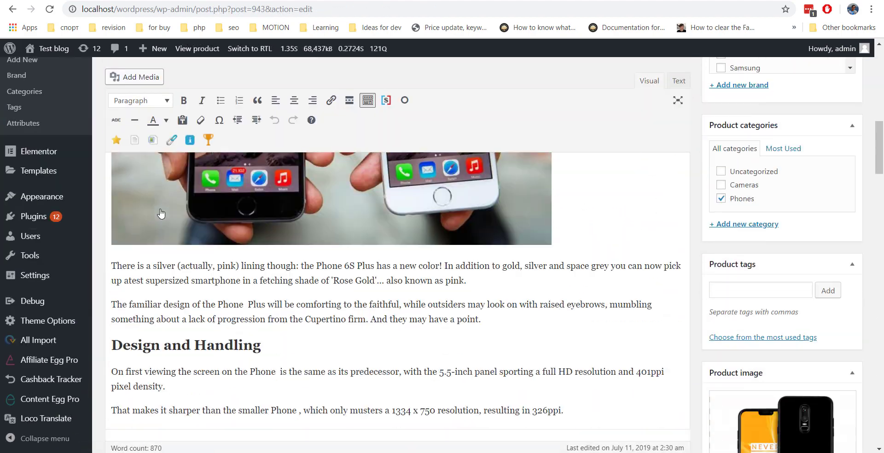
scroll(161, 214, "down", 15)
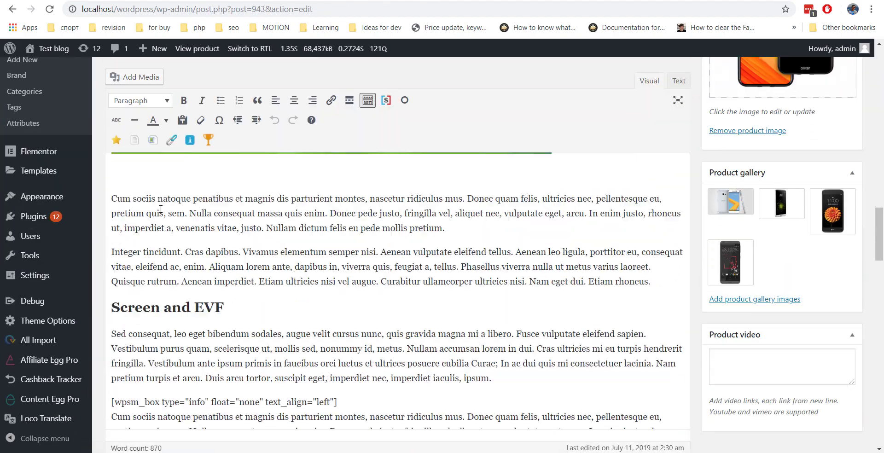
scroll(160, 209, "down", 1)
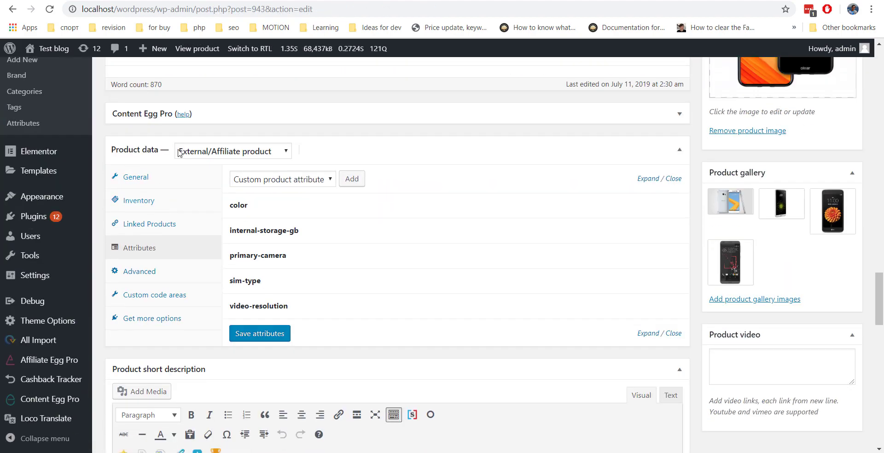
left_click(143, 271)
left_click(139, 248)
left_click(325, 184)
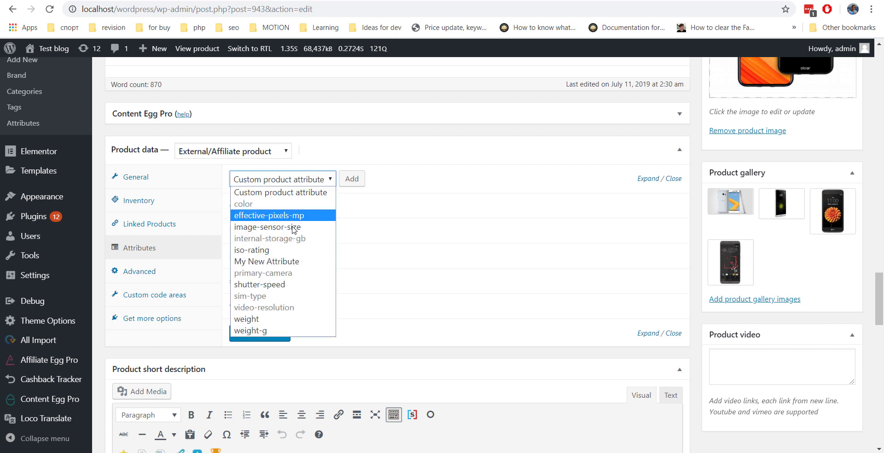
left_click(284, 264)
left_click(354, 180)
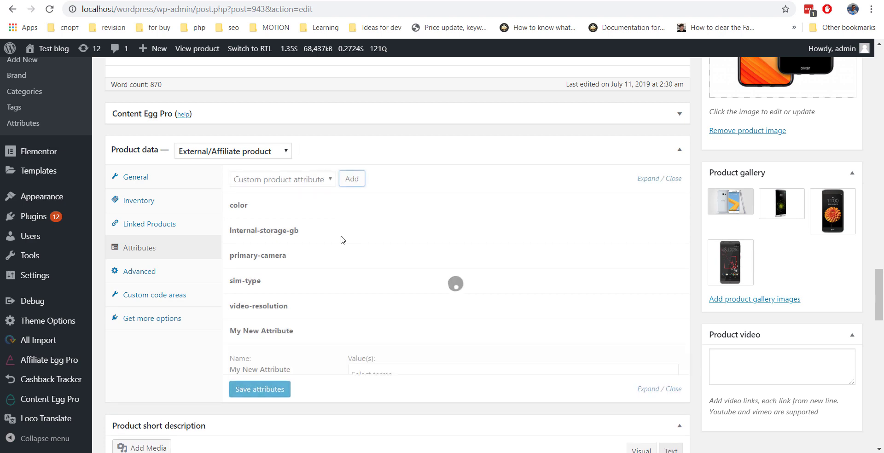
Assign the term First value to My New Attribute on this product.
scroll(329, 260, "down", 2)
left_click(368, 259)
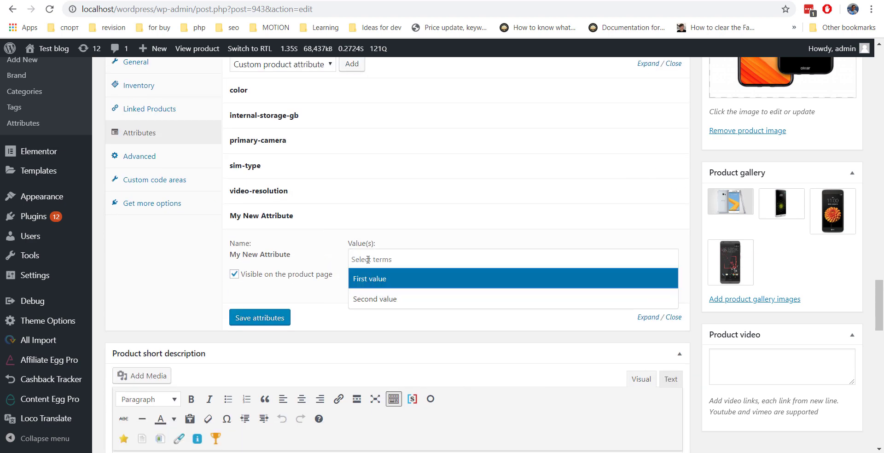
left_click(376, 283)
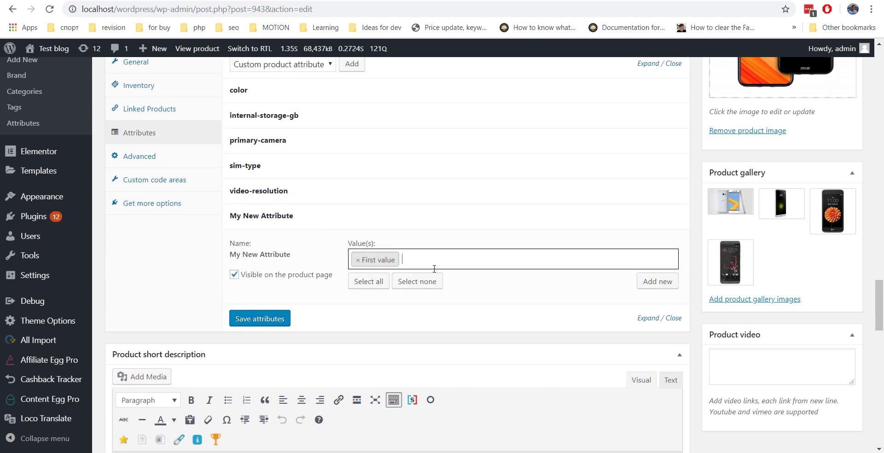
Add a blank custom product attribute to the product's attribute list.
scroll(304, 193, "up", 1)
left_click(353, 122)
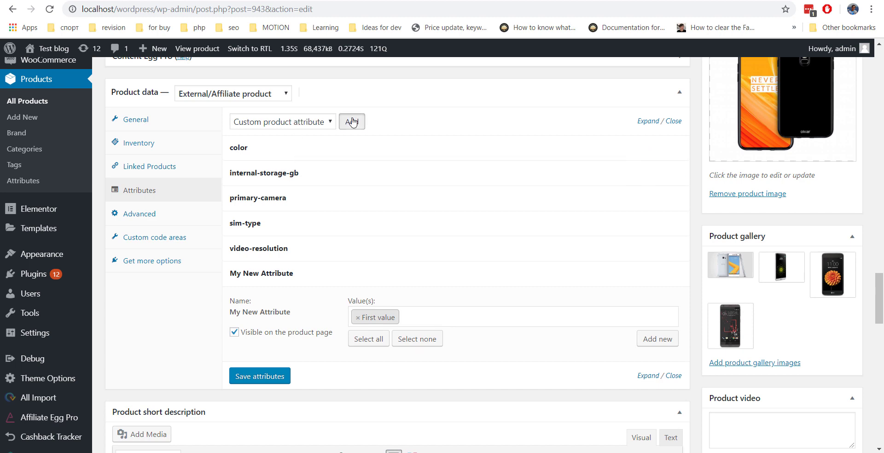
scroll(325, 246, "down", 1)
scroll(325, 246, "down", 3)
left_click(300, 243)
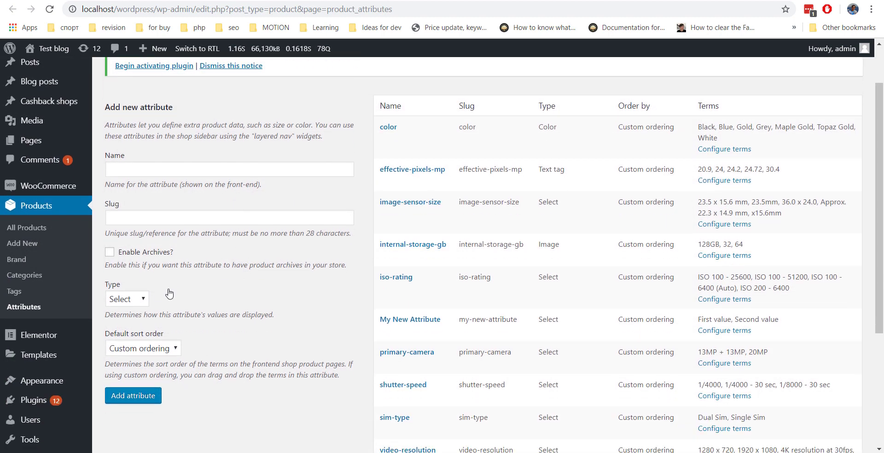
Set the type in the new attribute form to Text tag.
left_click(128, 300)
left_click(118, 300)
left_click(139, 303)
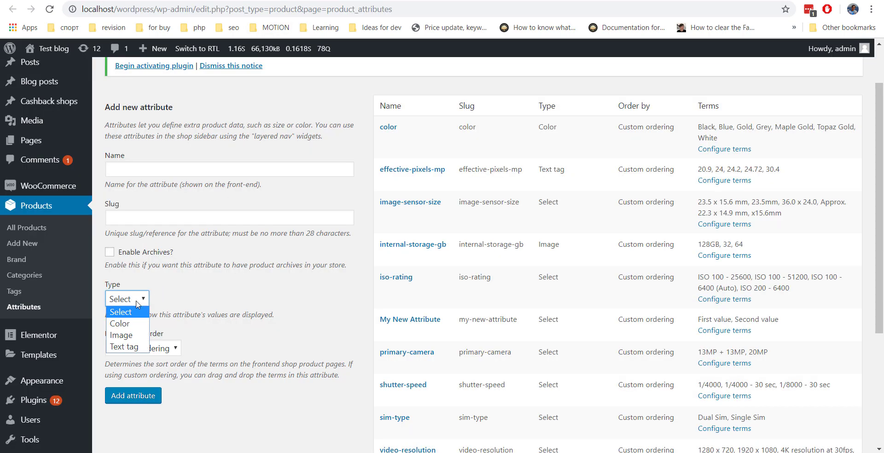
left_click(137, 347)
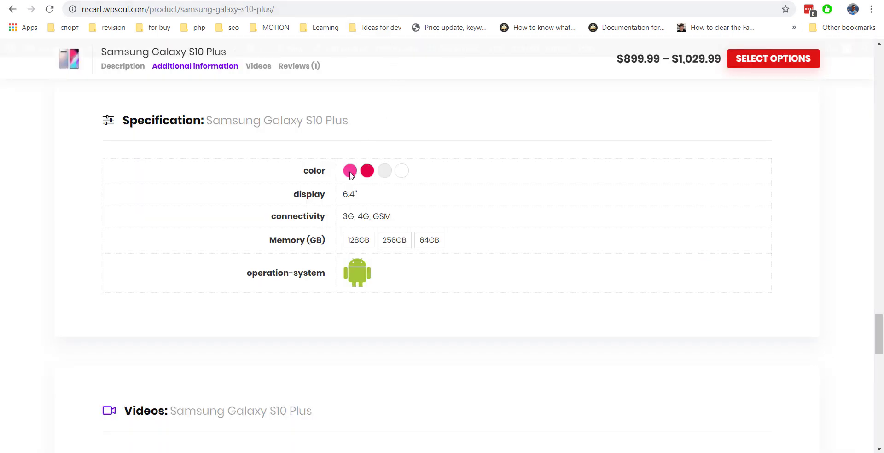
Try the red color and 256GB memory swatches on the Samsung Galaxy S10 Plus page and clear the selection.
left_click_drag(880, 334, 883, 65)
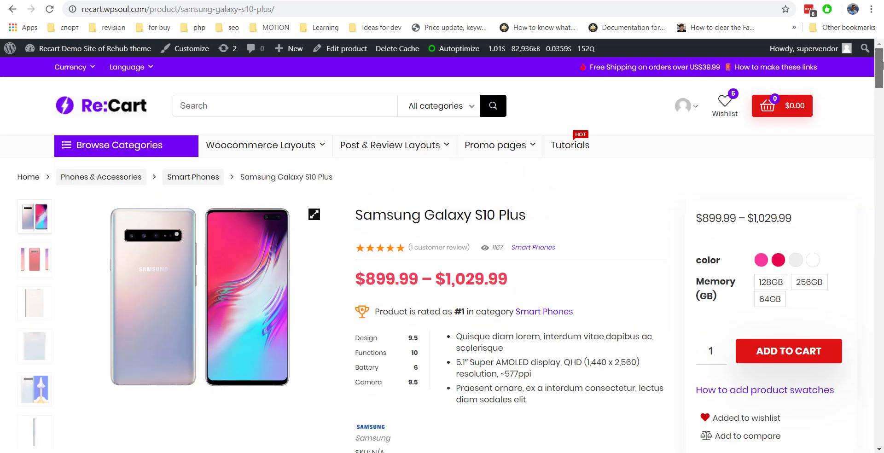
scroll(816, 243, "down", 1)
left_click(778, 202)
left_click(802, 225)
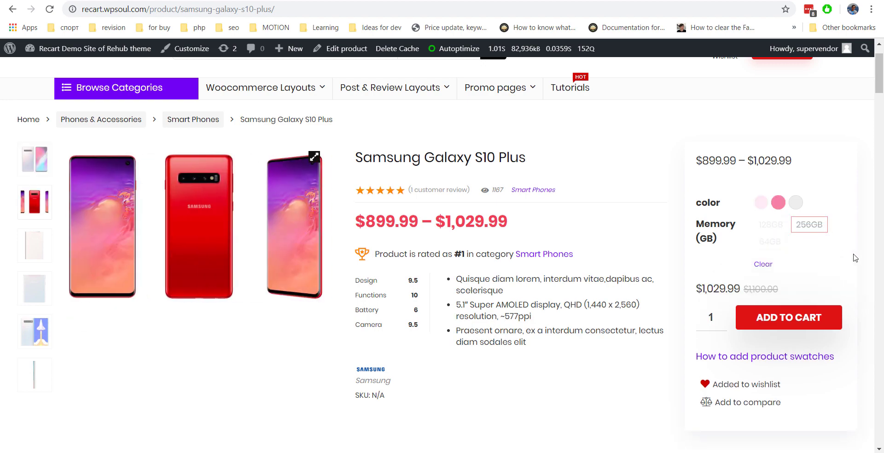
left_click(765, 264)
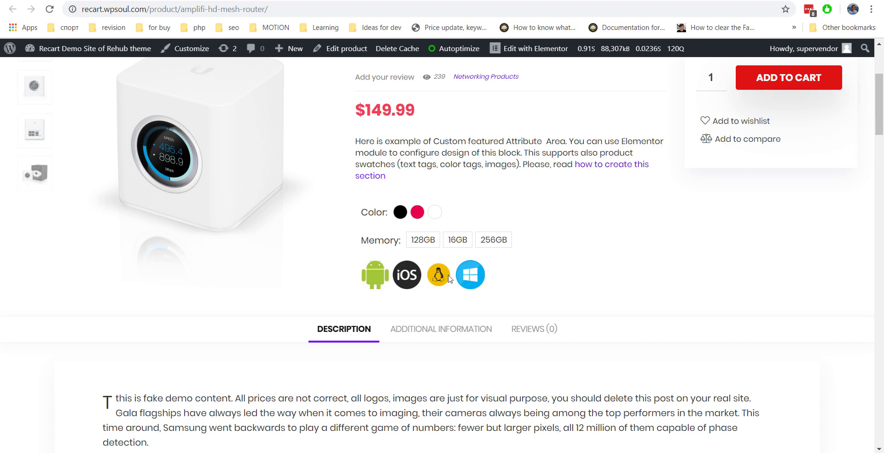
Add the Xiaomi Redmi Note 7 and the Charging Dock Stand to the comparison and open the product comparison page.
scroll(414, 276, "down", 1)
scroll(407, 124, "up", 2)
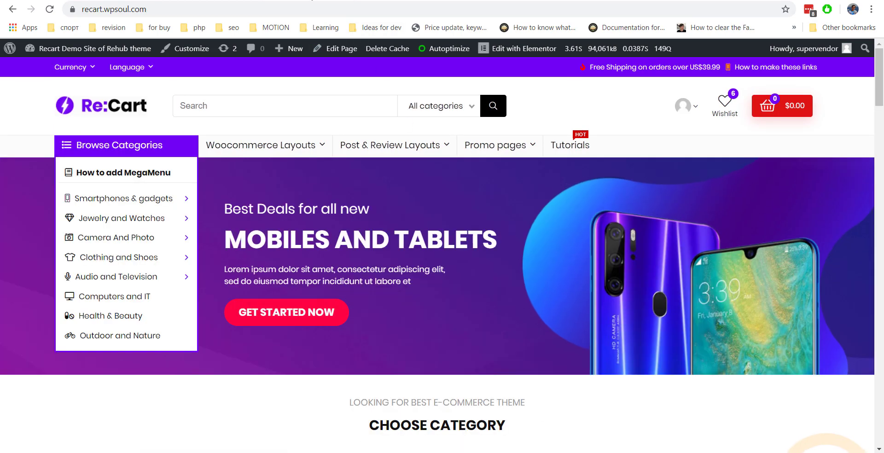
scroll(404, 262, "down", 10)
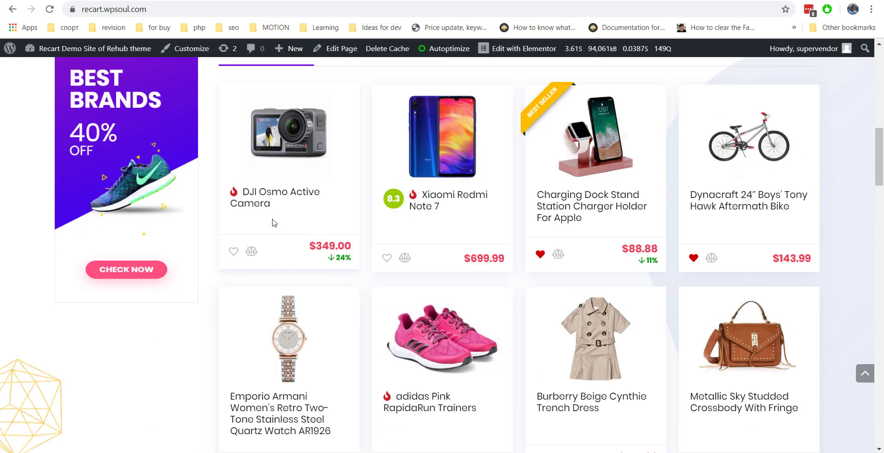
left_click(405, 255)
left_click(558, 254)
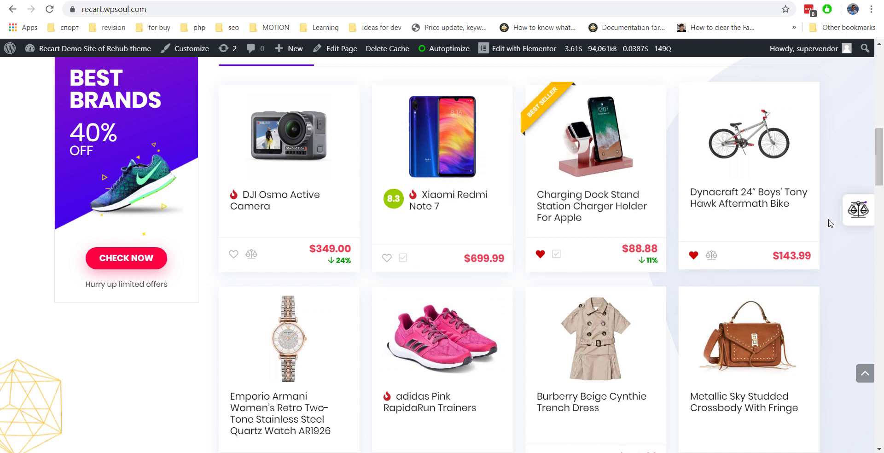
left_click(850, 219)
left_click(783, 191)
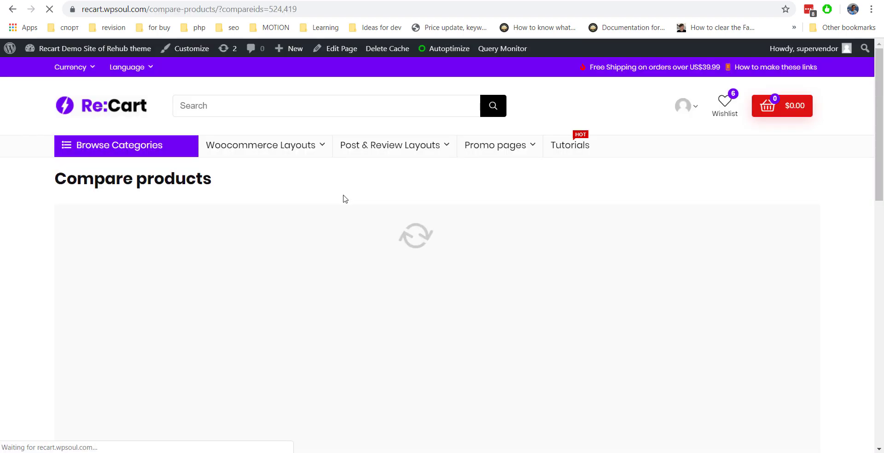
Examine the attribute rows of the product comparison and the attribute filters on the shop page.
scroll(341, 187, "down", 10)
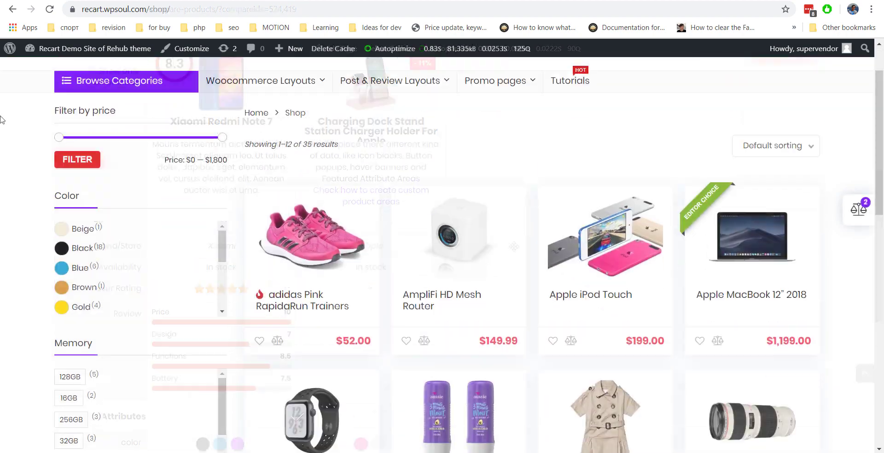
scroll(79, 304, "down", 10)
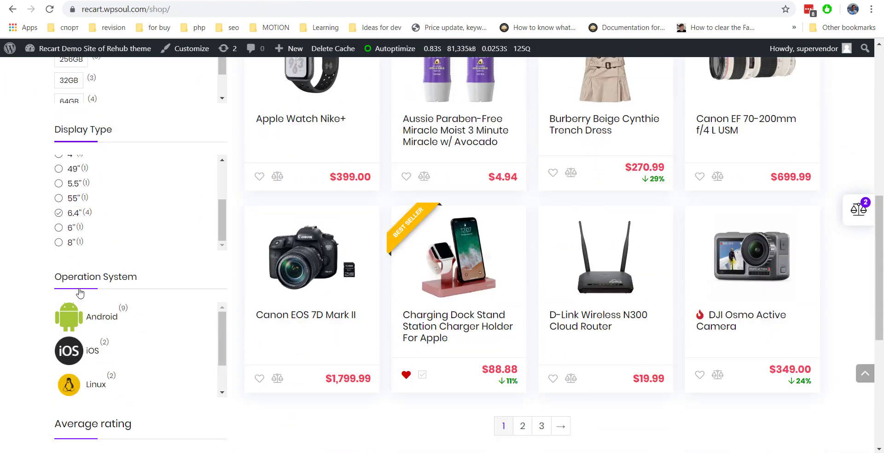
scroll(21, 272, "up", 10)
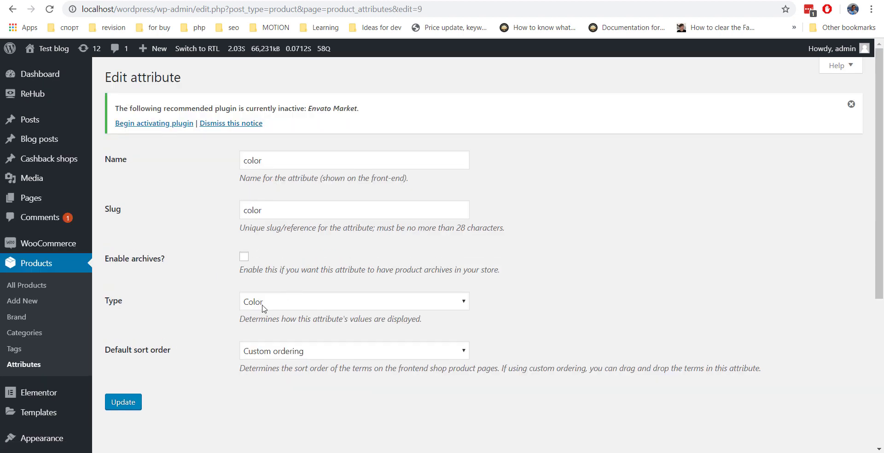
Leave the color attribute's edit form and open its list of terms with their swatches.
left_click(13, 10)
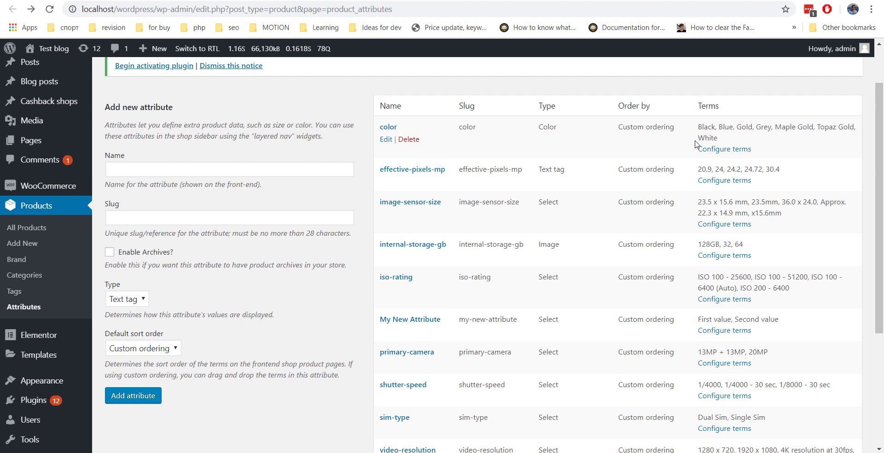
left_click(726, 150)
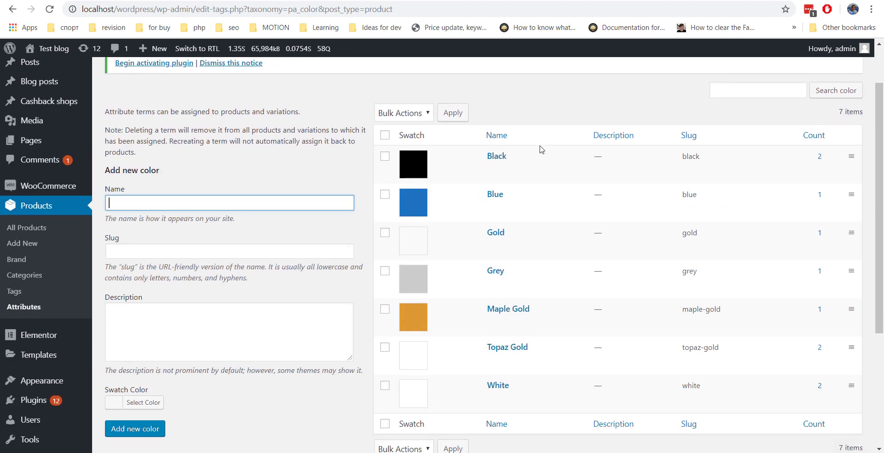
View the gallery area and the Additional information specifications of the Car Tour Africa 10 days product.
scroll(421, 222, "down", 3)
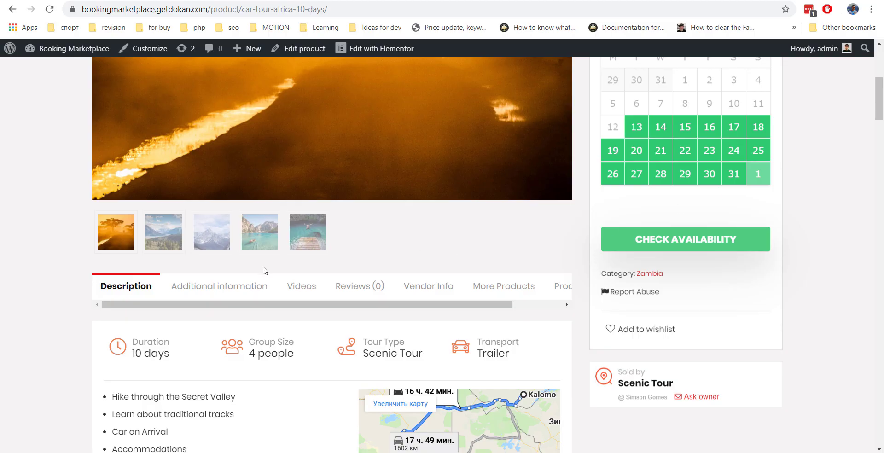
left_click(198, 285)
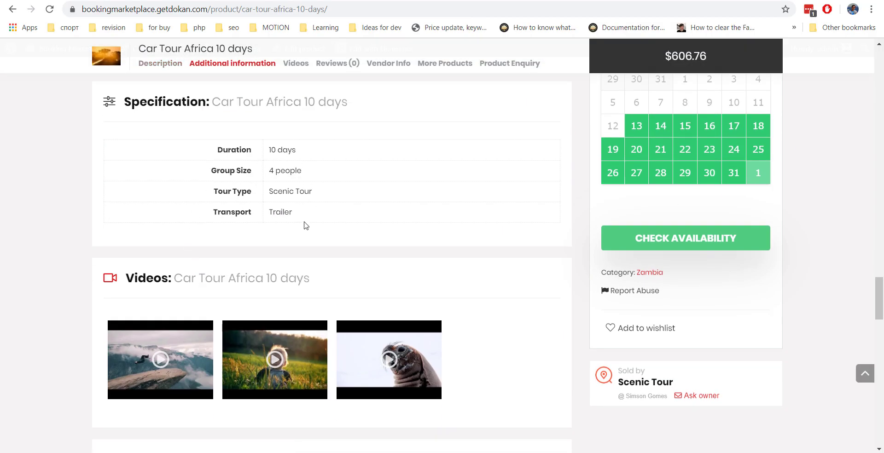
left_click_drag(880, 313, 865, 139)
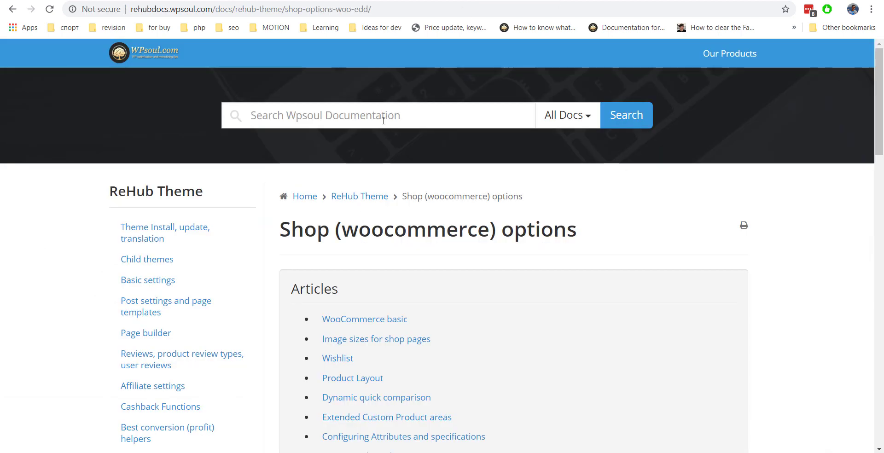
Search the theme documentation for custom product areas and open the Extended Custom Product areas article.
left_click(385, 122)
type("custom product a")
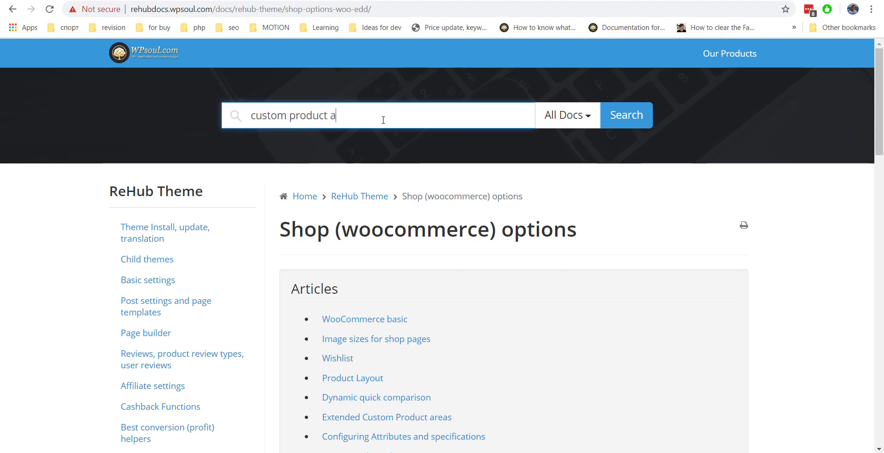
type("reas")
key("Return")
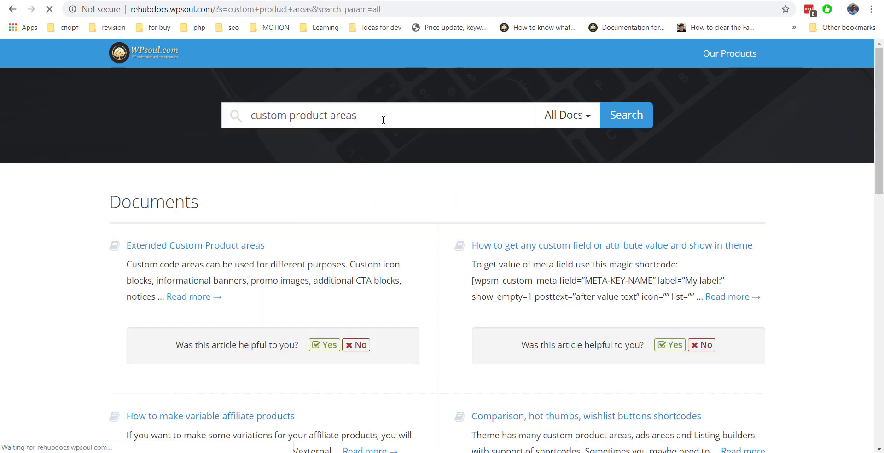
left_click(234, 245)
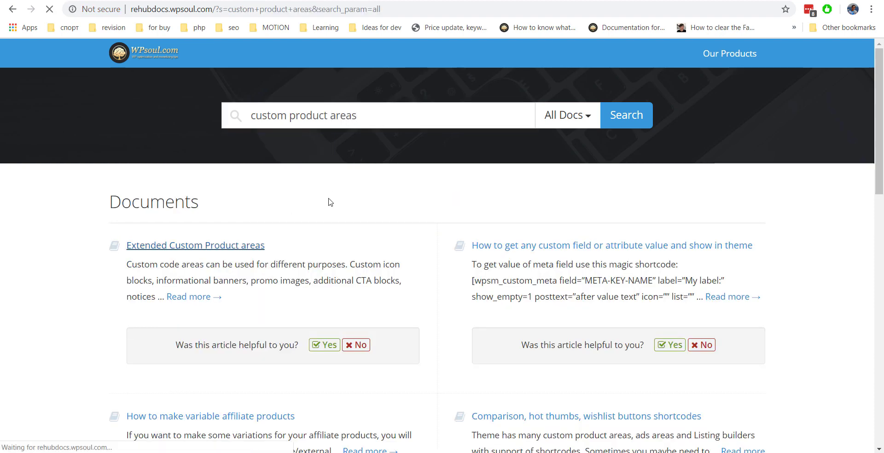
Skim the Extended Custom Product areas article, and view the Custom code areas in the phone product's data.
scroll(328, 201, "down", 2)
scroll(499, 240, "down", 18)
scroll(474, 268, "down", 15)
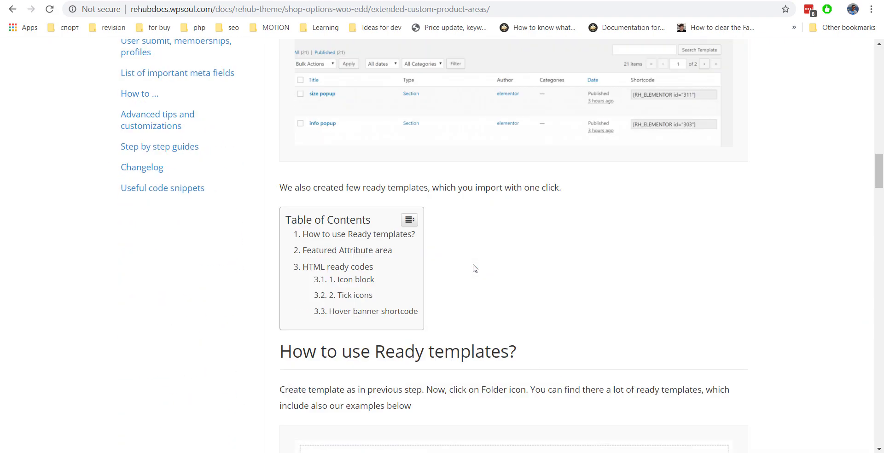
left_click_drag(880, 203, 880, 50)
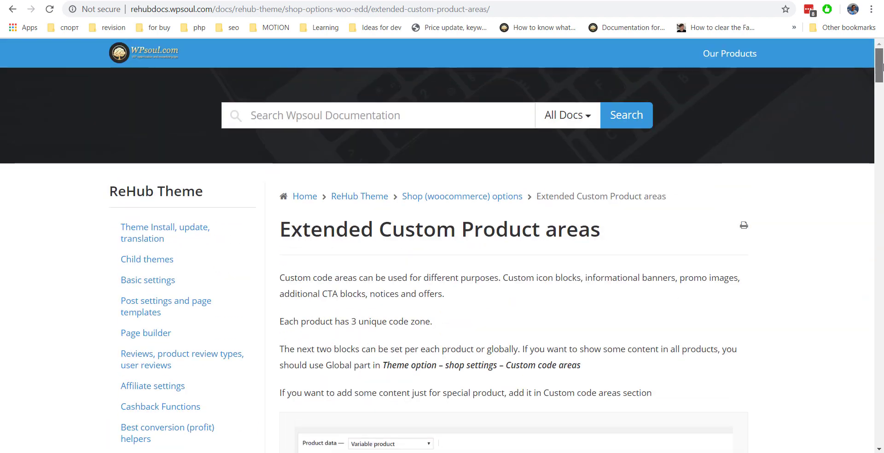
key("ctrl+Tab")
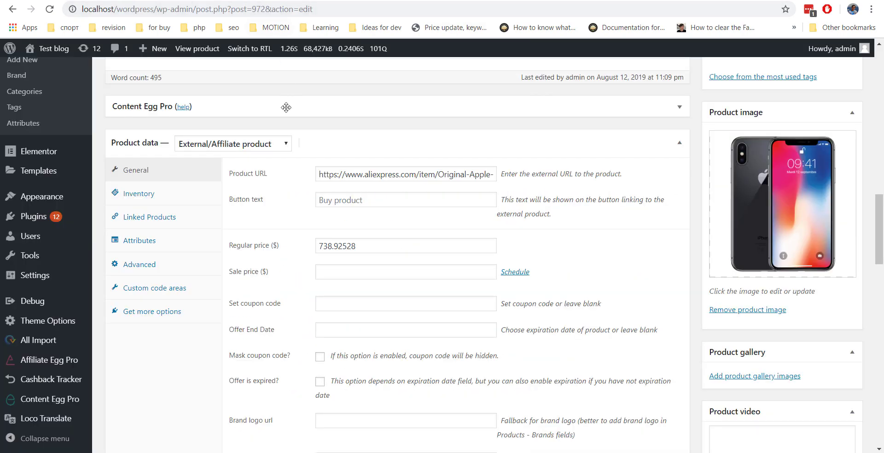
left_click(170, 290)
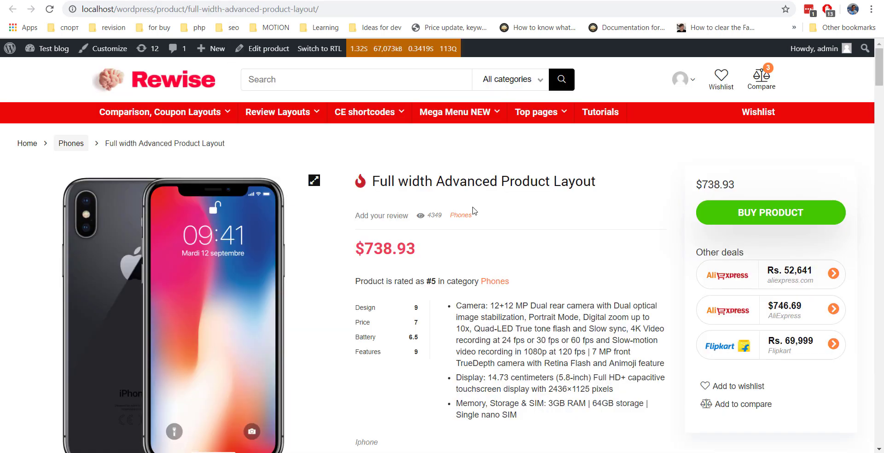
Open the Woocommerce Custom Areas settings in the theme customizer for the Full width Advanced Product Layout product.
left_click(111, 56)
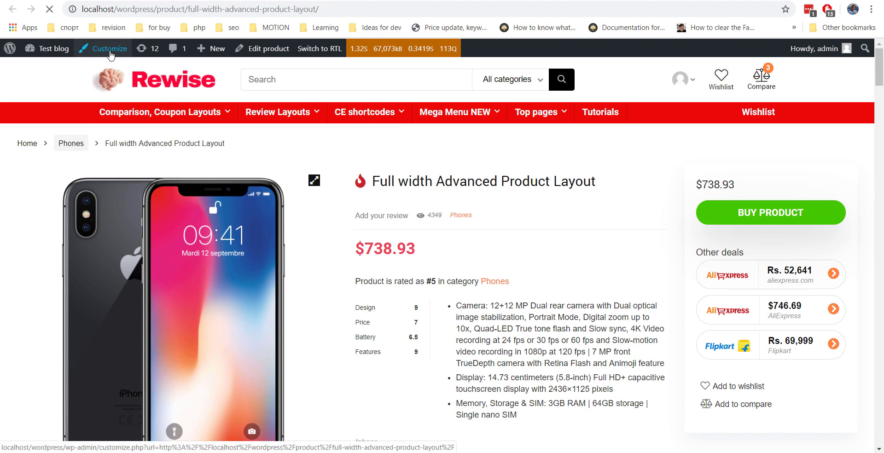
scroll(260, 157, "down", 2)
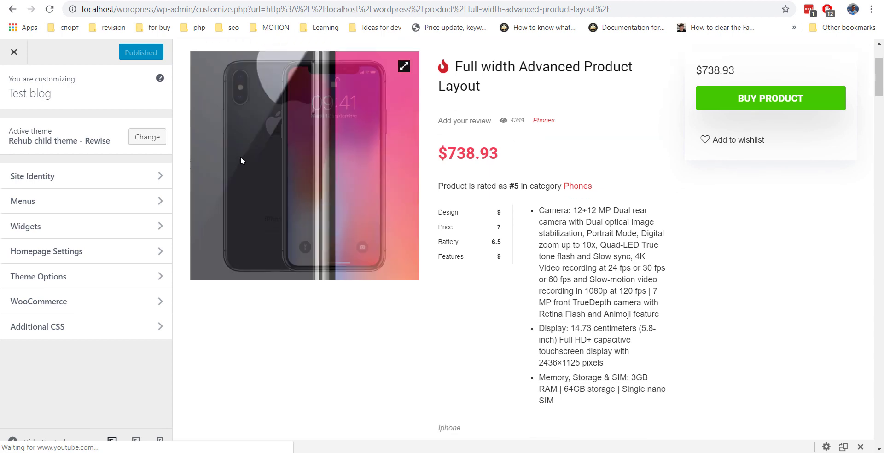
left_click(68, 276)
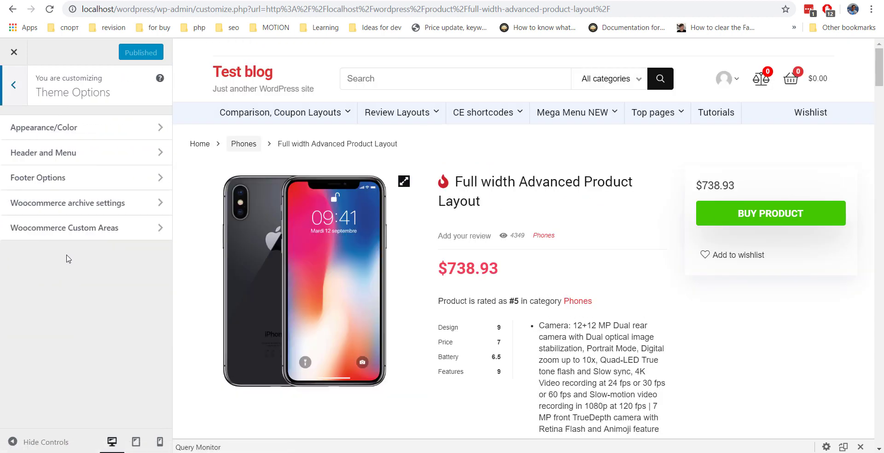
left_click(93, 229)
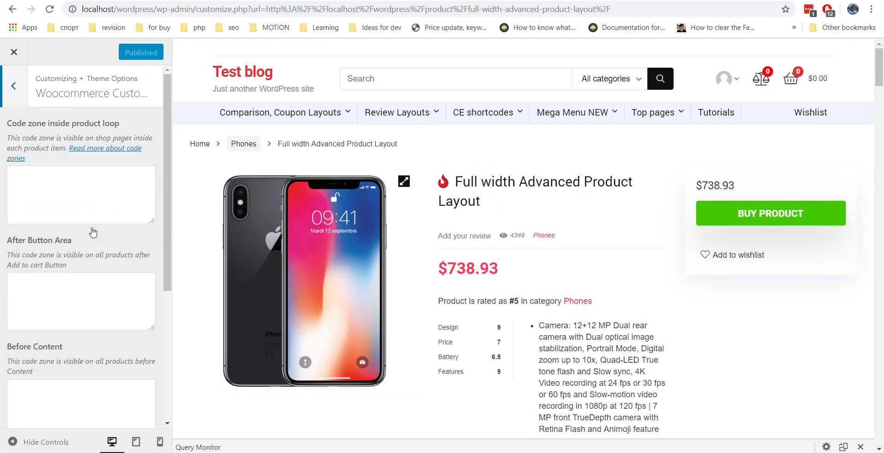
Try the text "Test" in the After Button Area code zone and clear it again.
scroll(85, 193, "down", 2)
left_click(85, 193)
type("Test")
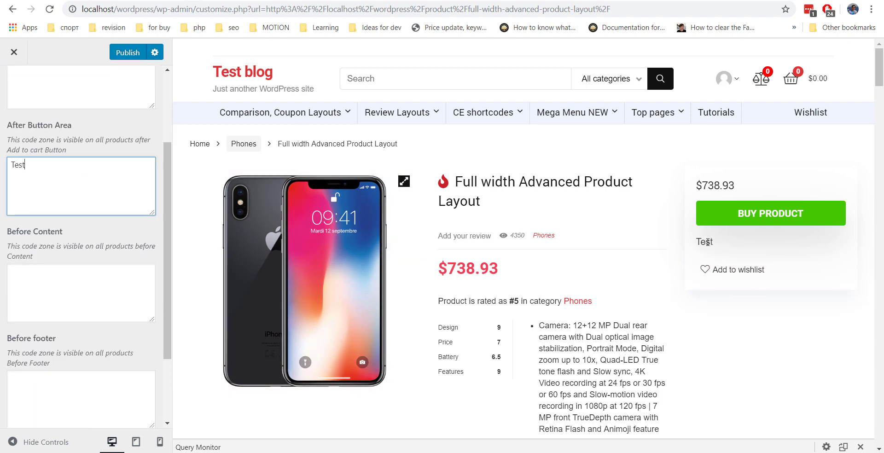
left_click_drag(26, 165, 3, 167)
key("BackSpace")
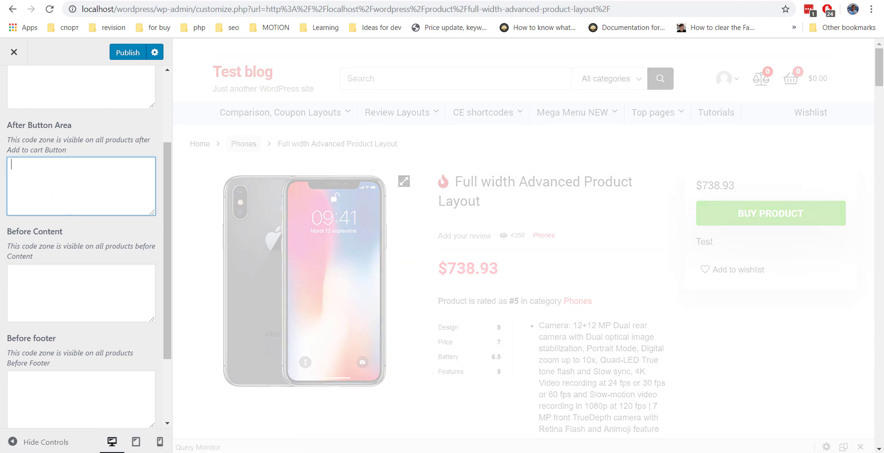
Search the theme documentation for "how to get attribute value" and open the article on showing custom field or attribute values.
left_click(634, 28)
left_click(298, 112)
type("how to get attribute value")
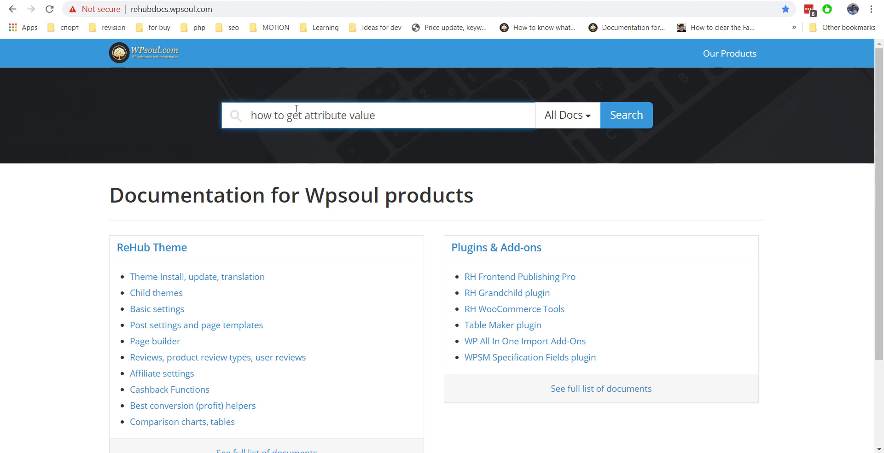
key("Return")
left_click(336, 245)
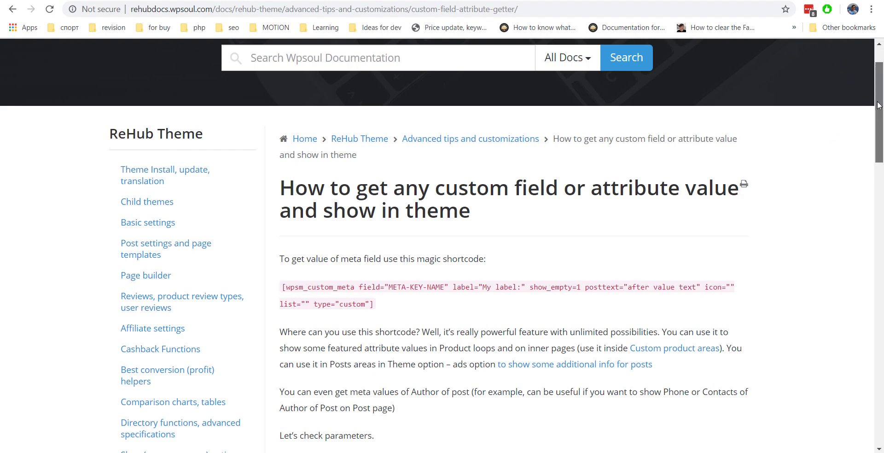
Copy the full wpsm_custom_meta example shortcode from the article into the customizer's Before Content area.
left_click_drag(879, 110, 879, 141)
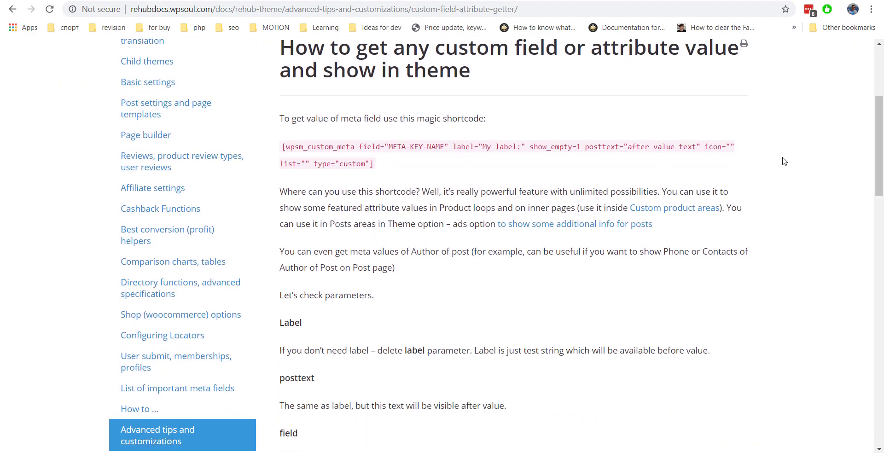
scroll(785, 160, "down", 6)
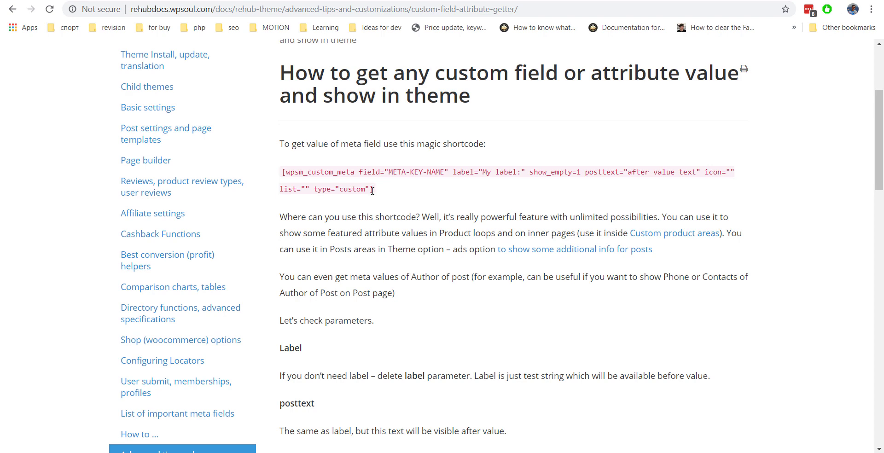
left_click_drag(372, 190, 286, 175)
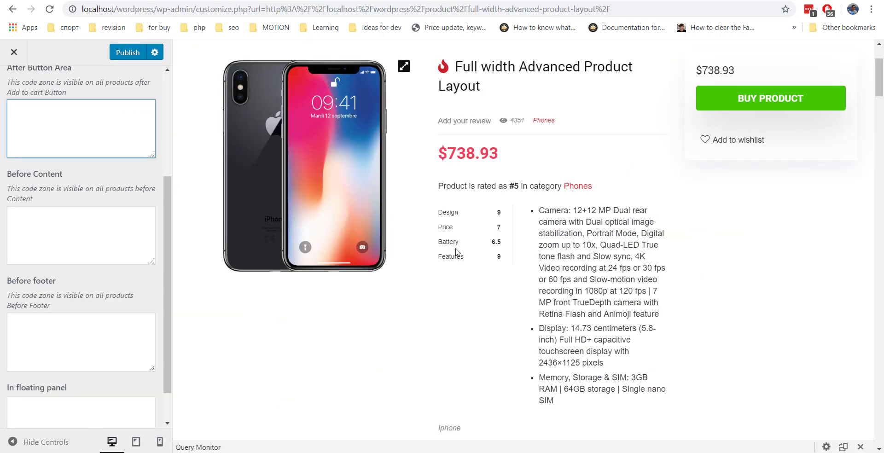
left_click(94, 225)
type("[wpsm_custom_meta field=\"META-KEY-NAME\" label=\"My label:\" show_empty=1 posttext=\"after value text\" icon=\"\" list=\"\" type=\"custom\"]")
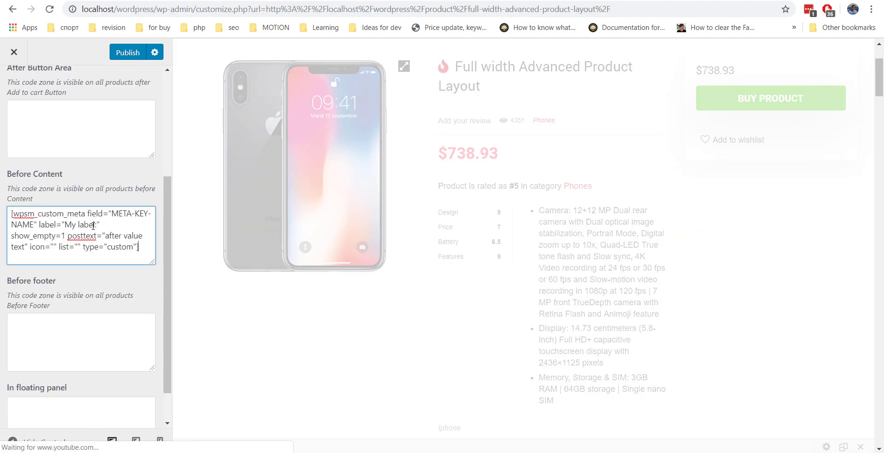
scroll(458, 313, "down", 3)
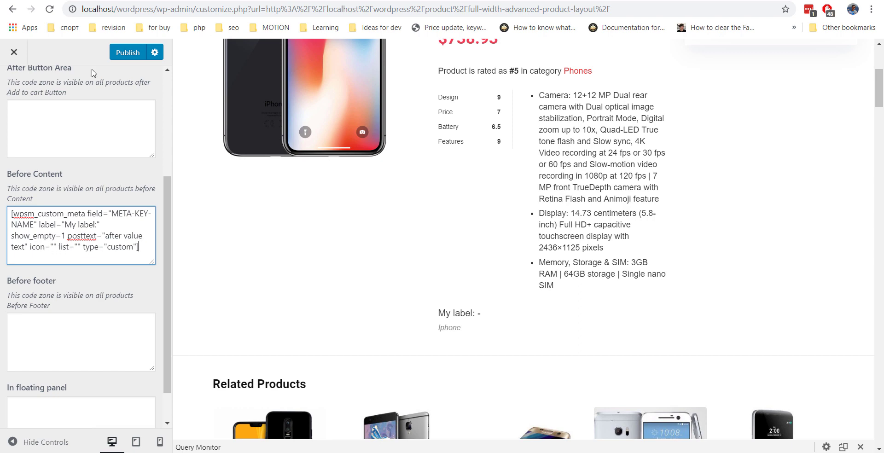
Look up the color attribute's slug and set the shortcode's field parameter to "color".
left_click(253, 3)
left_click_drag(476, 128, 461, 127)
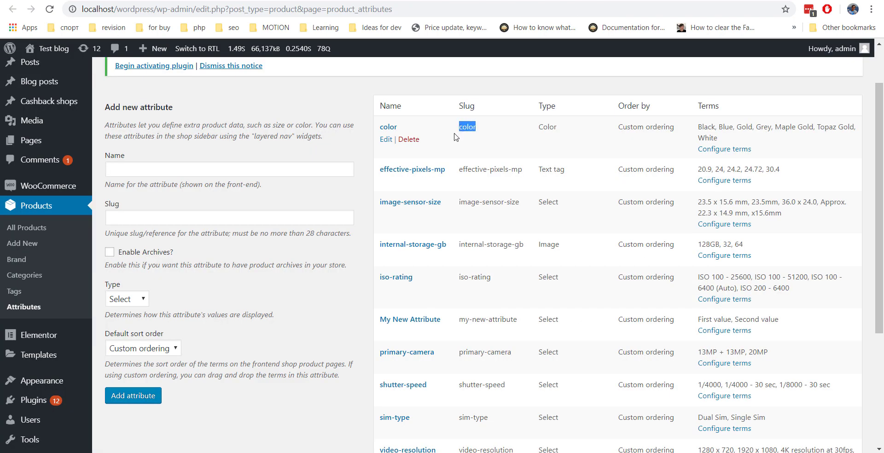
left_click(179, 3)
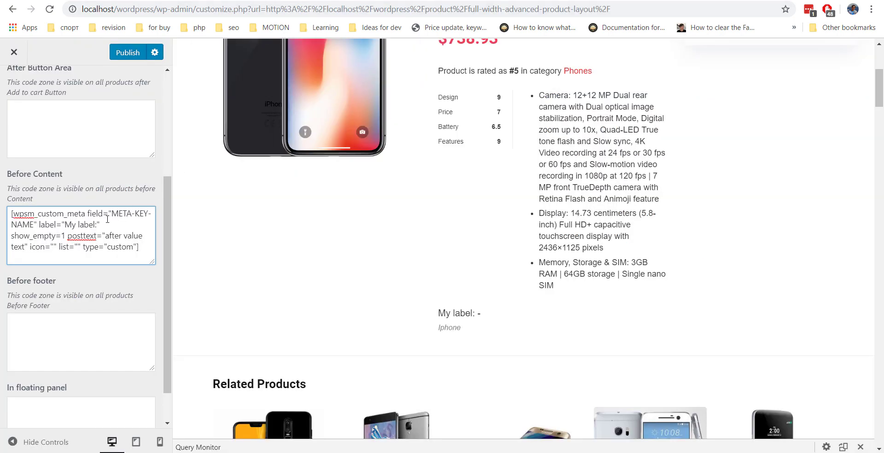
left_click_drag(113, 213, 38, 224)
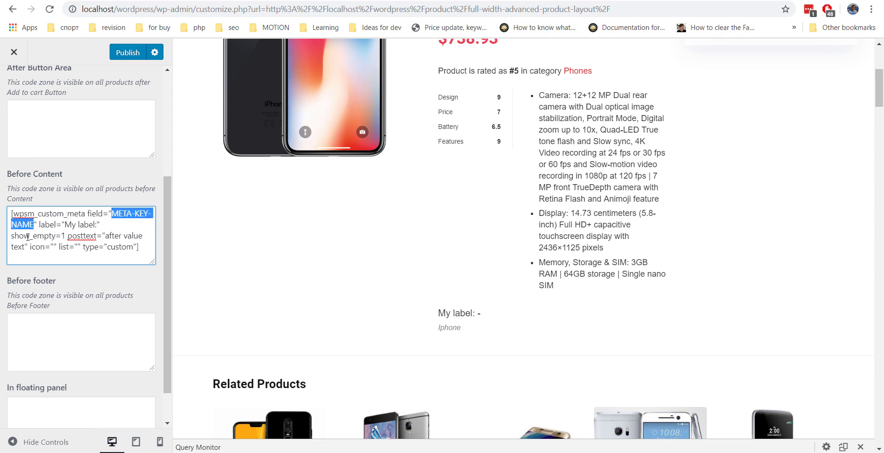
type("color")
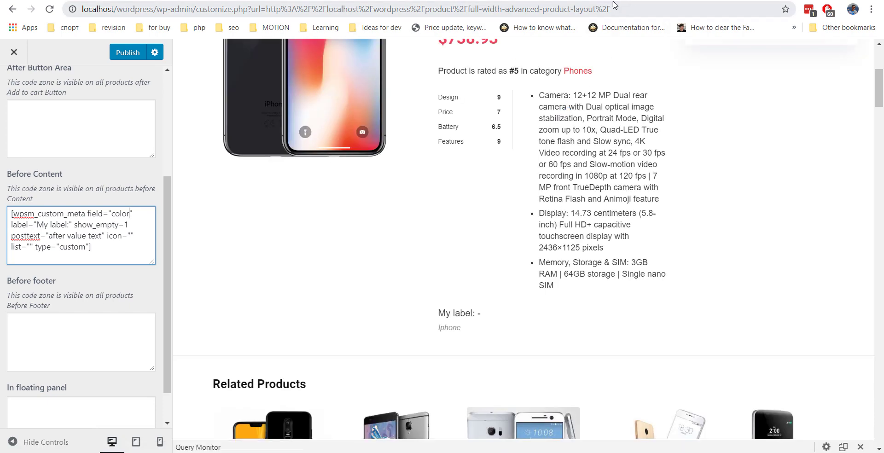
Look up the available type values in the shortcode documentation and set the shortcode's type to "attribute".
key("ctrl+Tab")
scroll(456, 200, "down", 2)
scroll(456, 200, "down", 10)
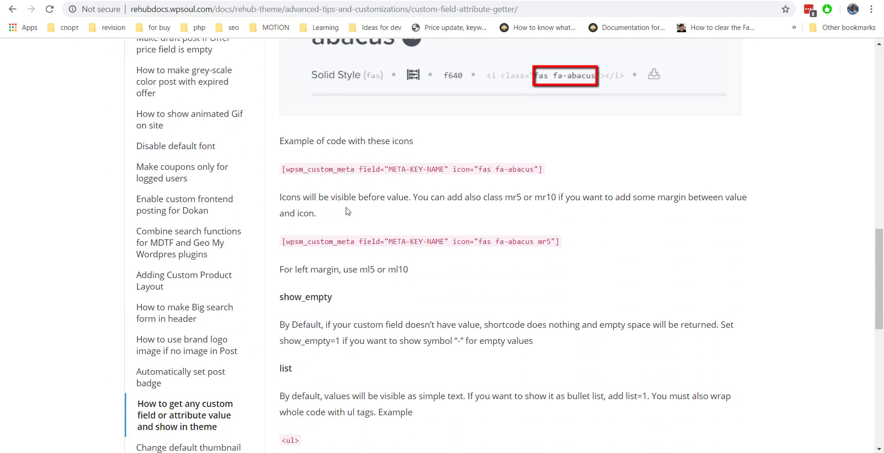
scroll(348, 212, "up", 6)
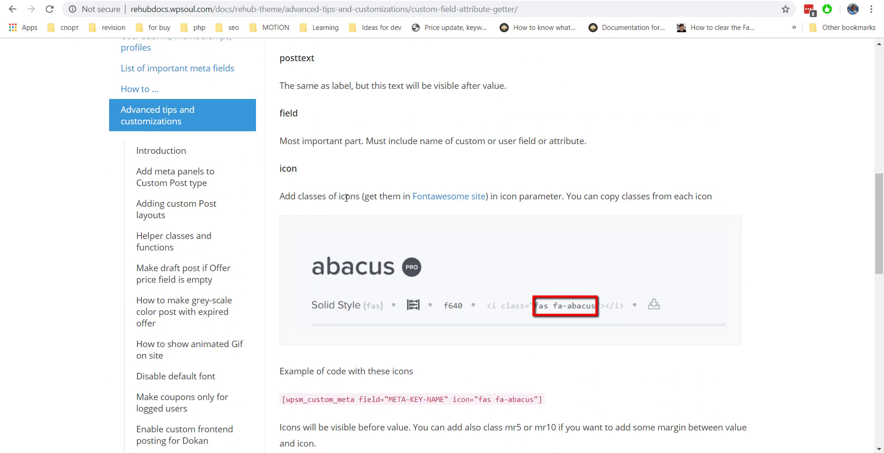
scroll(348, 201, "down", 7)
scroll(348, 202, "down", 8)
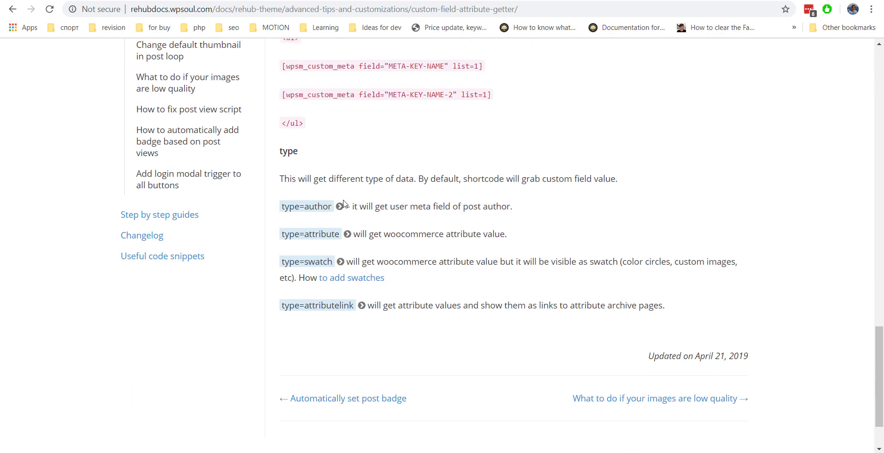
left_click_drag(340, 234, 310, 235)
key("alt+Tab")
left_click_drag(86, 247, 62, 247)
type("attribute")
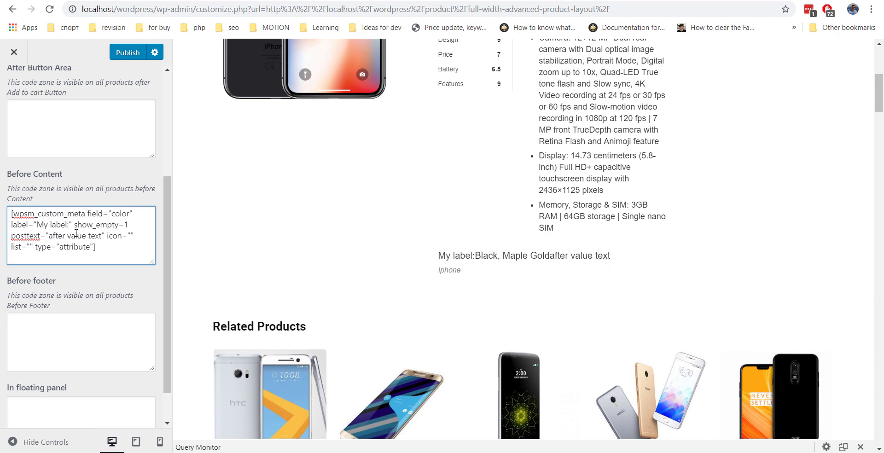
Take the swatch type from the documentation and set the Before Content shortcode's type to "swatch".
key("alt+Tab")
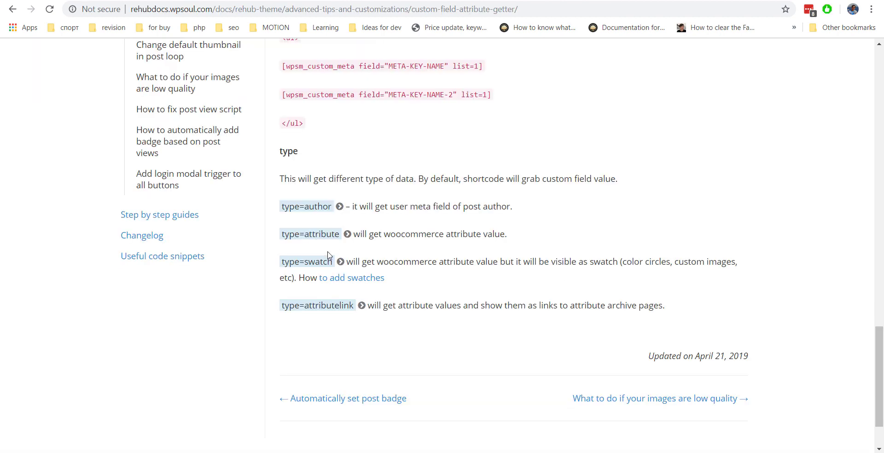
left_click_drag(335, 262, 307, 262)
left_click(313, 270)
key("alt+Tab")
left_click_drag(90, 248, 64, 248)
type("swatch")
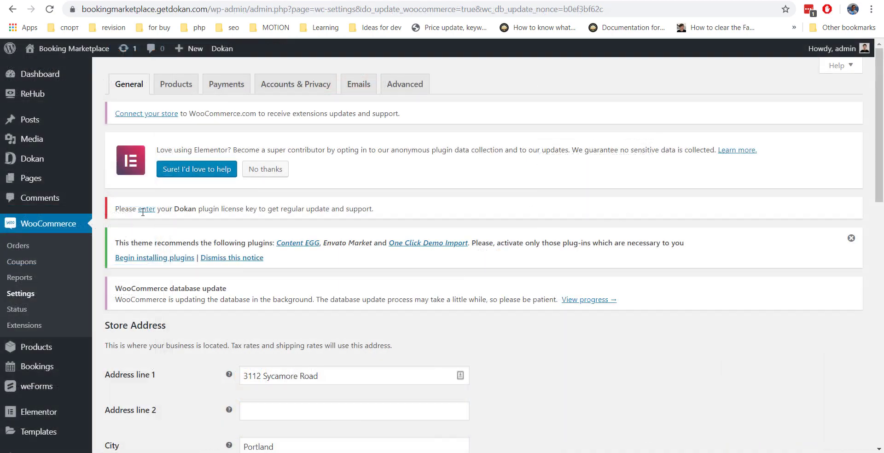
Search for the Elementor plugin among the installable plugins of the Booking Marketplace site.
scroll(55, 231, "down", 1)
scroll(55, 230, "down", 5)
mouse_move(65, 313)
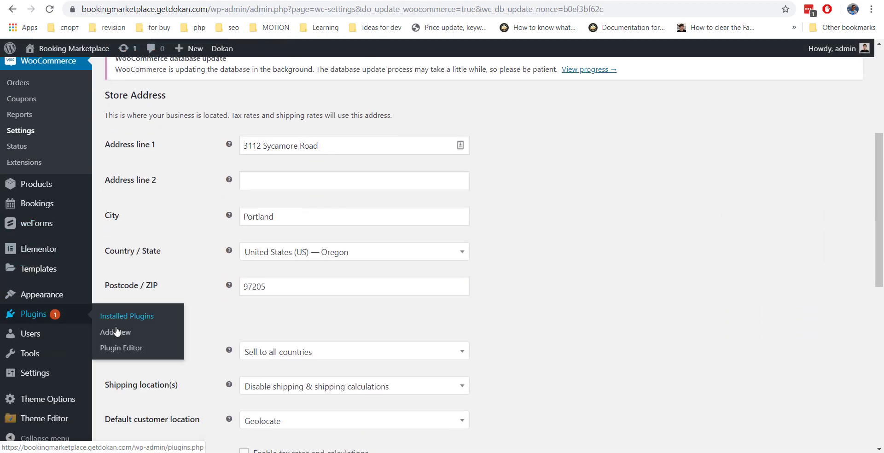
left_click(169, 330)
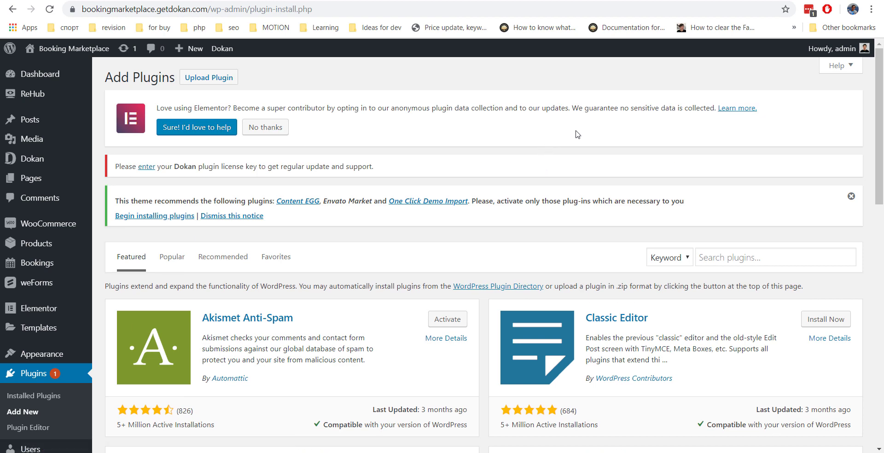
left_click(730, 257)
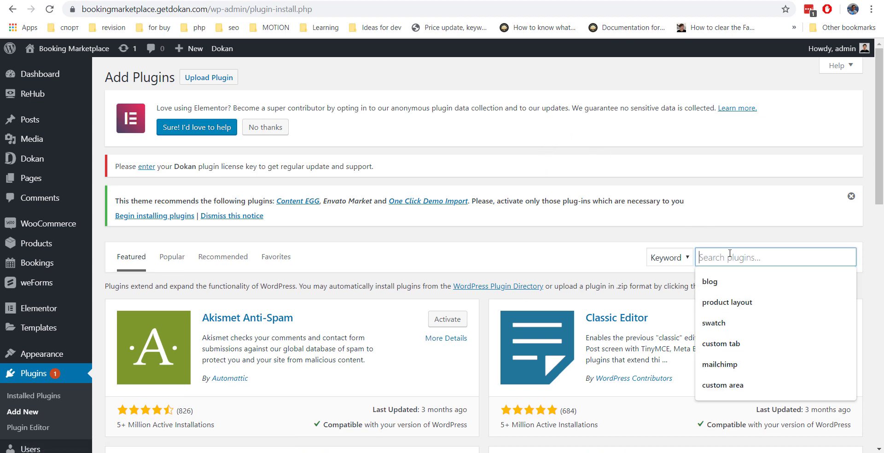
type("Elementor")
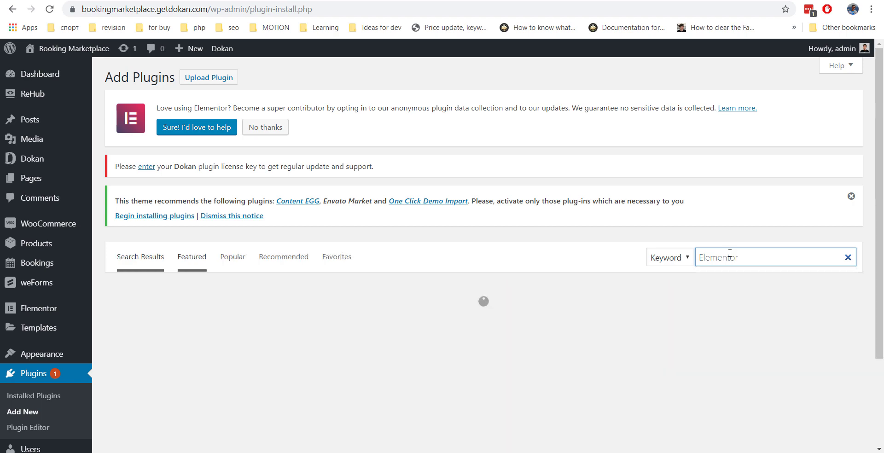
scroll(492, 180, "down", 3)
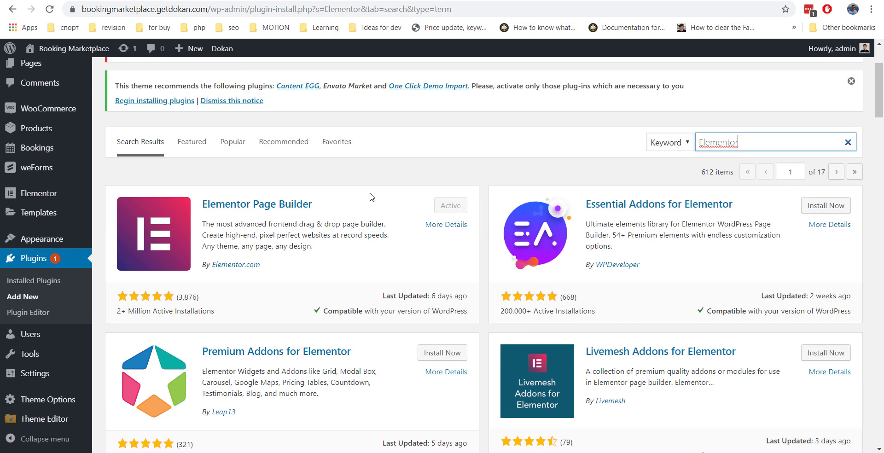
scroll(457, 112, "up", 3)
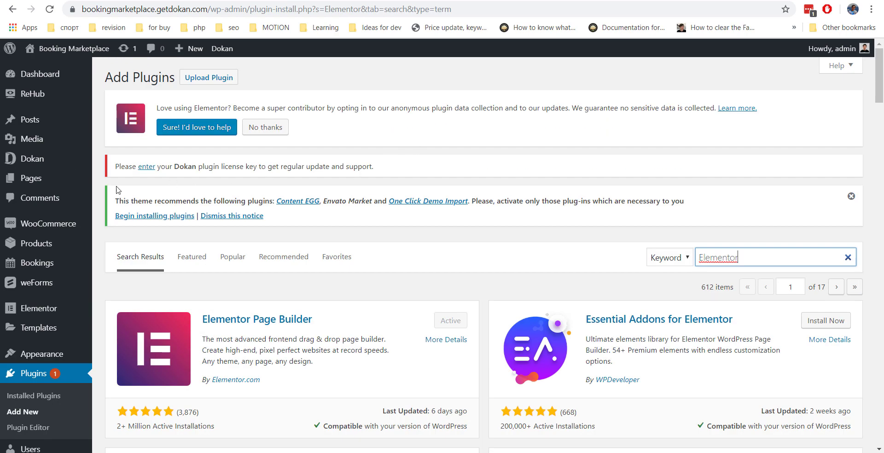
Create a new Elementor template of type Section named "Featured Atrributes".
scroll(22, 182, "down", 3)
mouse_move(60, 213)
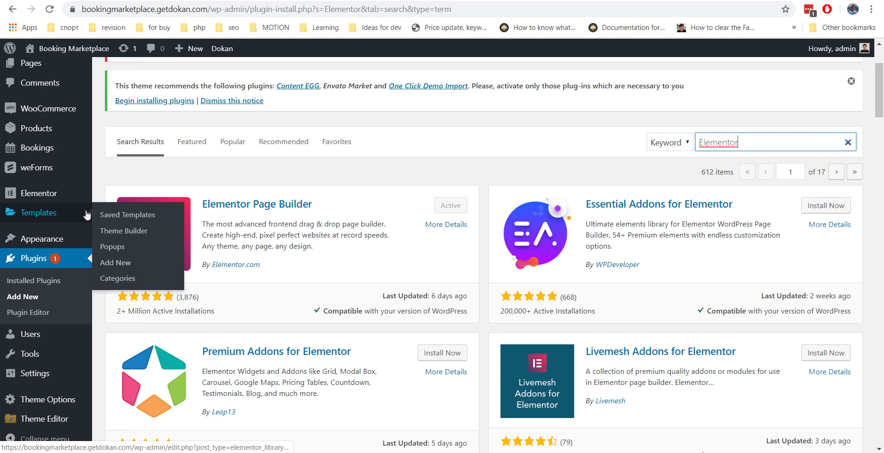
left_click(117, 262)
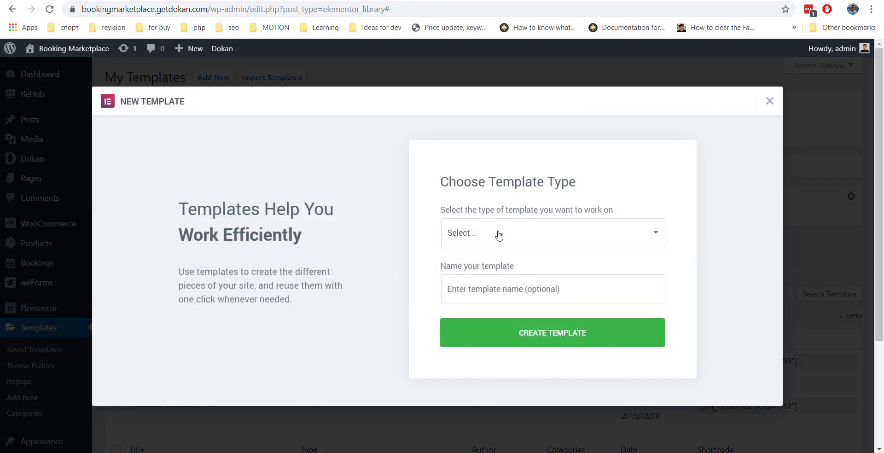
left_click(499, 240)
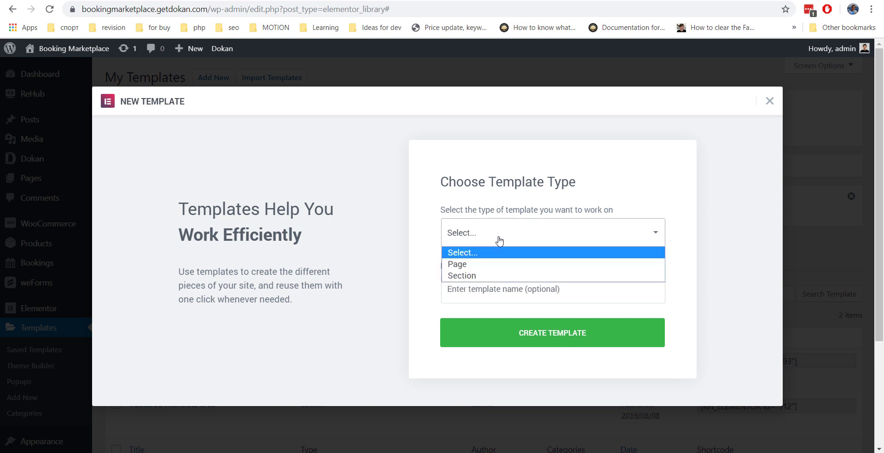
left_click(492, 276)
left_click(481, 282)
type("Fe")
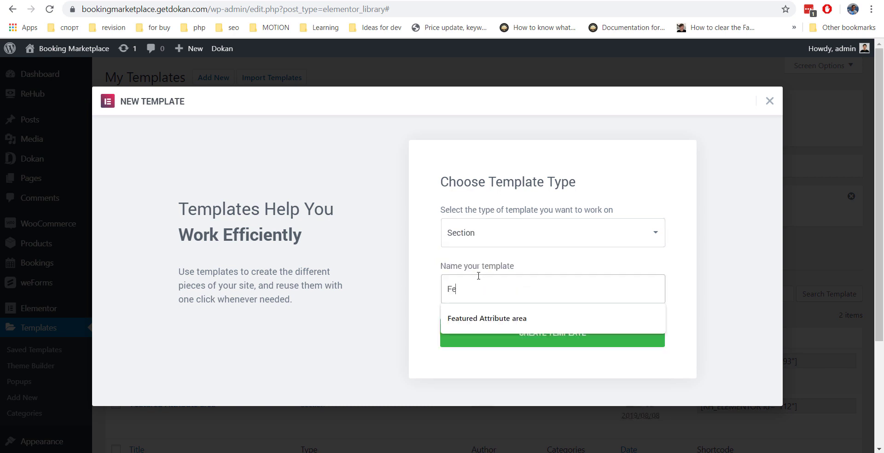
type("atured Atrributes")
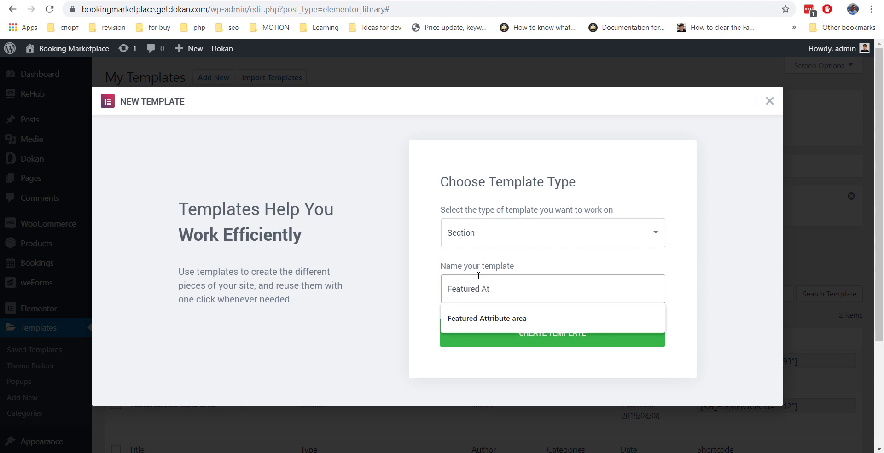
left_click(621, 347)
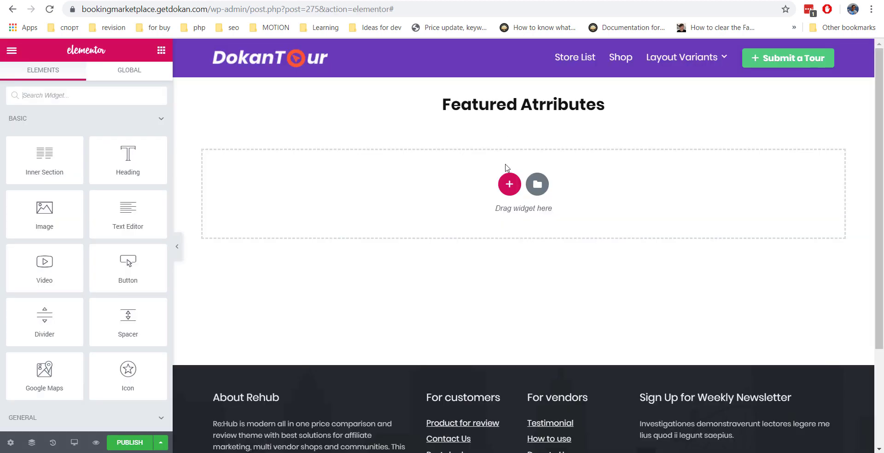
Add a single-column section to the template and place an Icon widget in it.
left_click(510, 183)
left_click(368, 210)
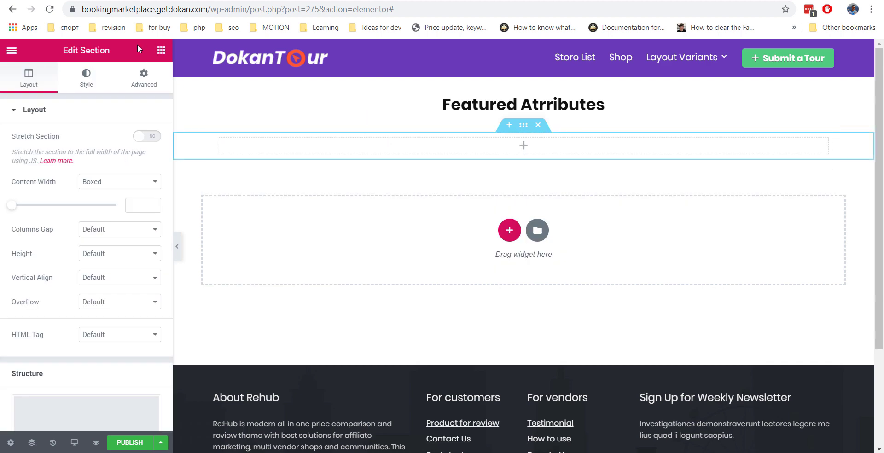
left_click(161, 50)
scroll(103, 167, "down", 5)
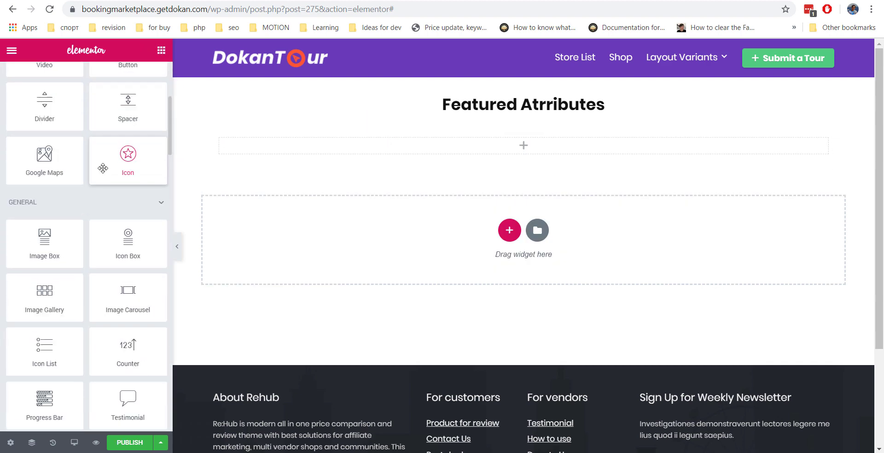
left_click_drag(103, 168, 315, 155)
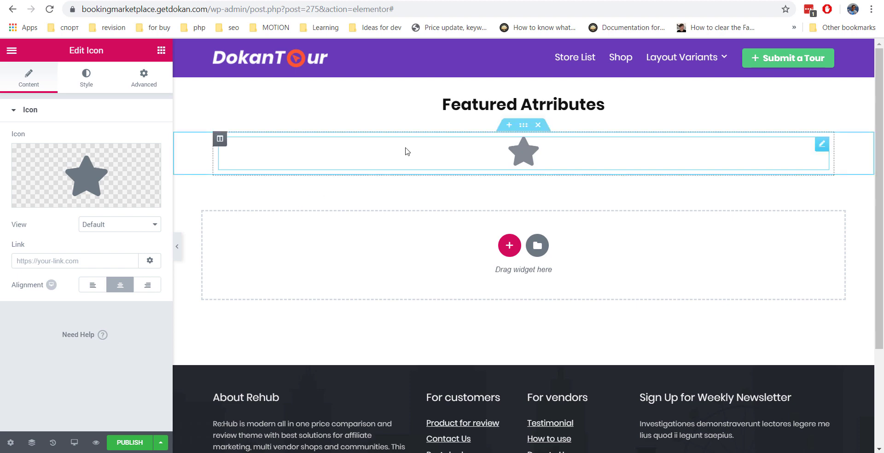
Search the icon library for "user" and replace the star with the outlined Users icon.
mouse_move(111, 169)
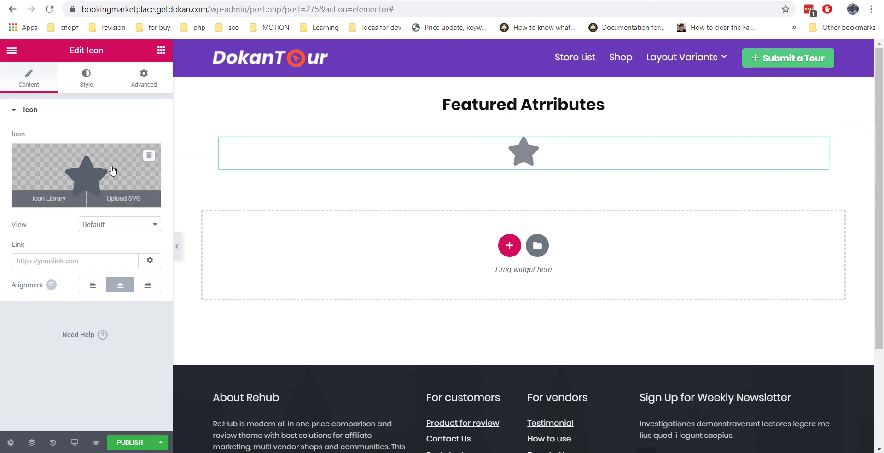
left_click(112, 170)
left_click(333, 96)
type("user")
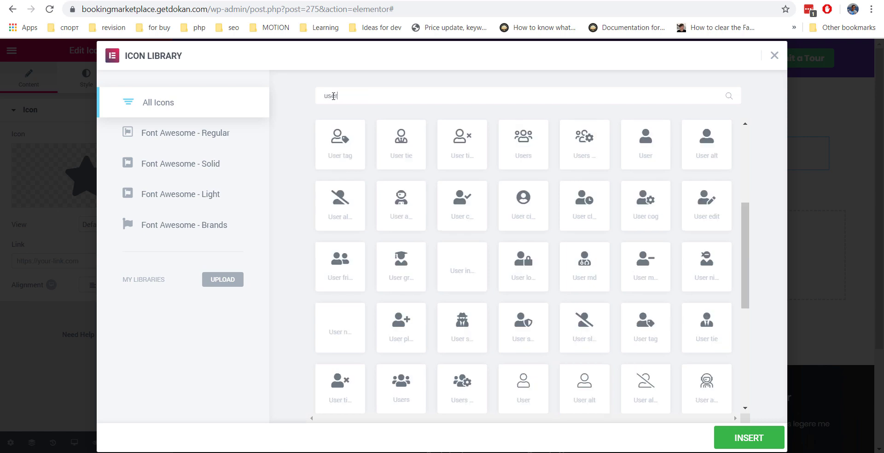
scroll(421, 177, "down", 6)
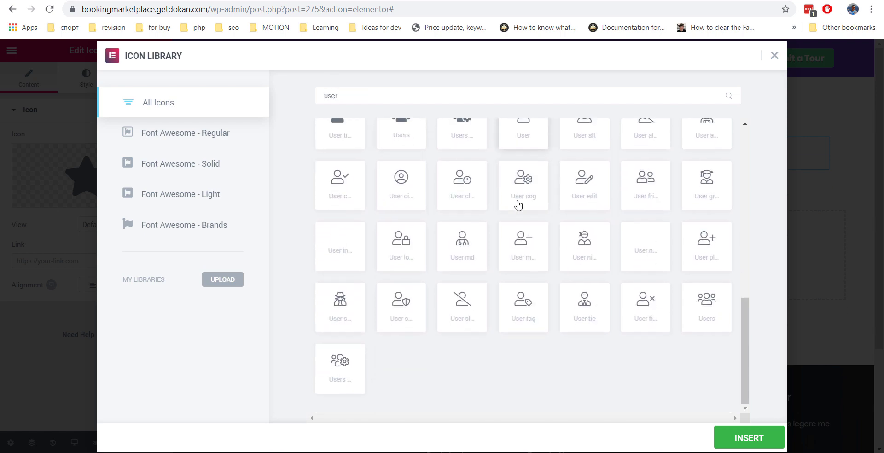
left_click(702, 300)
left_click(744, 438)
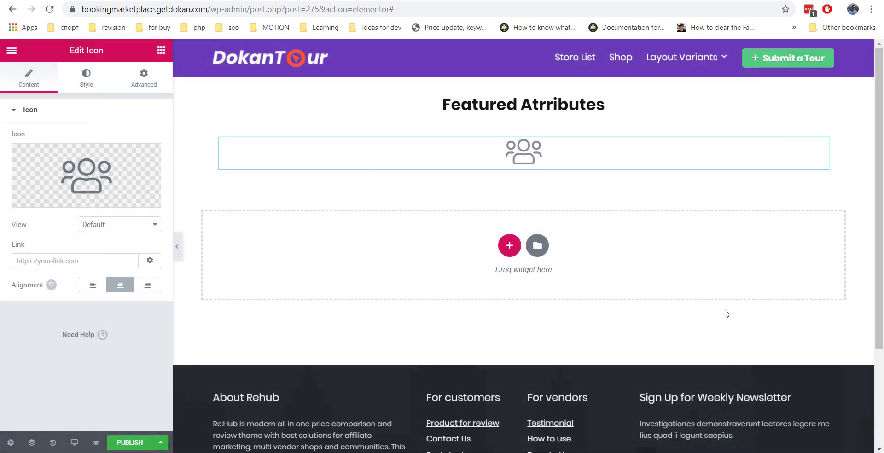
Set the users icon's size to 30 and its primary color to orange #f28532.
left_click(86, 76)
left_click_drag(14, 204, 24, 210)
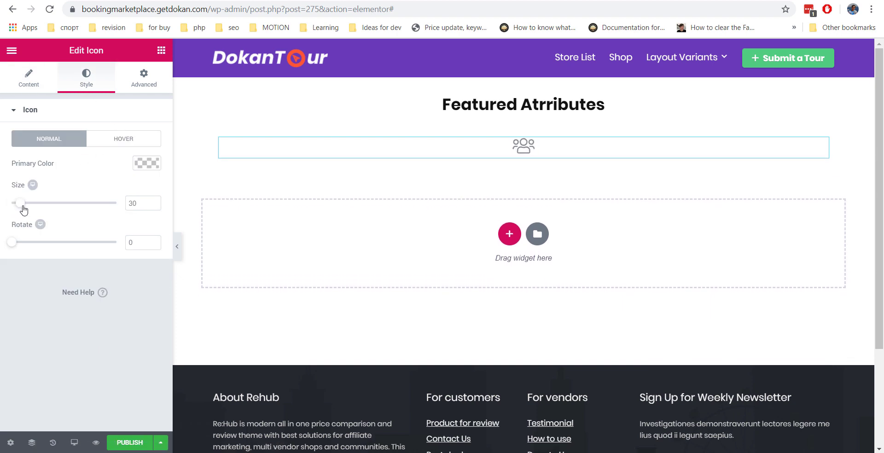
left_click(146, 163)
left_click(90, 300)
mouse_move(104, 241)
left_mouse_down()
mouse_move(10, 179)
mouse_move(21, 185)
left_mouse_up()
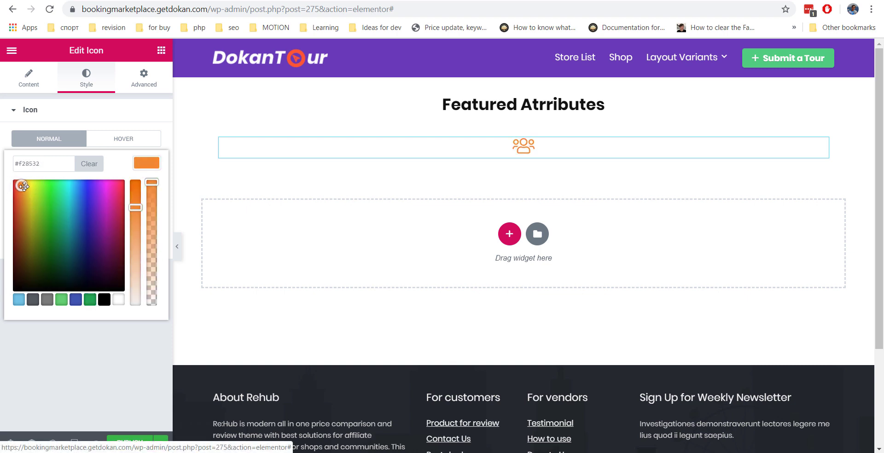
left_click(95, 117)
left_click(86, 119)
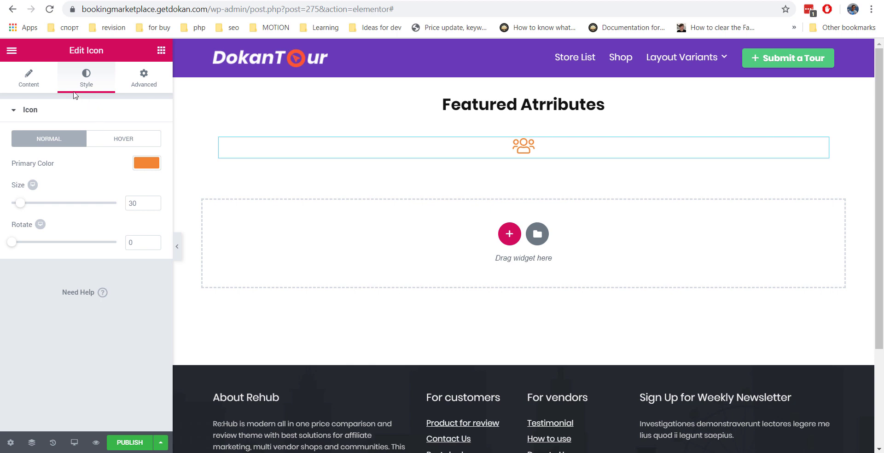
Set the users icon's custom positioning width to Inline (auto).
left_click(144, 79)
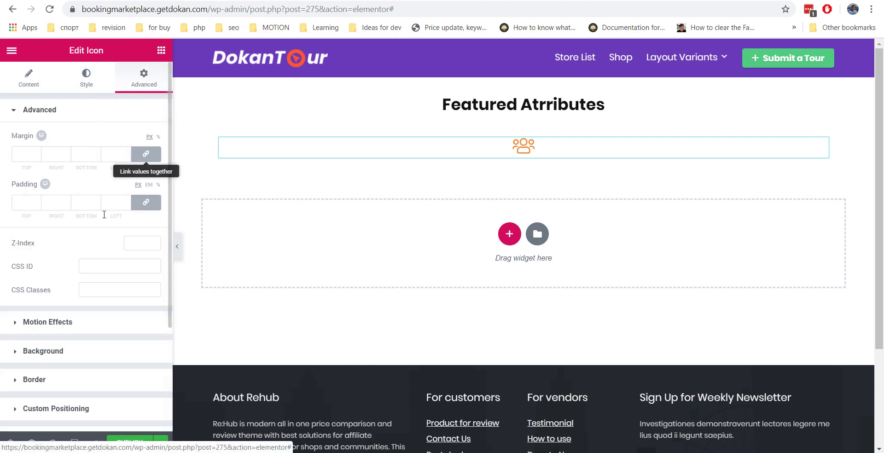
scroll(93, 237, "down", 3)
left_click(79, 270)
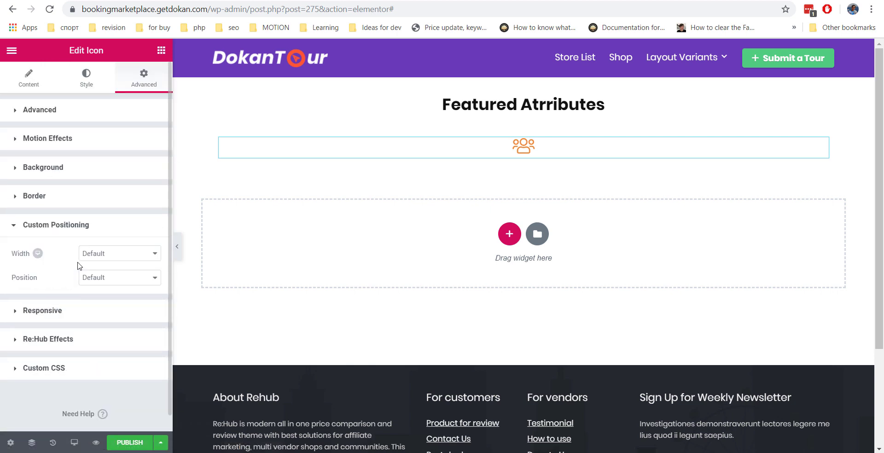
left_click(108, 253)
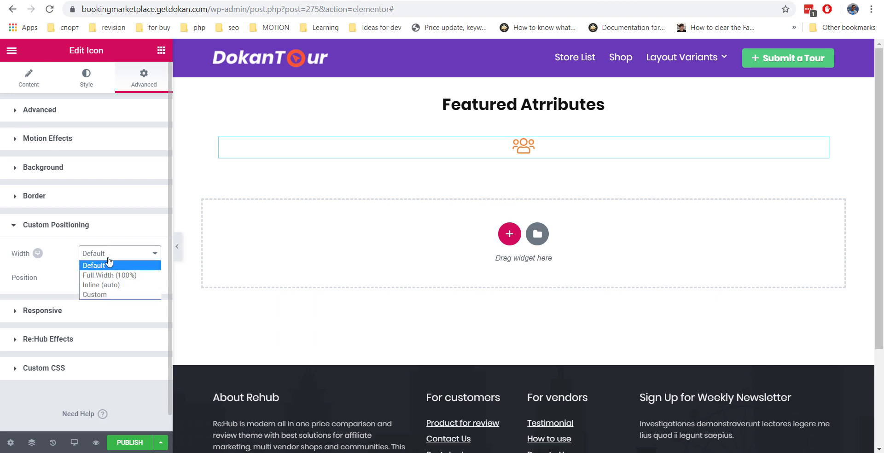
left_click(110, 281)
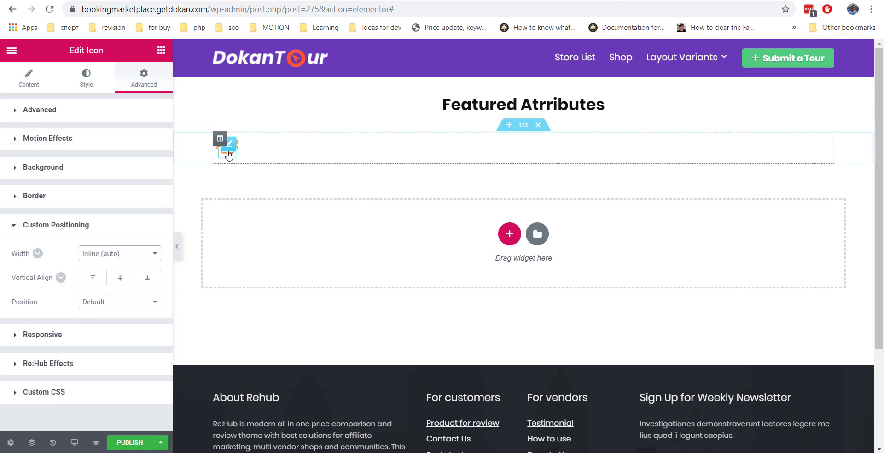
Add a Meta/attribute value widget from the ReHub helper modules directly below the users icon.
left_click(161, 51)
scroll(113, 147, "down", 2)
scroll(113, 147, "down", 2)
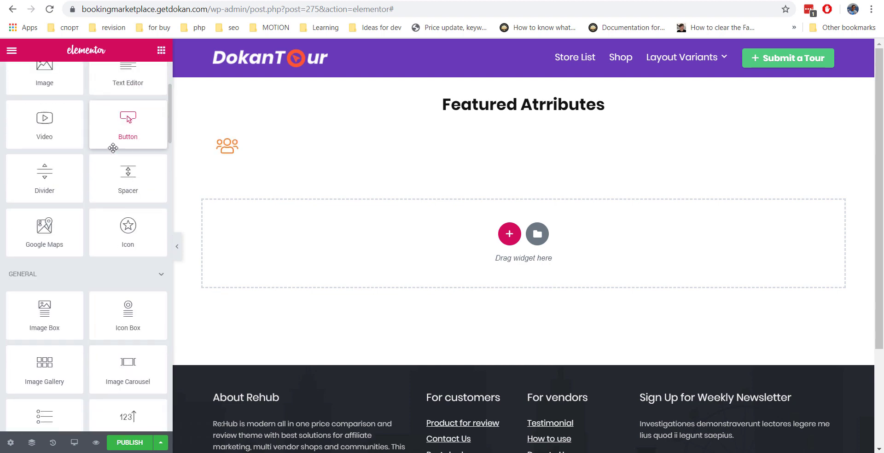
scroll(113, 147, "down", 15)
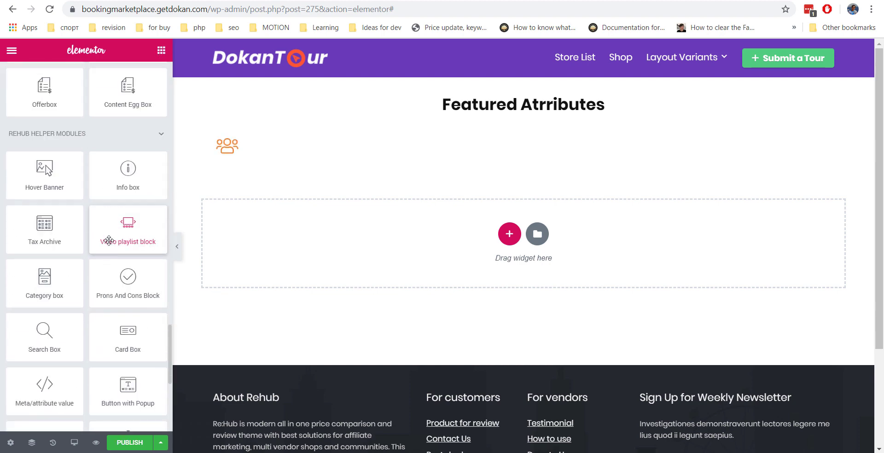
left_click_drag(52, 317, 235, 158)
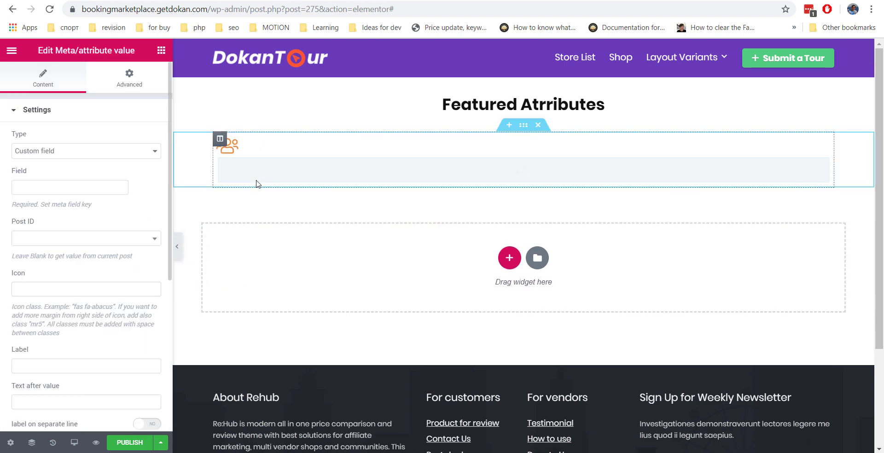
Make the widget show the Woocommerce Attribute Group Size, taking its value from the post Kayaking with Fish (Alaska).
left_click(78, 151)
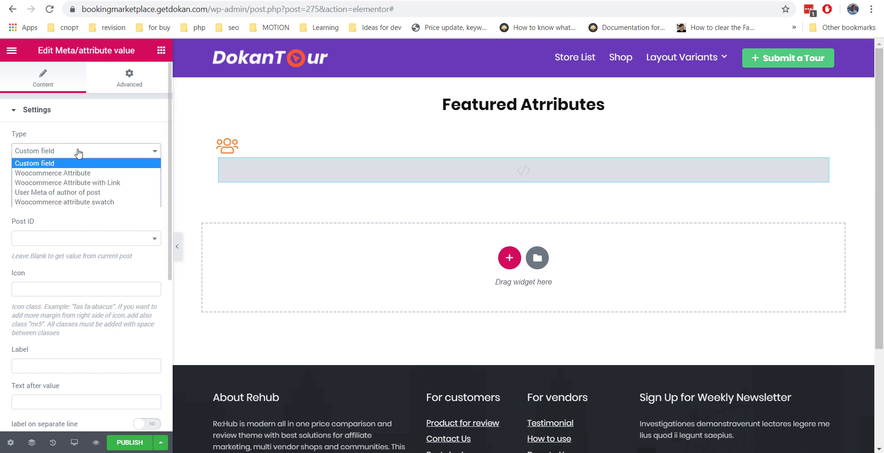
left_click(84, 174)
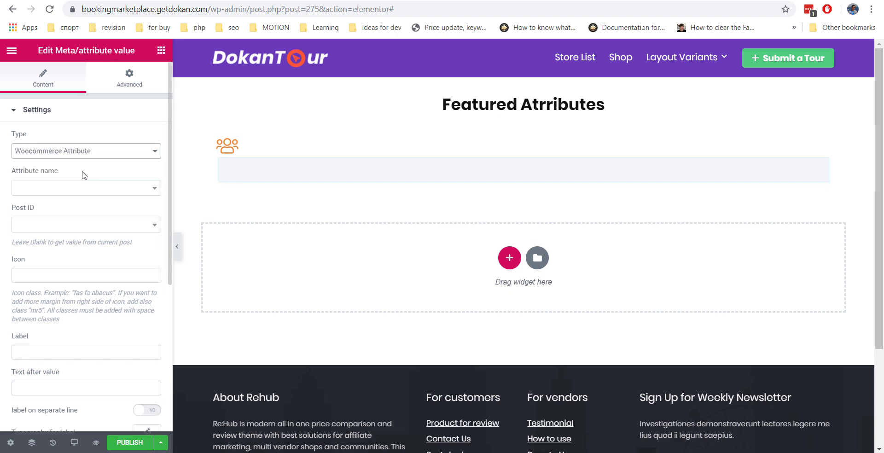
left_click(86, 188)
left_click(58, 223)
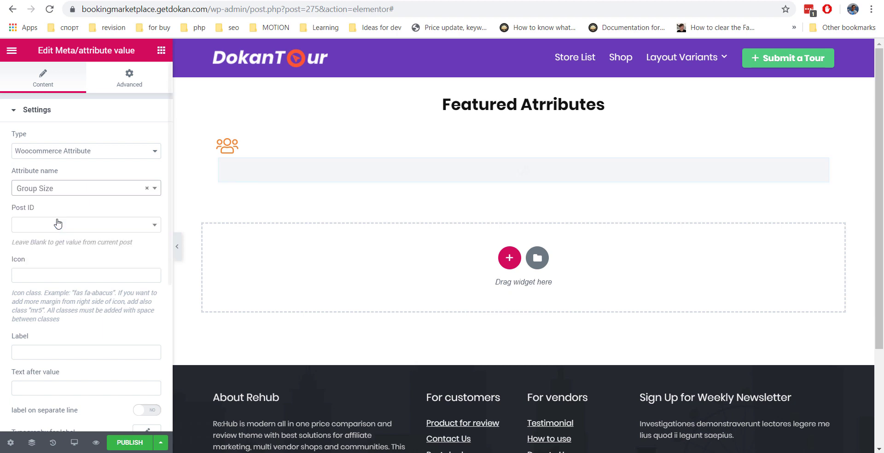
left_click(56, 225)
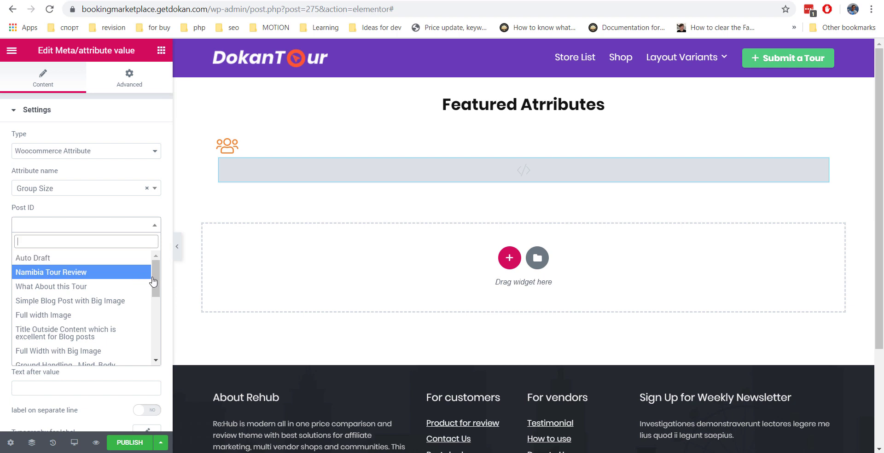
left_click_drag(155, 276, 152, 304)
left_click(119, 300)
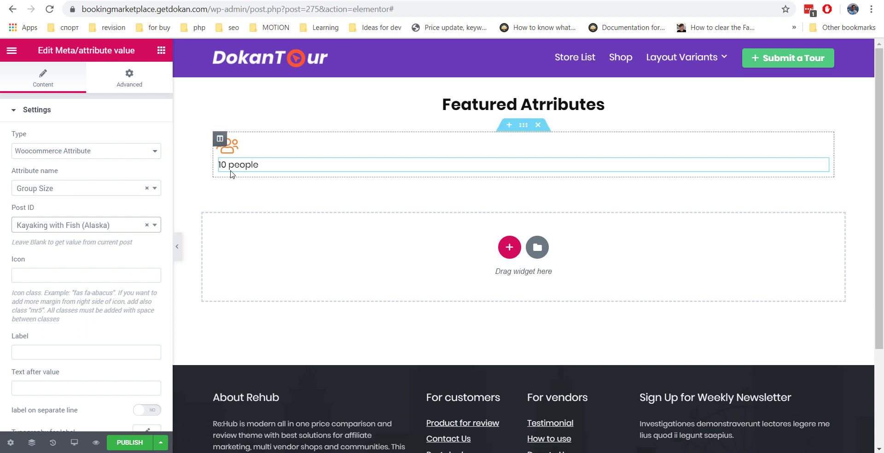
Set the attribute value widget's custom positioning width to Inline (auto).
left_click(141, 84)
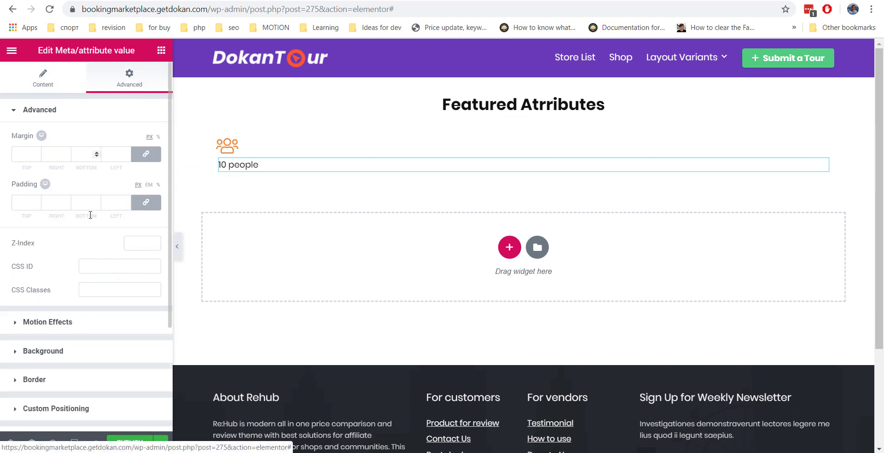
scroll(85, 269, "down", 3)
left_click(83, 266)
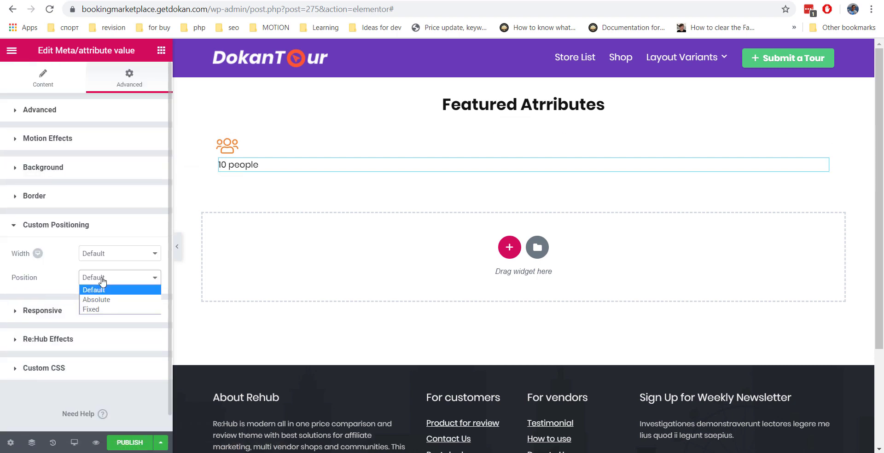
left_click(107, 258)
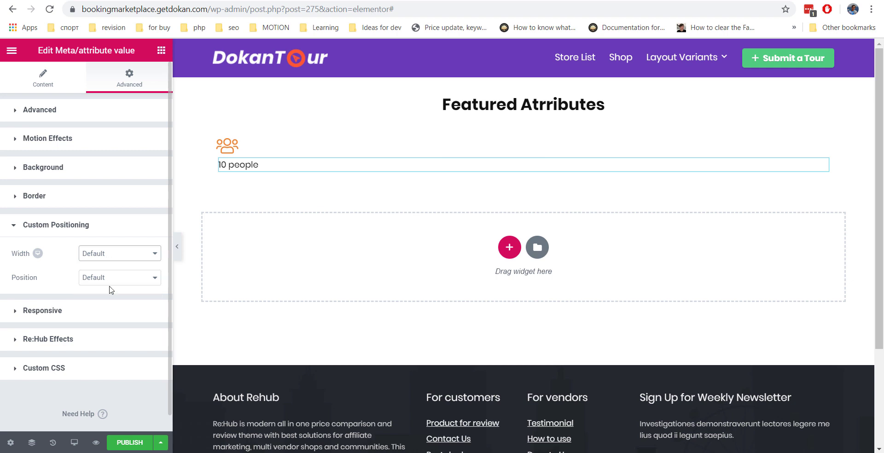
left_click(111, 285)
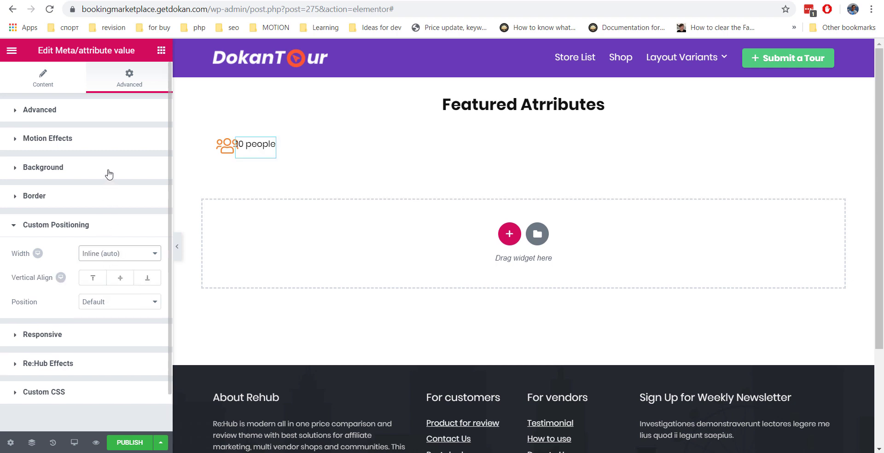
Unlink the users icon's margin values, set its right margin to 10 px, and return to the widget list.
left_click(226, 152)
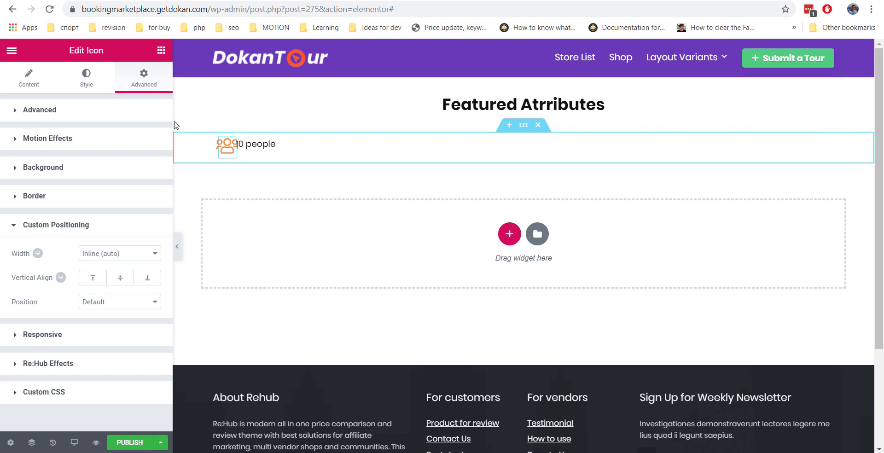
left_click(77, 111)
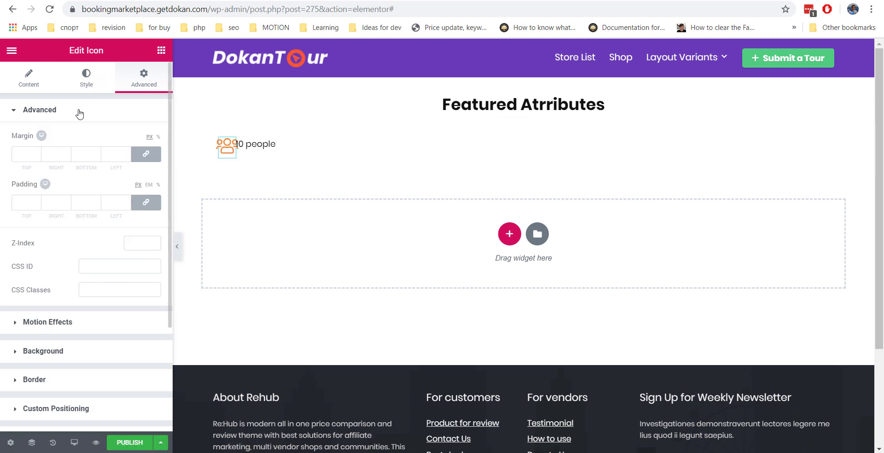
left_click(146, 154)
double_click(51, 154)
type("5")
type("10")
left_click(162, 51)
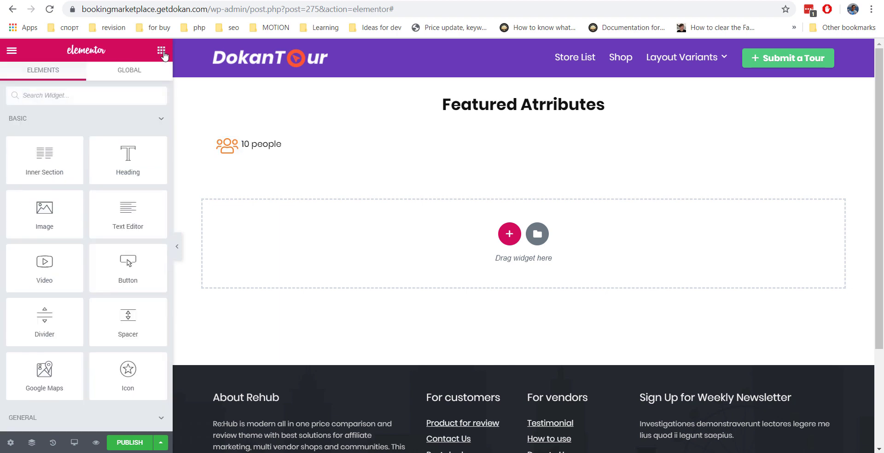
Set the users icon's right margin to 15 px.
left_click(228, 148)
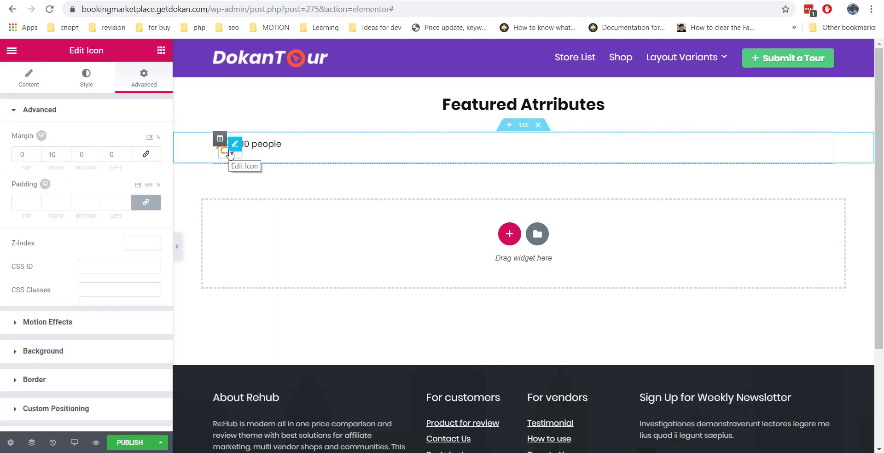
left_click(54, 154)
type("10")
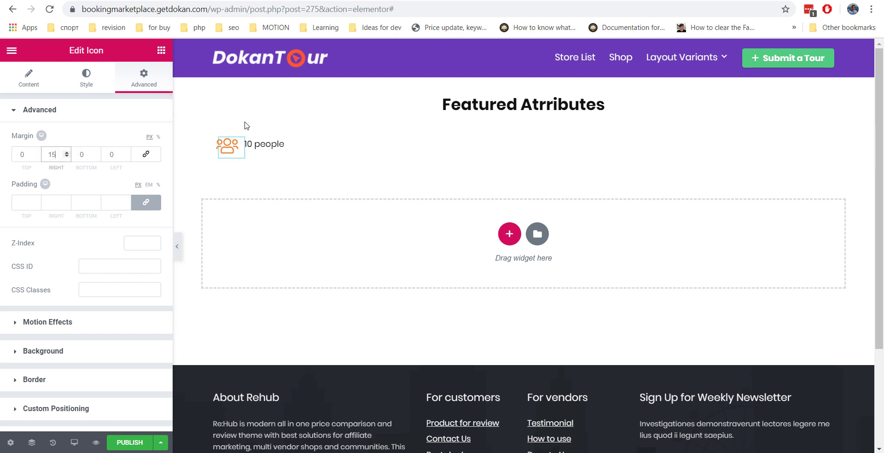
Give the attribute value widget the label Group and place the label on a separate line.
left_click(266, 145)
left_click(40, 207)
type("Group")
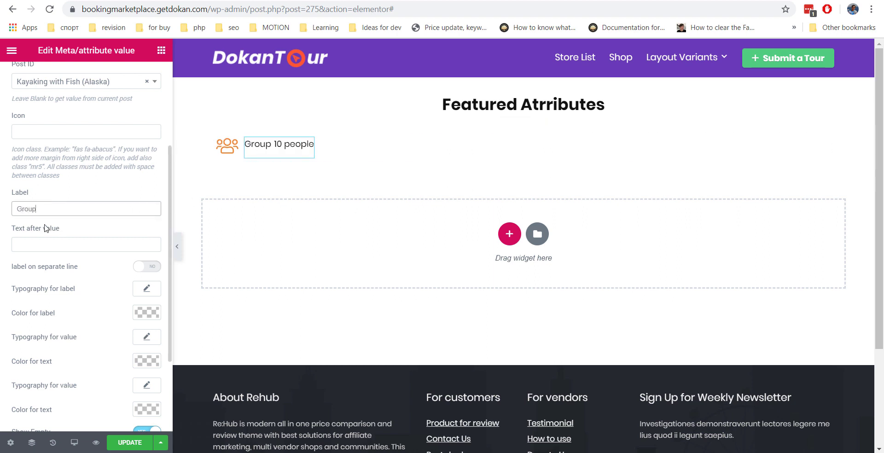
scroll(46, 228, "down", 3)
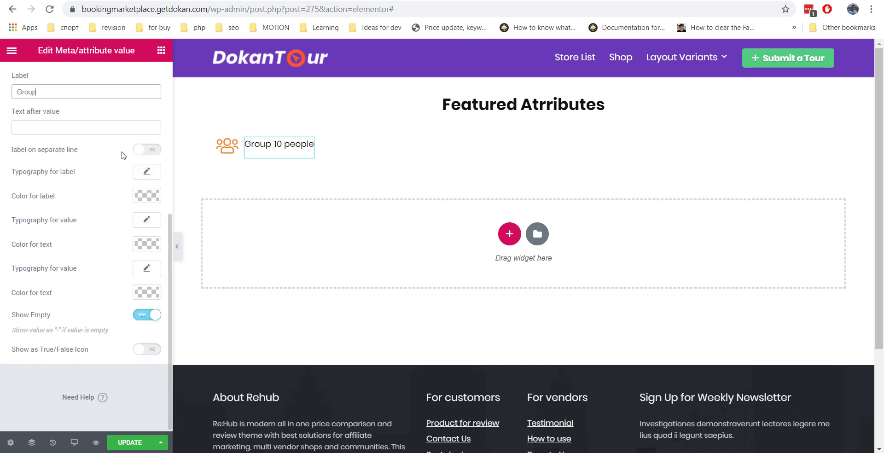
left_click(154, 152)
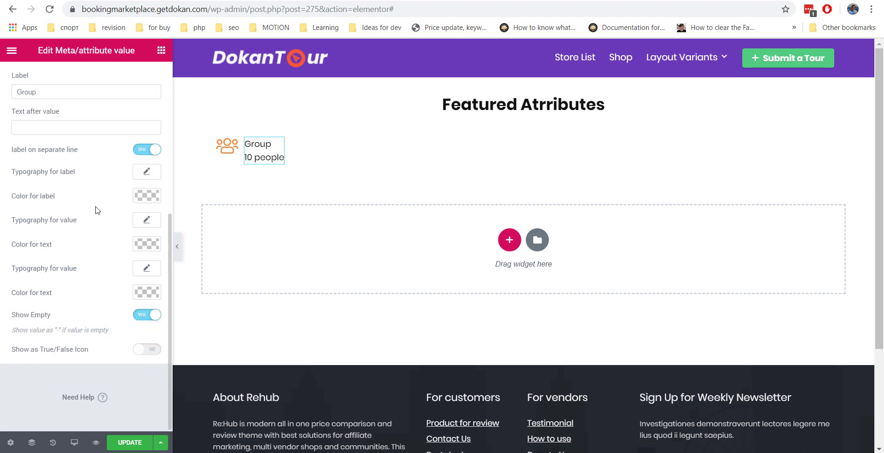
Set the label typography of the attribute value widget to bold weight and a size of 17 px.
scroll(111, 207, "up", 2)
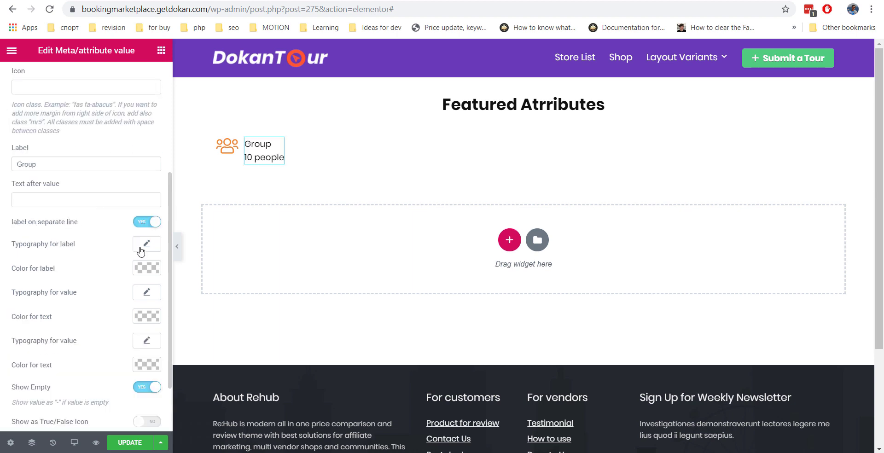
left_click(144, 247)
scroll(87, 249, "down", 2)
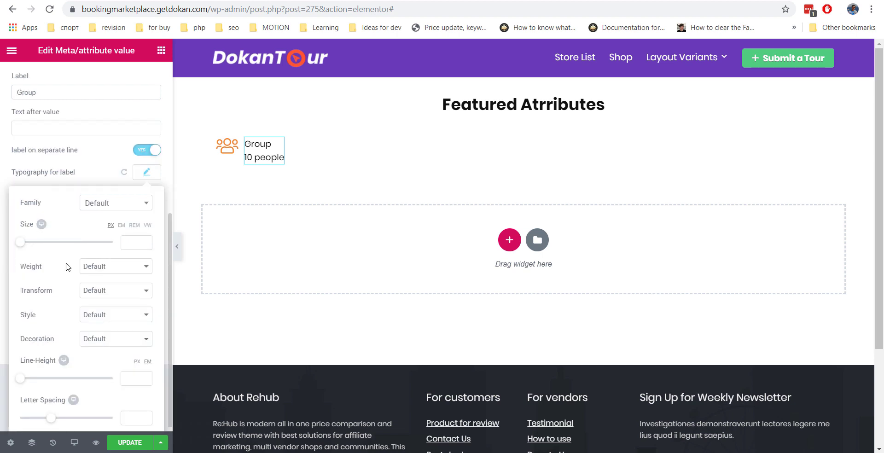
left_click(99, 266)
left_click(104, 385)
left_click(97, 166)
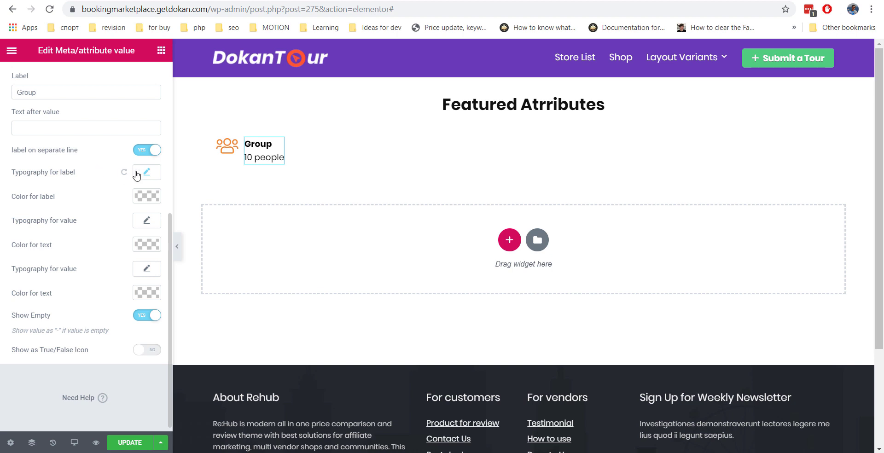
left_click(139, 176)
left_click_drag(25, 248, 31, 249)
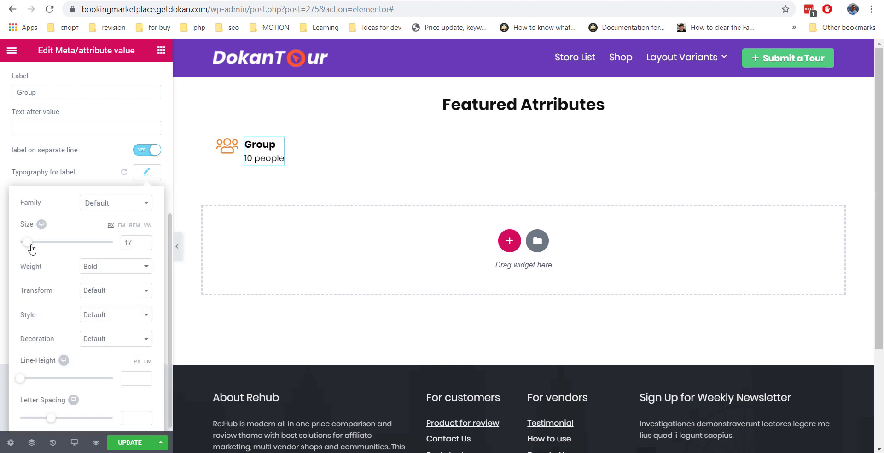
left_click(92, 176)
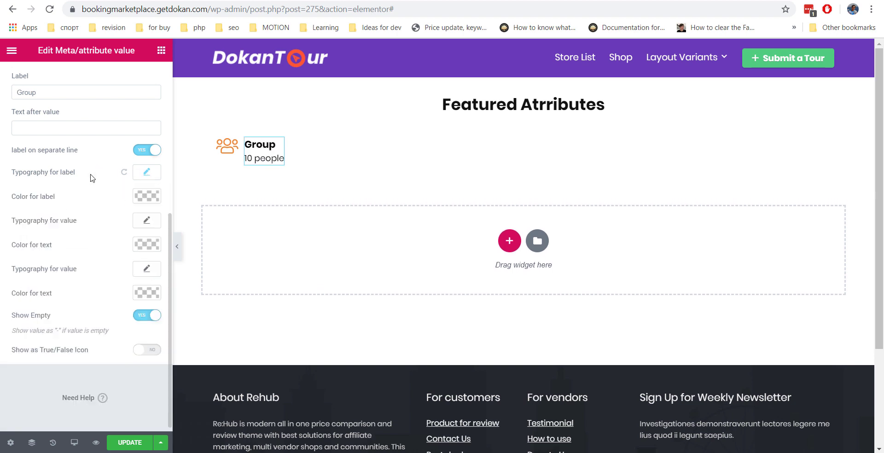
Set the value typography to a size of 22 px and a line height of 1.1 em.
left_click(145, 223)
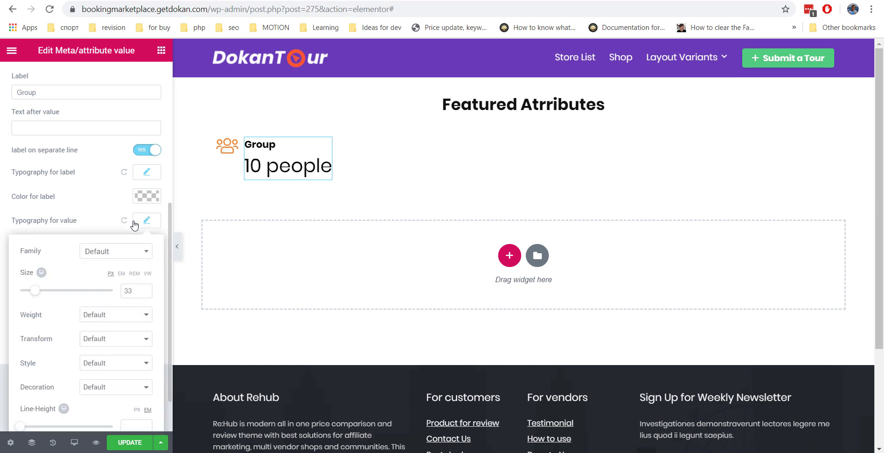
mouse_move(36, 294)
left_mouse_down()
mouse_move(28, 293)
mouse_move(53, 296)
left_mouse_up()
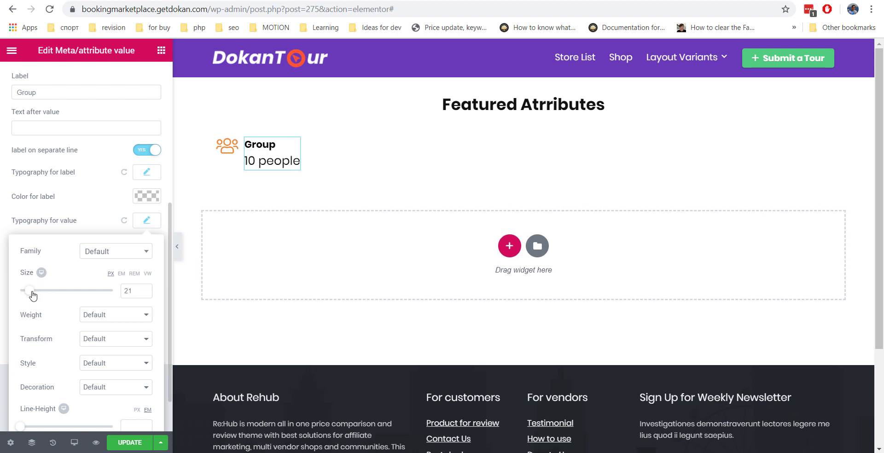
scroll(64, 306, "down", 1)
left_click_drag(23, 377, 32, 377)
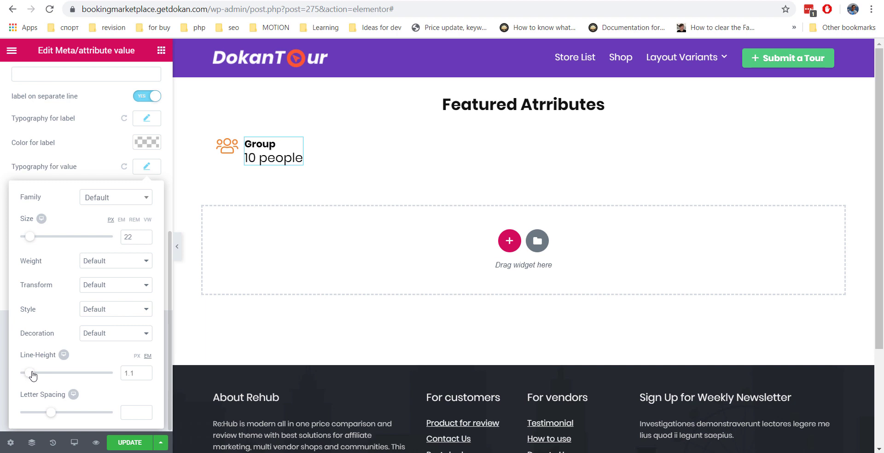
left_click(94, 167)
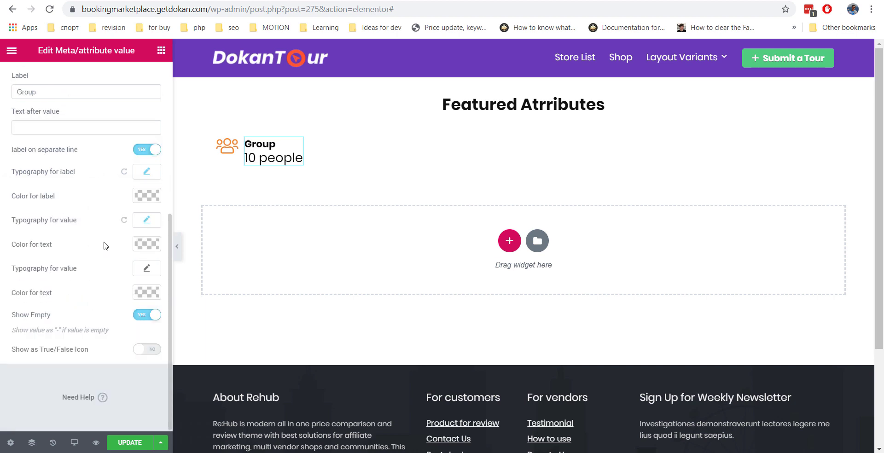
Try the text people after the value and the true/false icon display, reverting both.
left_click(52, 195)
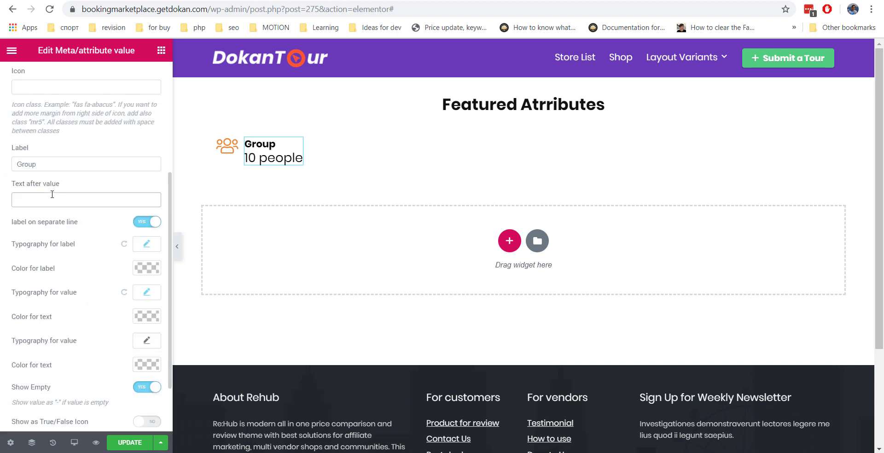
type("people")
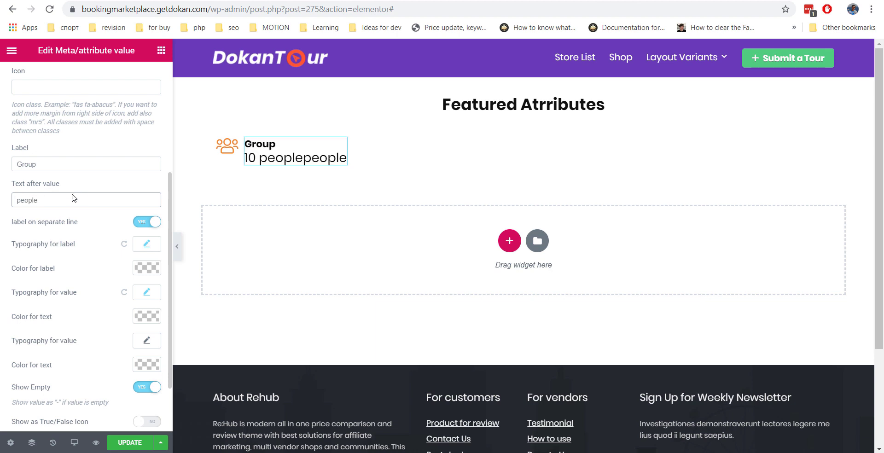
key("BackSpace")
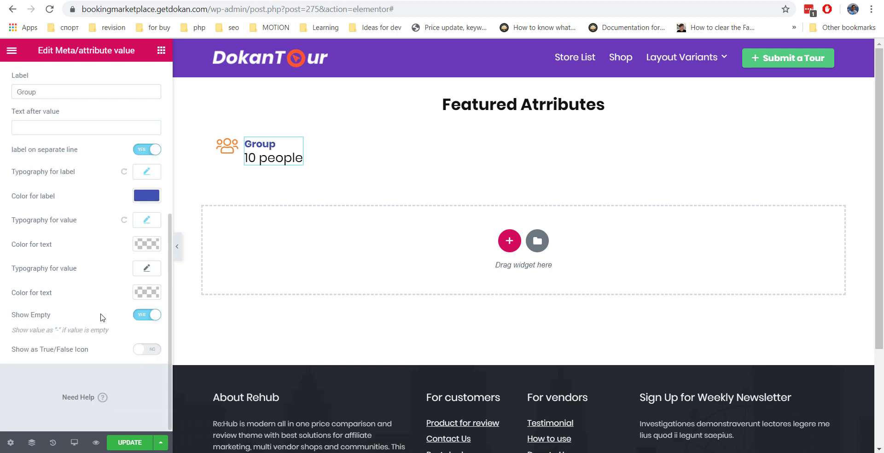
left_click(152, 351)
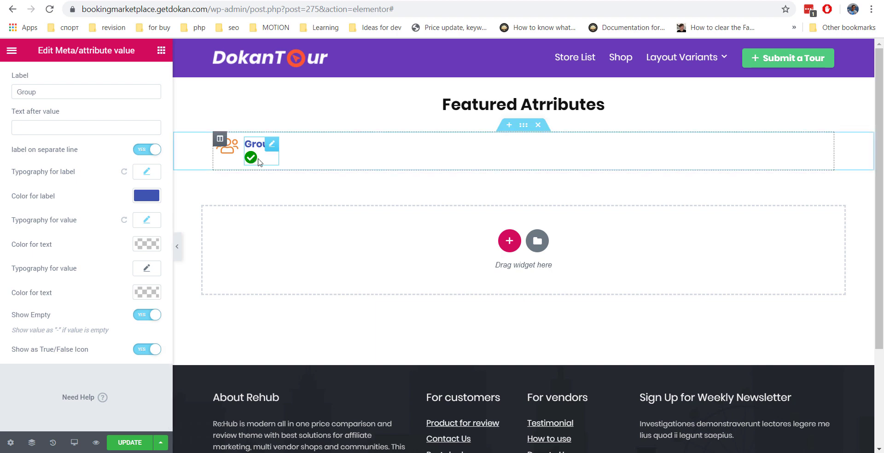
left_click(142, 352)
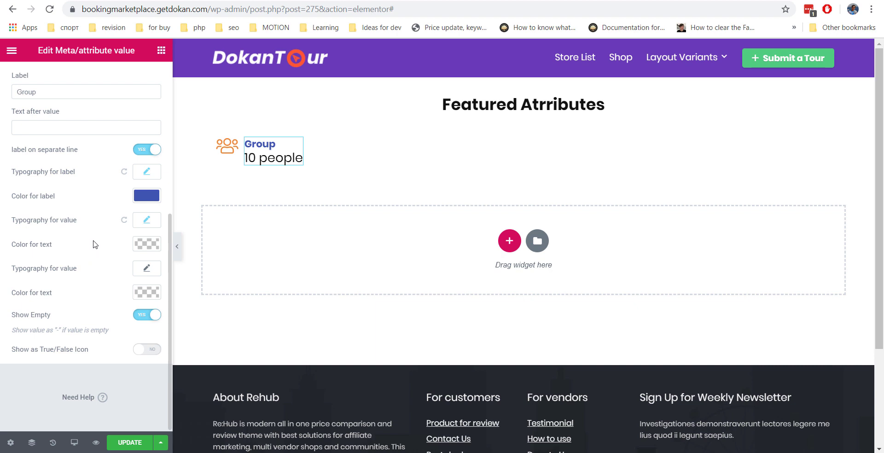
Duplicate the column that holds the users icon and the Group attribute value.
left_click(223, 144)
left_click(221, 140)
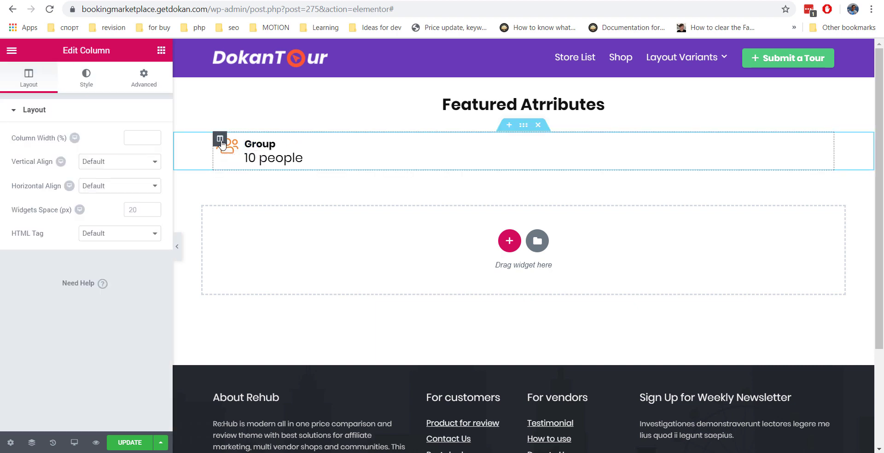
right_click(221, 140)
left_click(251, 167)
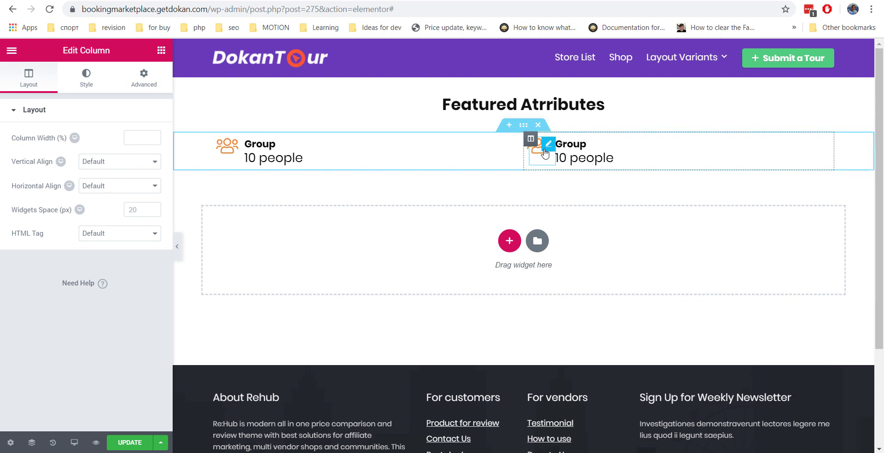
Replace the users icon in the duplicated column with the route icon from the icon library.
left_click(545, 151)
mouse_move(98, 157)
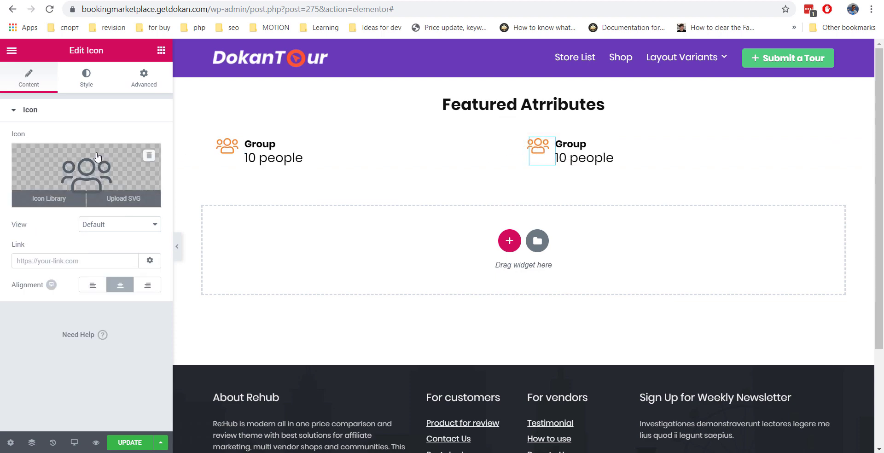
left_click(97, 157)
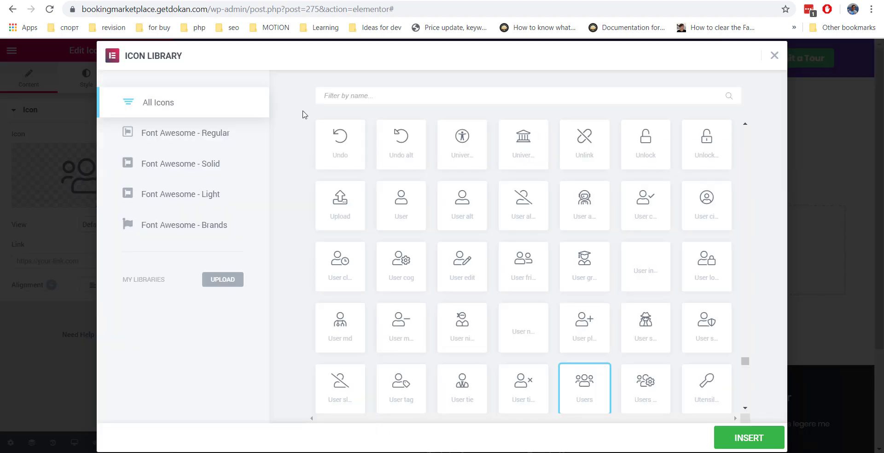
left_click(360, 96)
type("route")
left_click(339, 170)
left_click(749, 438)
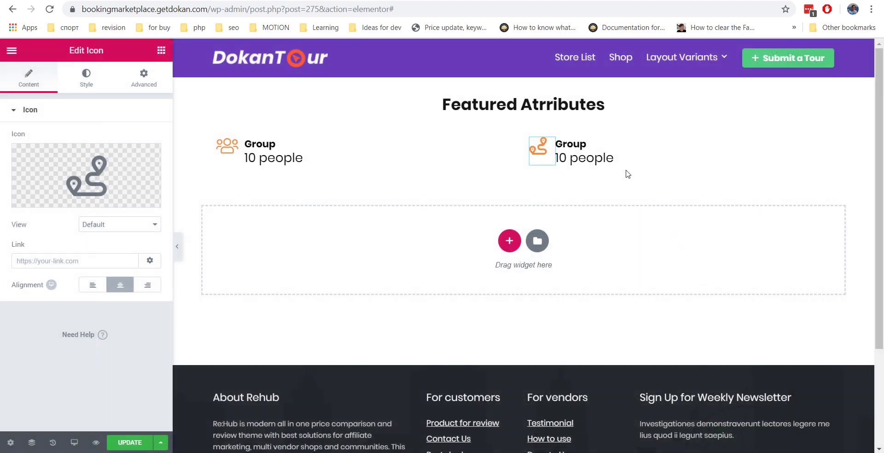
Make the second column's widget show the Tour Type attribute and change its label to Tour Type.
left_click(584, 154)
scroll(53, 254, "down", 2)
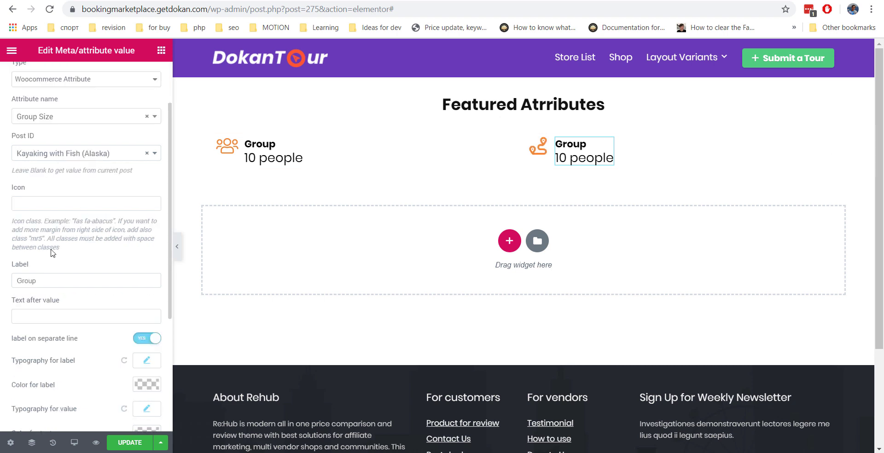
left_click_drag(55, 278, 11, 281)
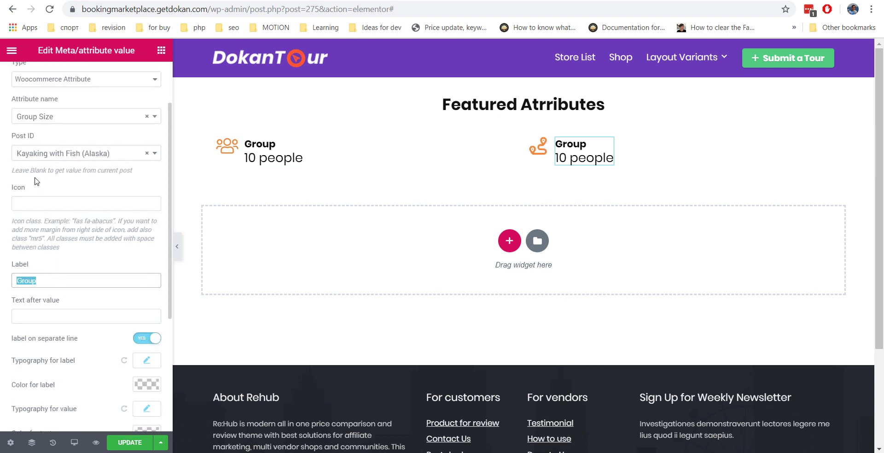
left_click(53, 118)
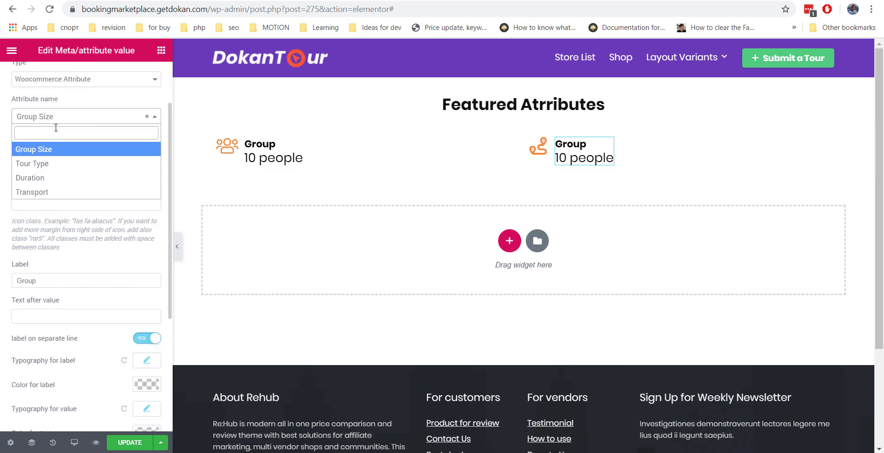
left_click(60, 164)
left_click_drag(43, 281, 3, 286)
type("Tour Type")
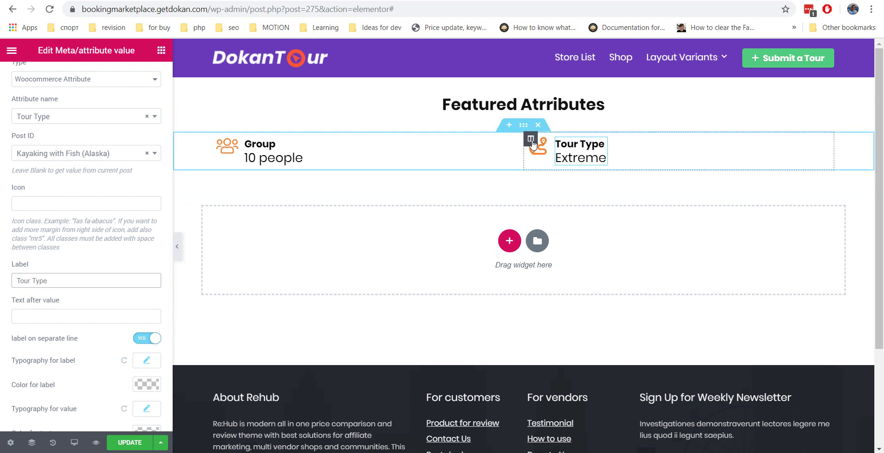
Duplicate the Tour Type column and add a Divider widget below the row of attribute columns.
right_click(532, 140)
left_click(555, 169)
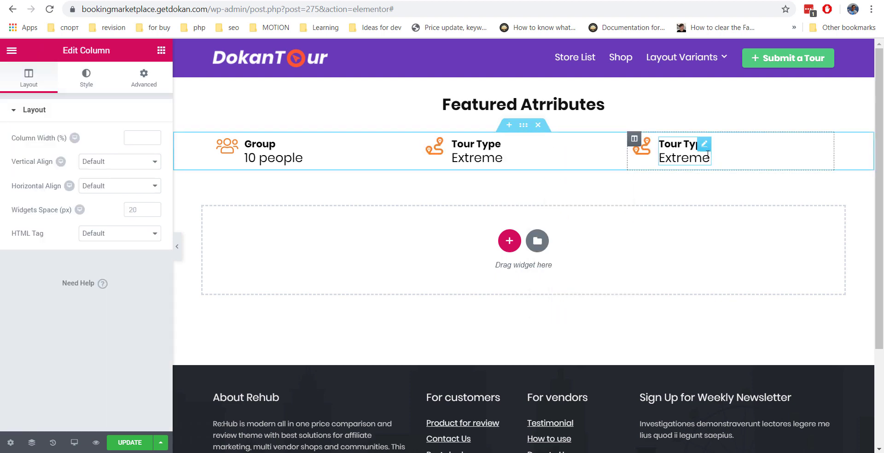
left_click(161, 51)
scroll(69, 175, "down", 3)
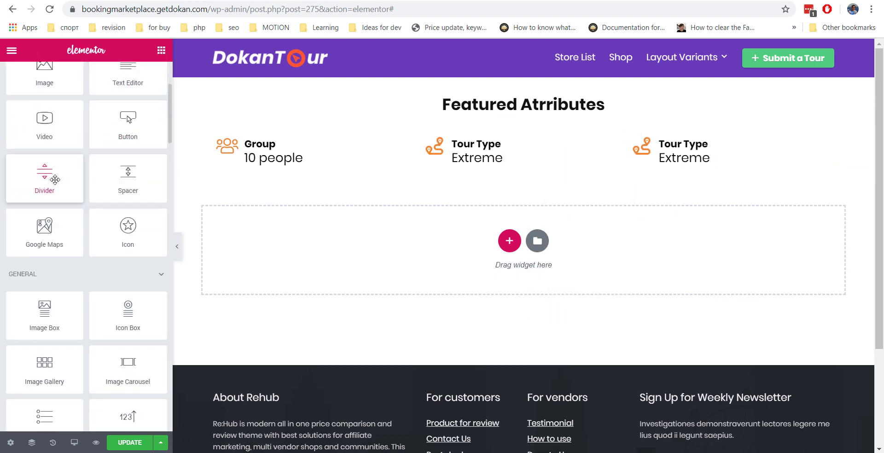
left_click_drag(58, 179, 444, 238)
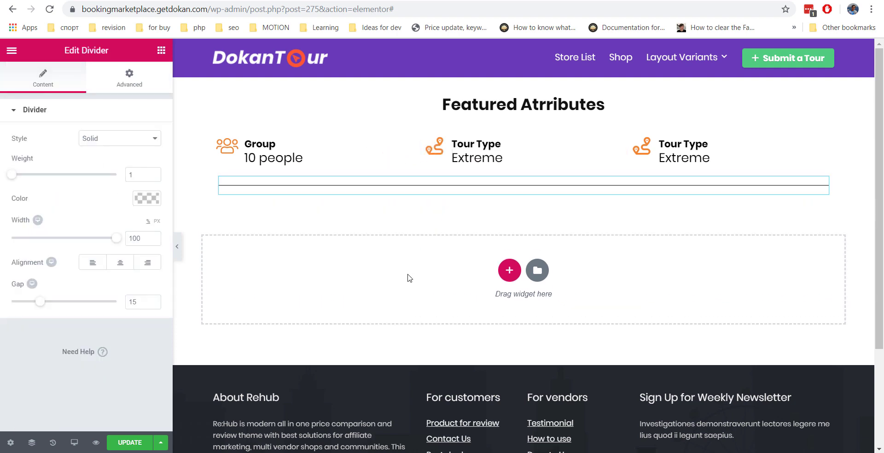
Set the divider's color to light gray #e8e8e8.
left_click(134, 200)
left_click_drag(55, 247, 2, 228)
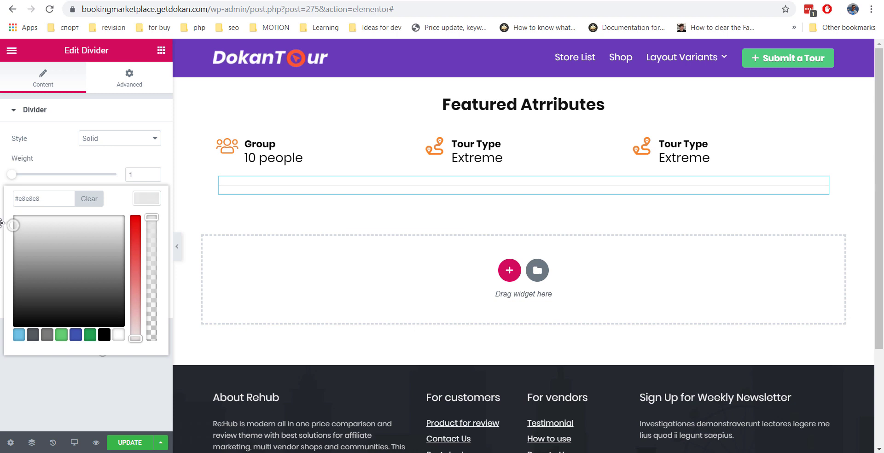
left_click(65, 183)
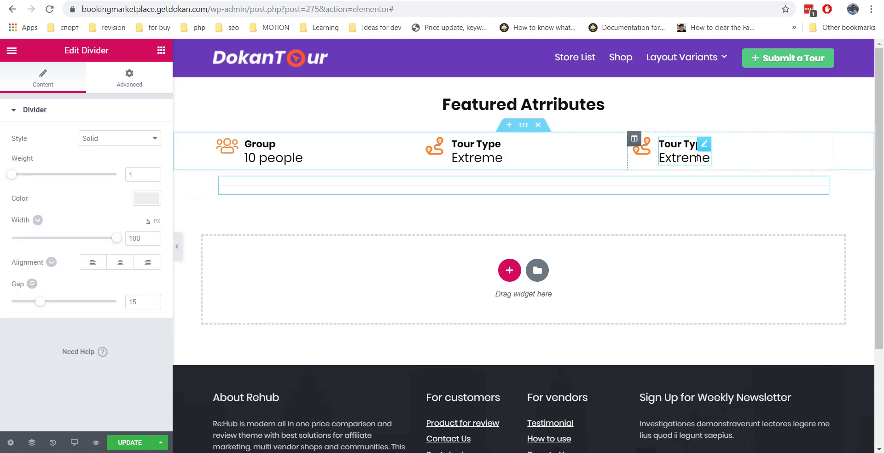
Narrow the Group column, shift the border before the third column slightly, and switch the preview to Tablet (768px).
mouse_move(627, 149)
left_mouse_down()
mouse_move(592, 150)
mouse_move(625, 149)
left_mouse_up()
left_click_drag(416, 154, 393, 149)
left_click(74, 442)
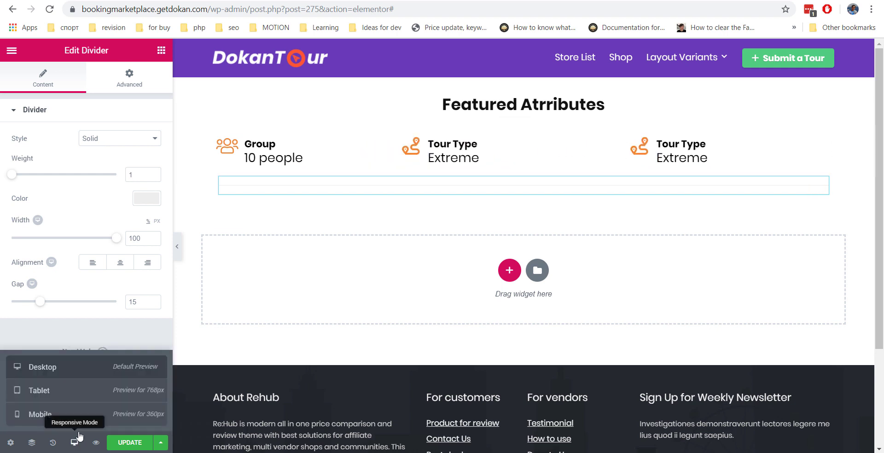
left_click(87, 395)
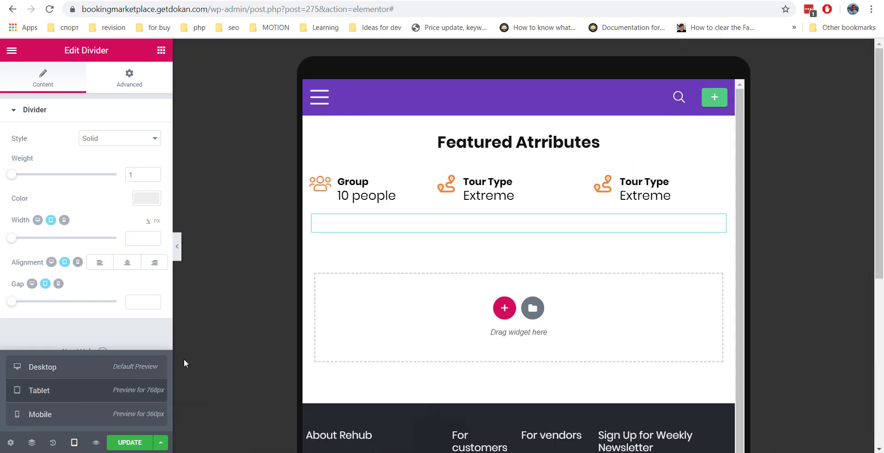
Switch the preview to Mobile (360px) and set the Group column's mobile bottom margin to 20 px with unlinked values.
left_click(67, 415)
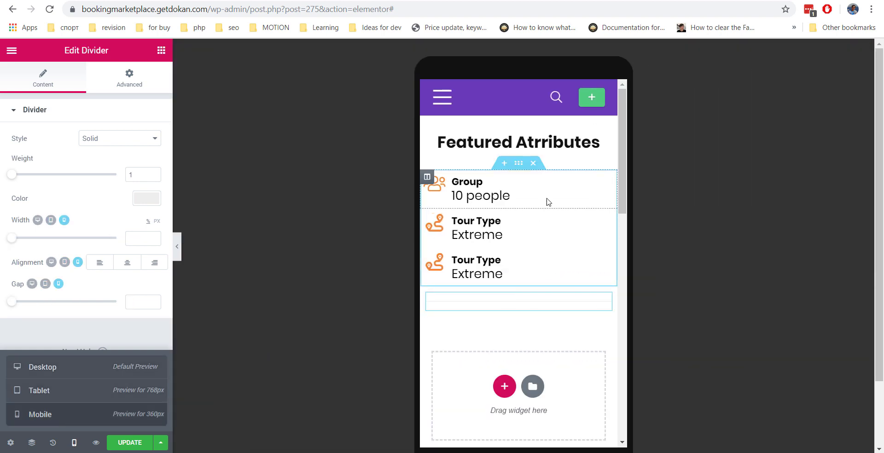
left_click(427, 177)
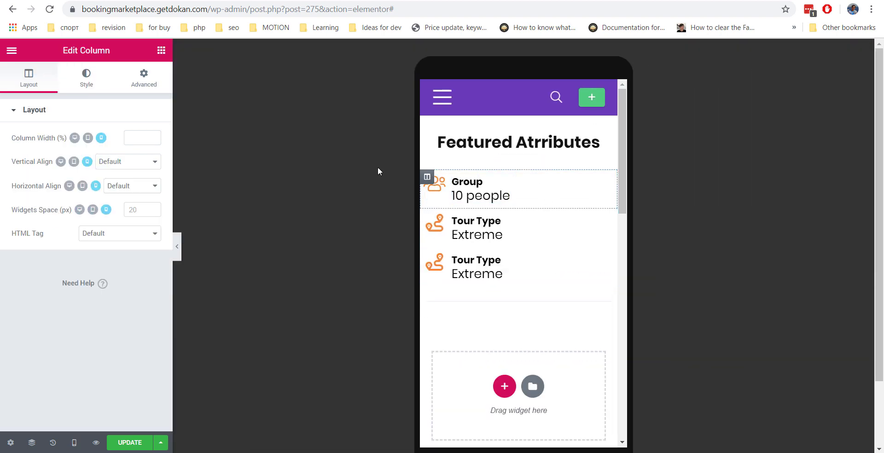
left_click(142, 81)
left_click(84, 154)
type("0")
left_click(144, 154)
double_click(73, 155)
type("30")
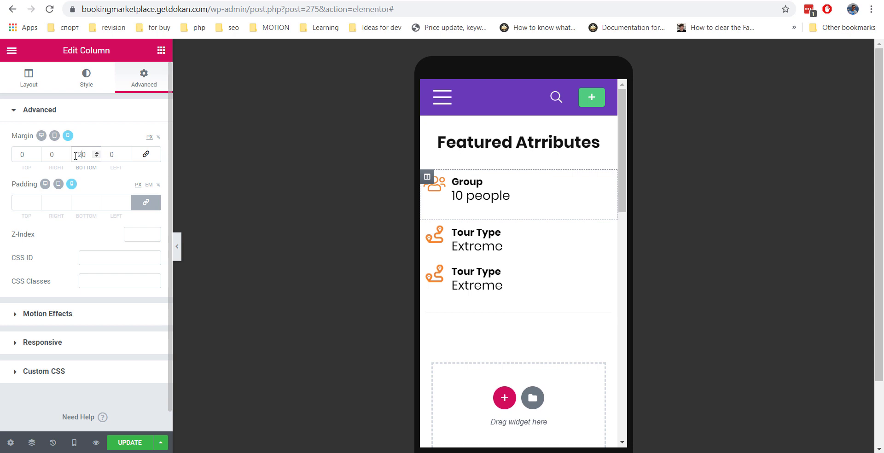
Set the middle Tour Type column's mobile bottom margin to 20 px with unlinked margin values.
left_click(427, 227)
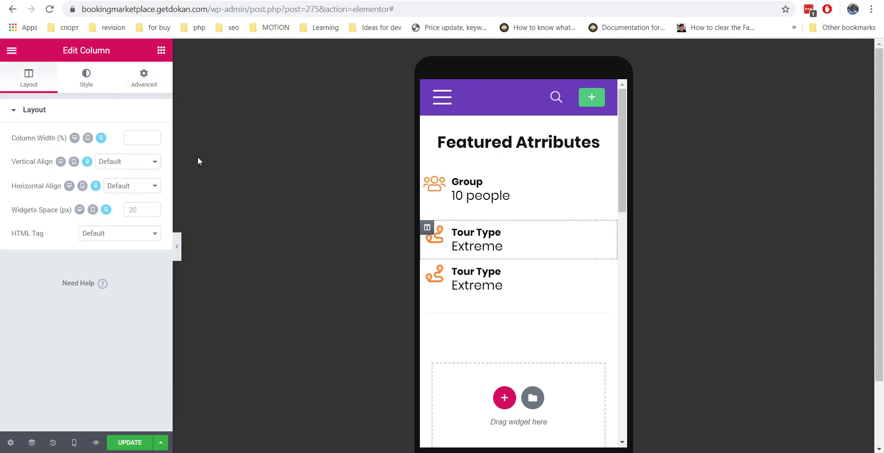
left_click(143, 79)
left_click(146, 154)
left_click(83, 154)
type("2")
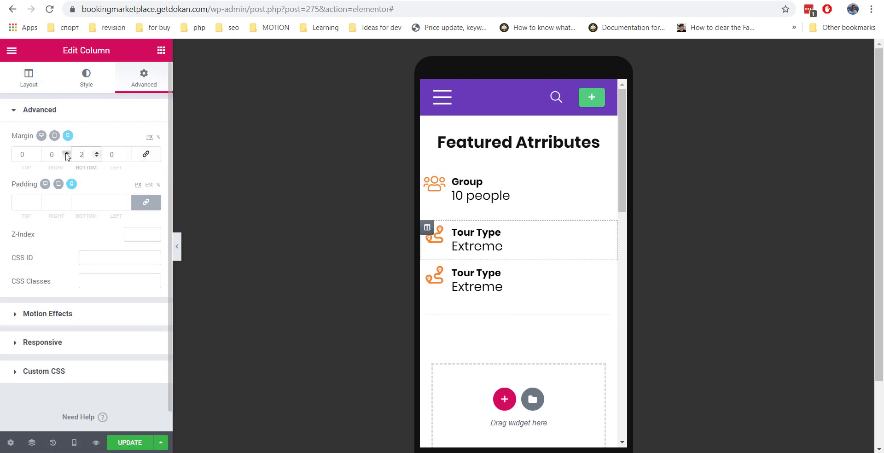
type("0")
scroll(502, 221, "down", 2)
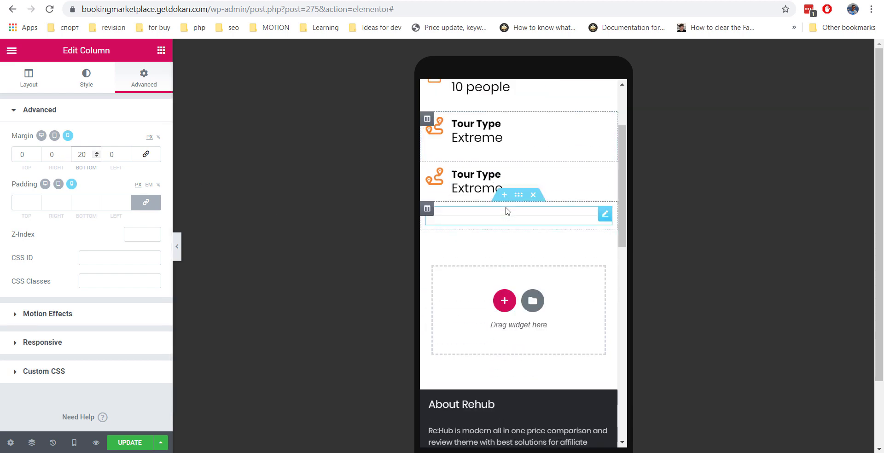
Return the preview to Desktop and update the template.
left_click(74, 443)
left_click(66, 370)
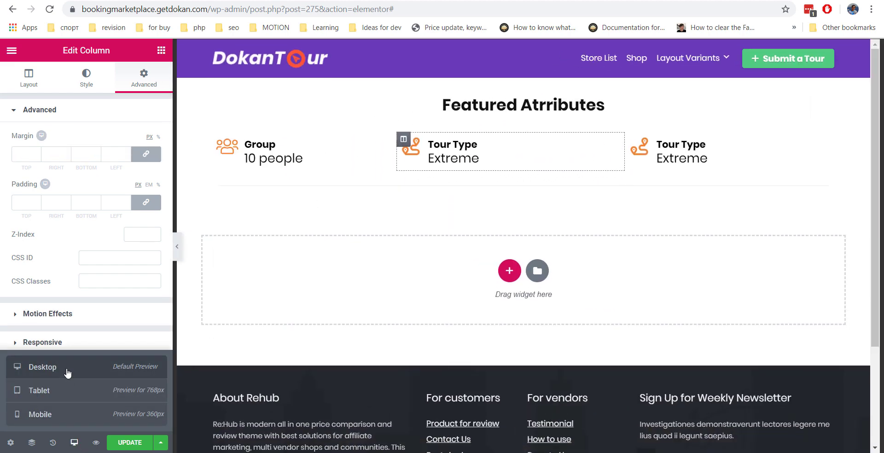
left_click(133, 443)
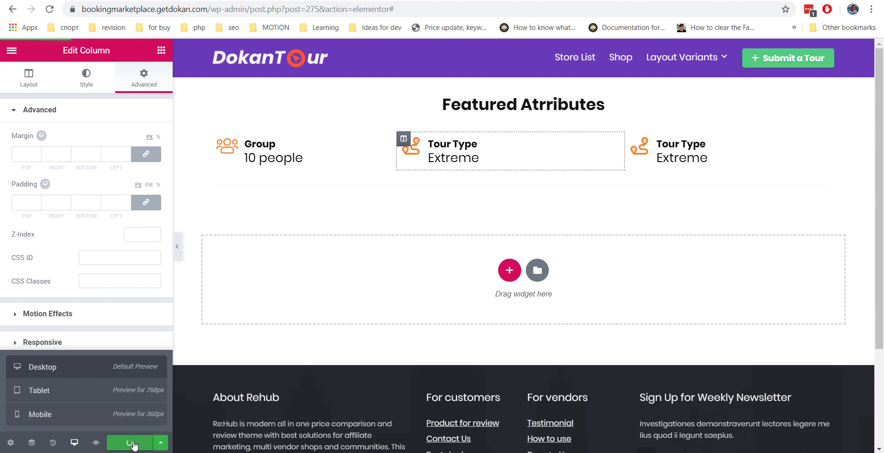
Clear the Post ID in the Group and both Tour Type attribute widgets, and update the template.
left_click(296, 146)
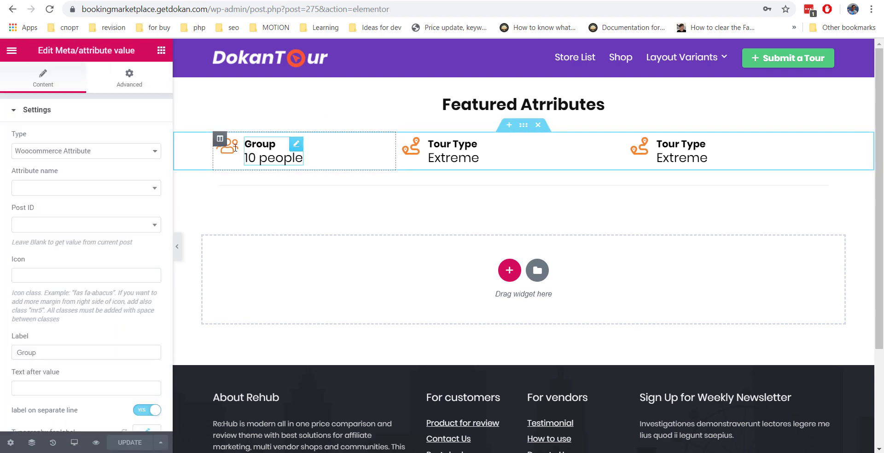
left_click(147, 225)
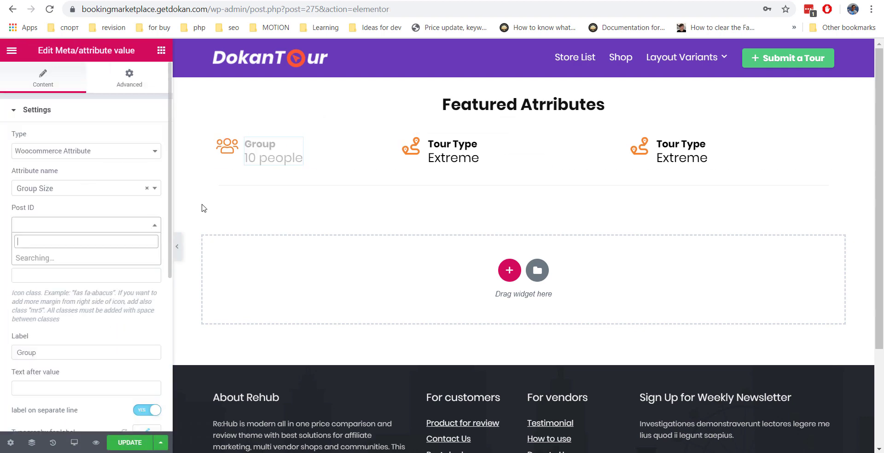
left_click(473, 148)
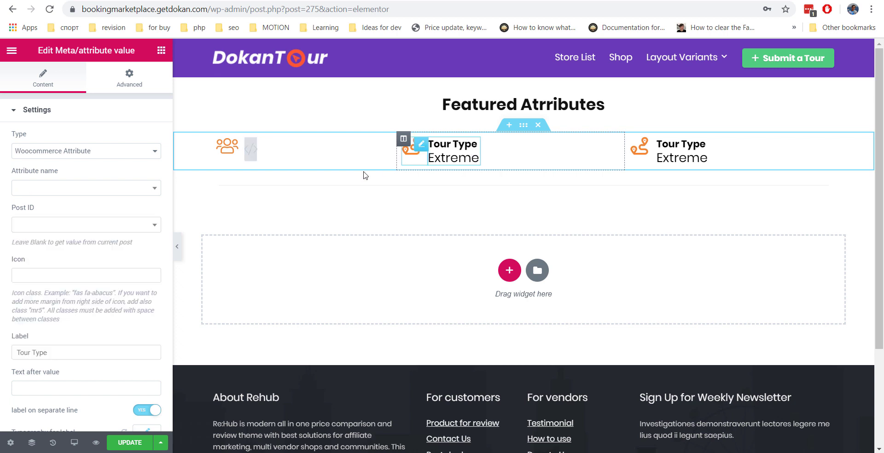
left_click(147, 225)
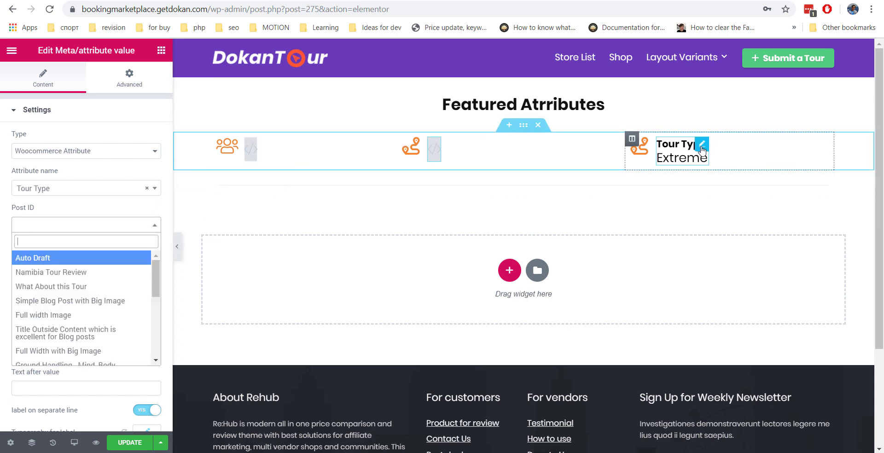
left_click(429, 178)
left_click(147, 225)
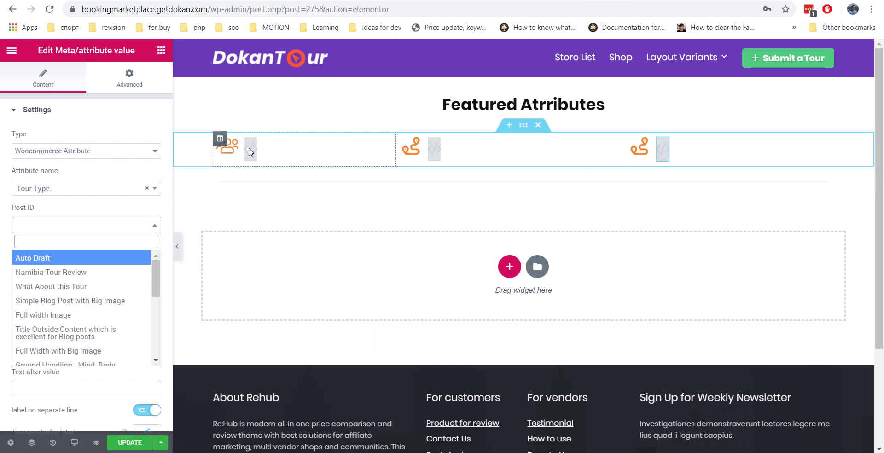
left_click(141, 442)
left_click(141, 442)
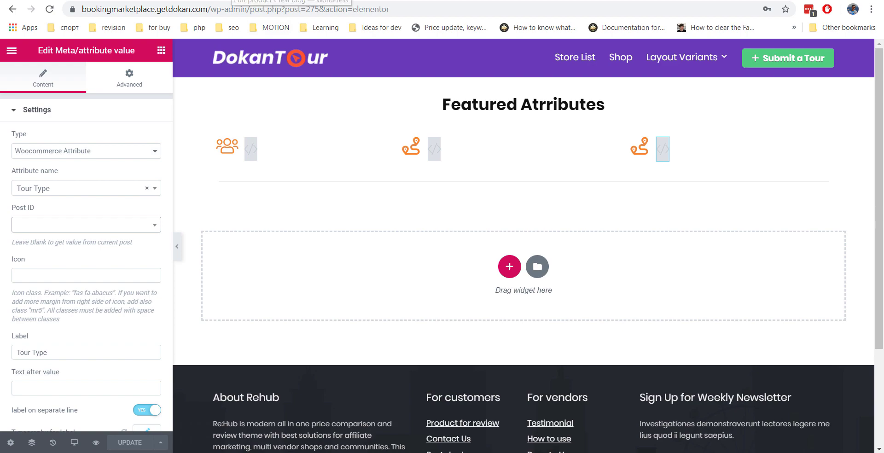
Open the saved templates list in the site's wp-admin and copy the Featured Attribute area template's shortcode.
left_click_drag(233, 9, 459, 10)
key("BackSpace")
key("Return")
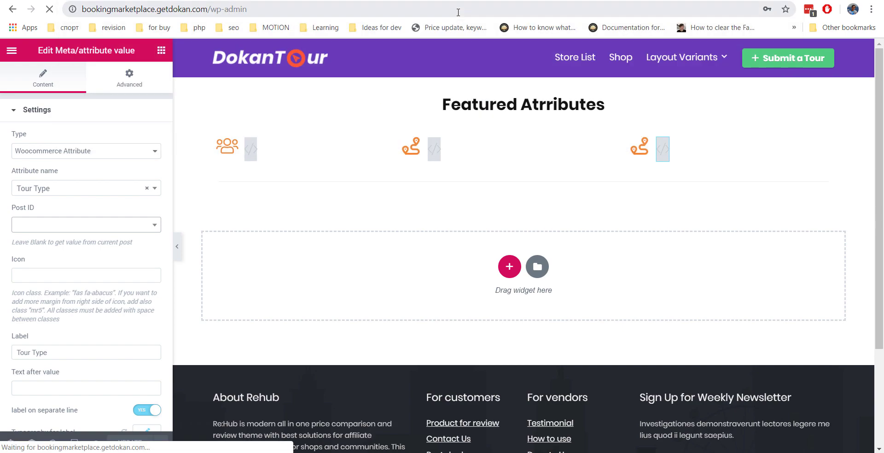
scroll(415, 134, "down", 5)
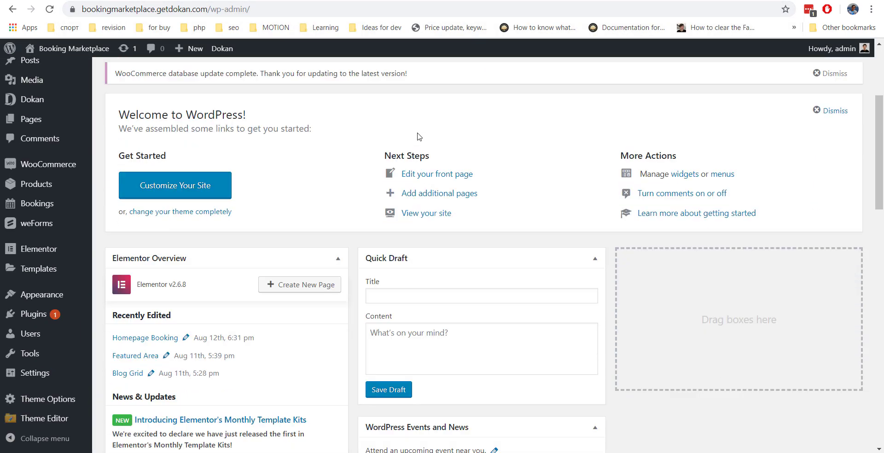
mouse_move(78, 271)
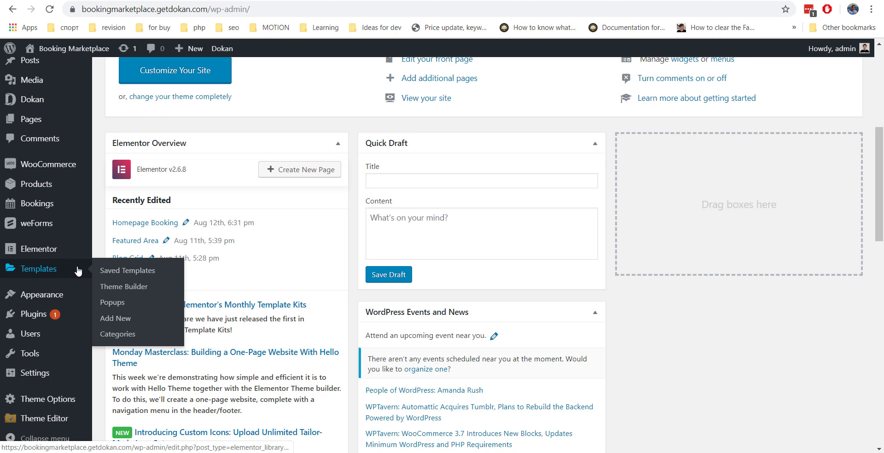
left_click(123, 272)
scroll(253, 241, "down", 3)
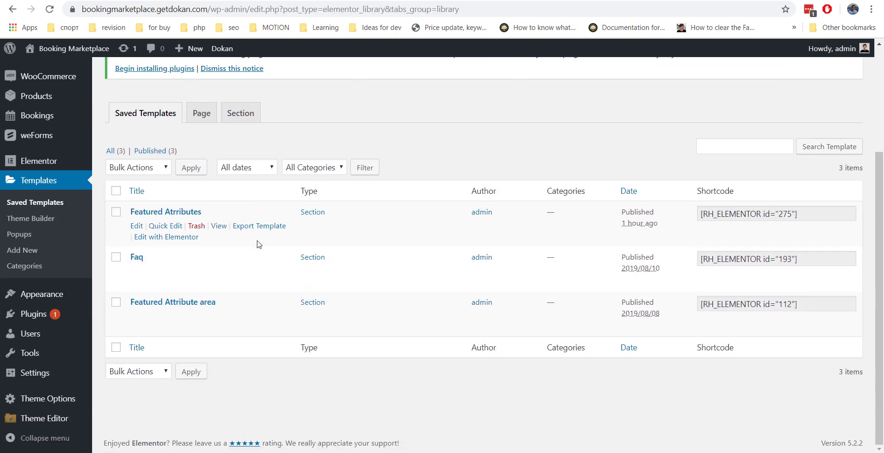
left_click_drag(796, 304, 663, 301)
key("ctrl+c")
Open the full product list in a new browser tab and view the Cappadocia Turkey Scenic tour product page.
scroll(415, 276, "up", 3)
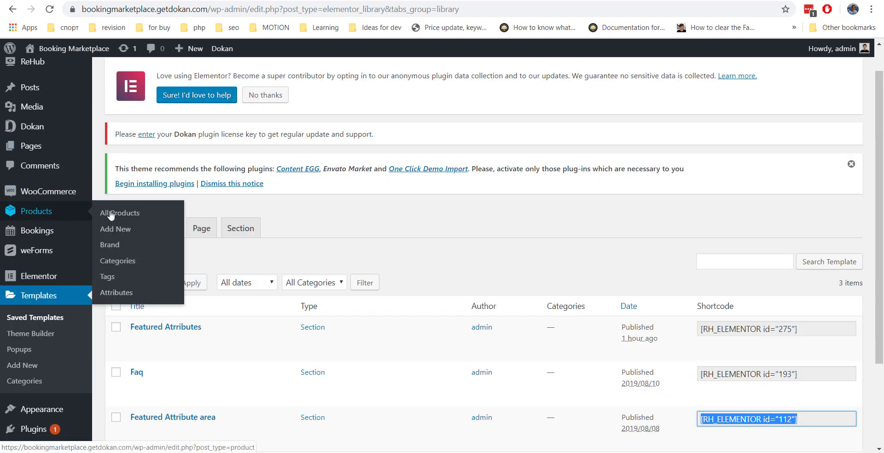
right_click(107, 215)
left_click(138, 219)
key("ctrl+Tab")
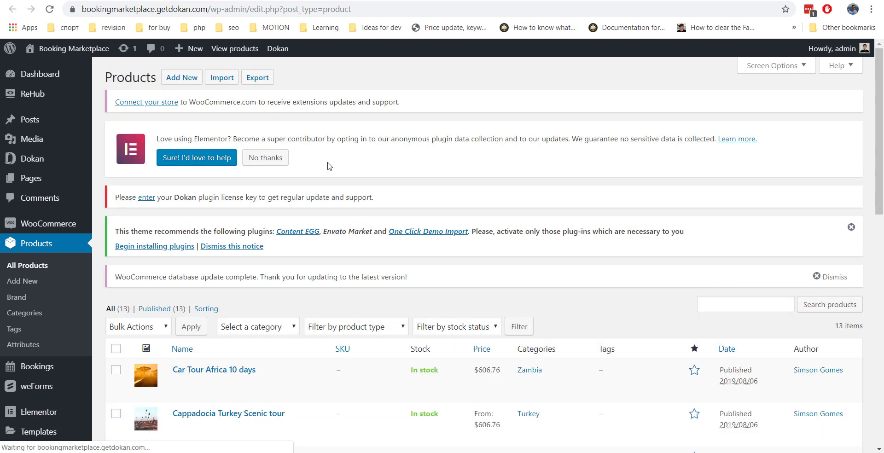
scroll(322, 170, "down", 4)
scroll(233, 214, "down", 1)
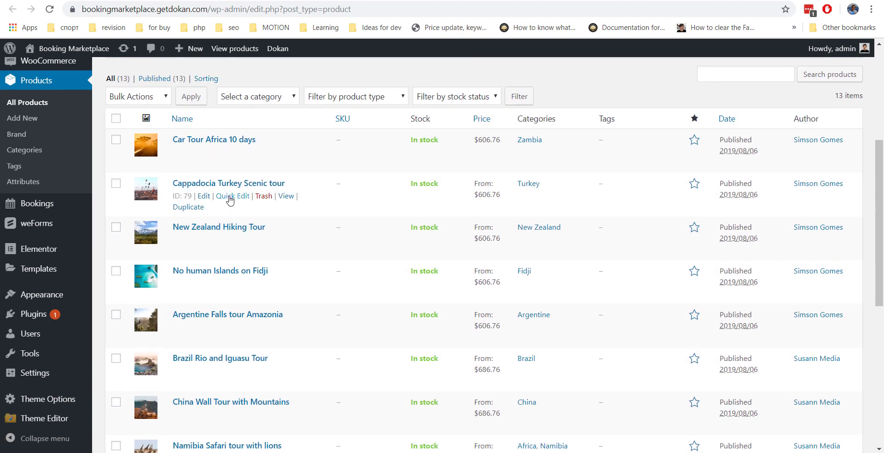
left_click(286, 196)
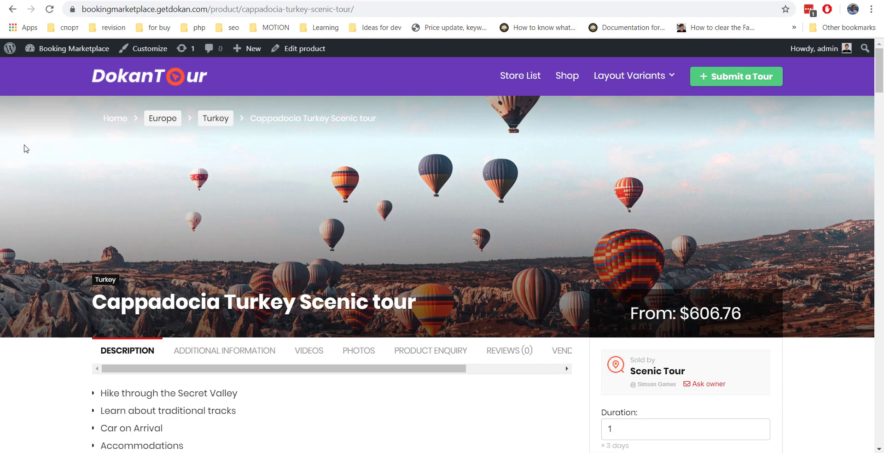
Customize the product page and paste [RH_ELEMENTOR id="112"] into the Before Content code area of the theme options.
scroll(35, 147, "down", 3)
scroll(35, 147, "up", 4)
left_click(156, 52)
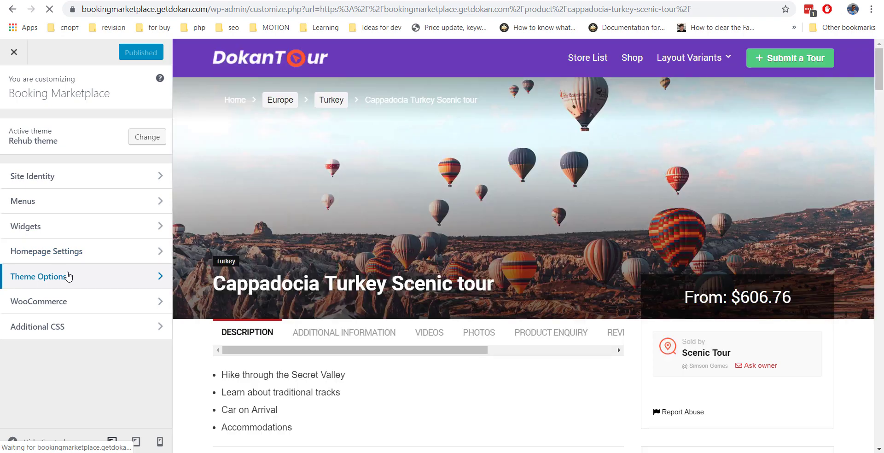
left_click(68, 276)
left_click(84, 235)
scroll(115, 179, "down", 4)
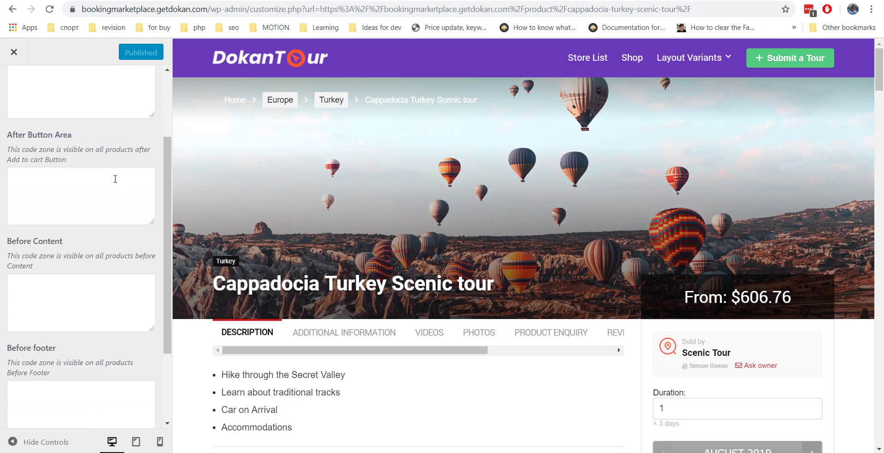
scroll(304, 228, "down", 3)
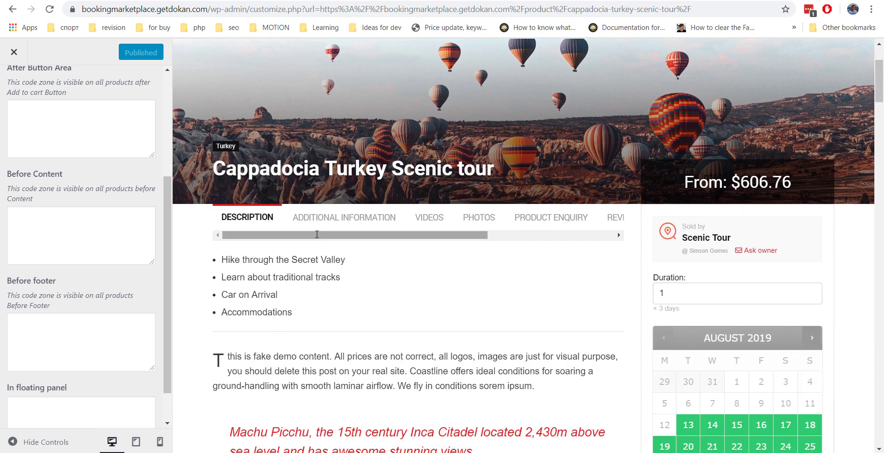
left_click(114, 234)
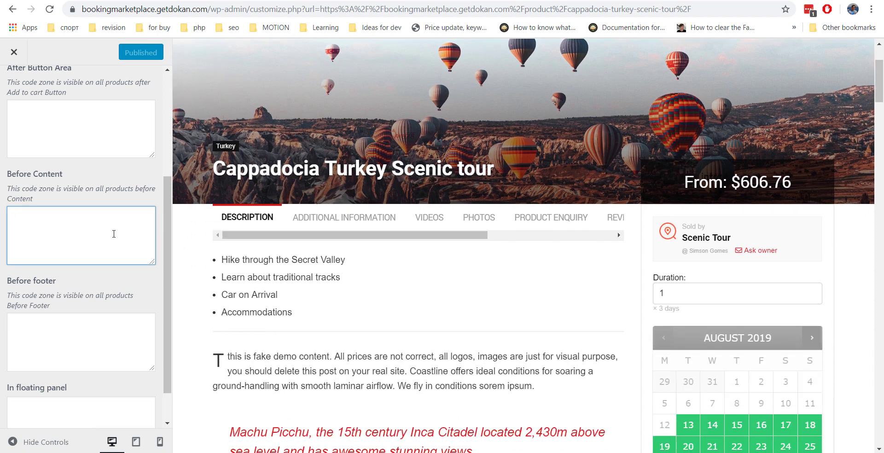
key("ctrl+v")
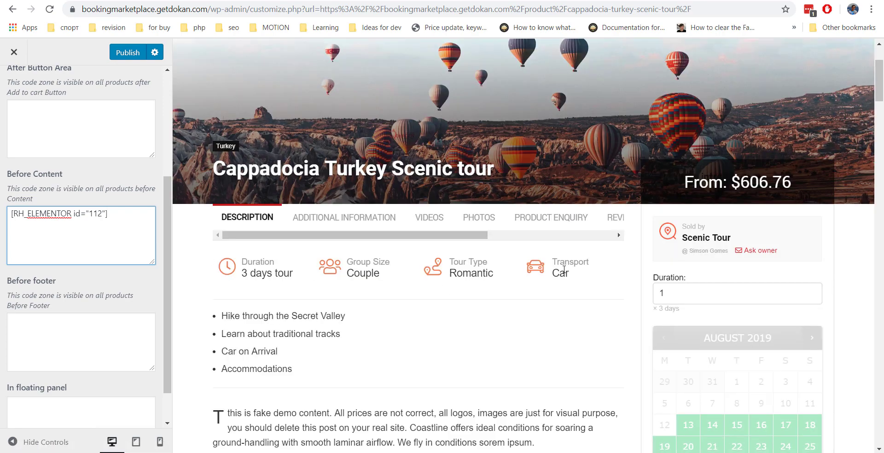
Try the [RH_ELEMENTOR id="112"] shortcode in the After Button Area, check it in the preview, and remove it.
scroll(742, 279, "down", 5)
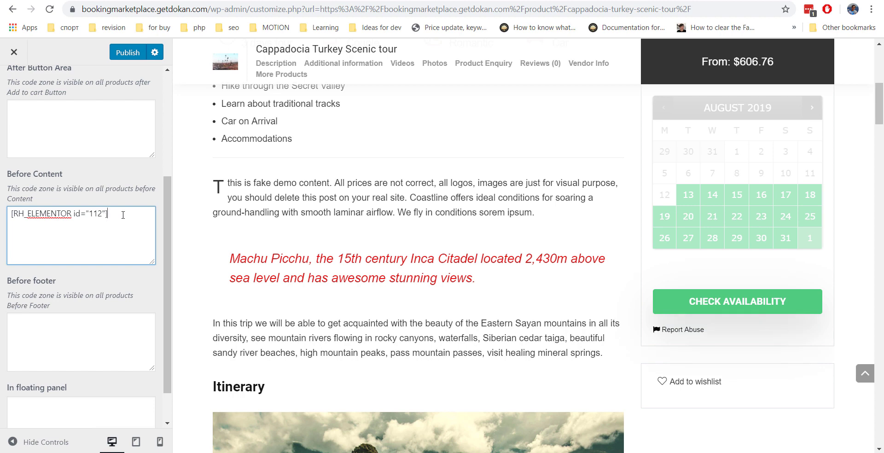
left_click(70, 137)
key("ctrl+v")
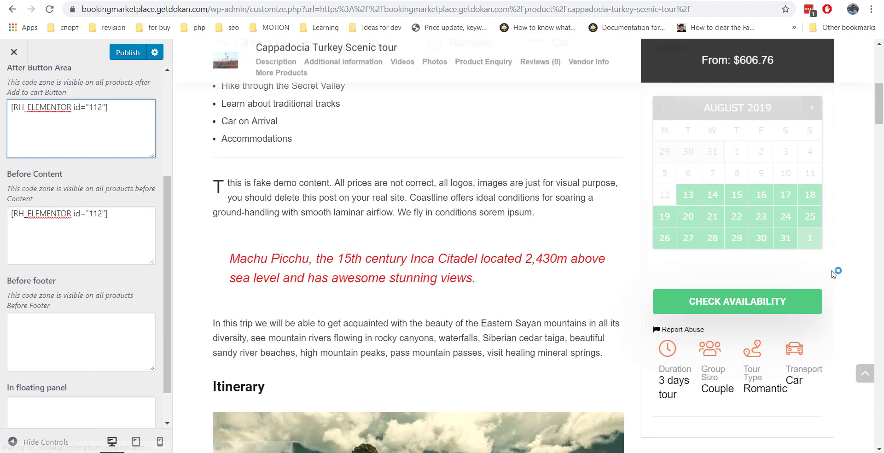
scroll(797, 277, "down", 3)
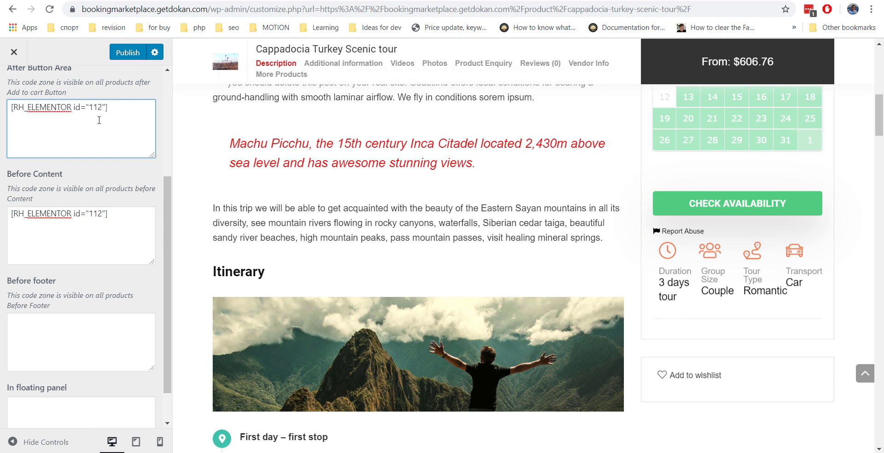
left_click_drag(109, 108, 3, 111)
key("BackSpace")
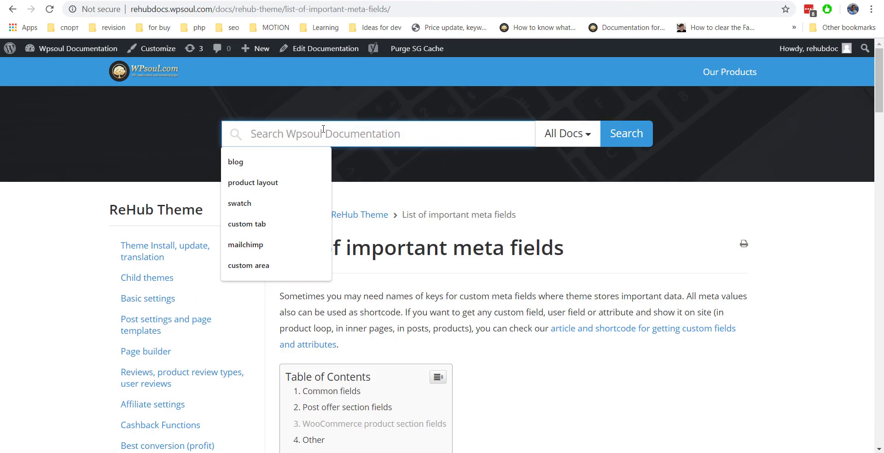
Search the Wpsoul documentation for "custom product areas" and open the Extended Custom Product areas article.
type("custom")
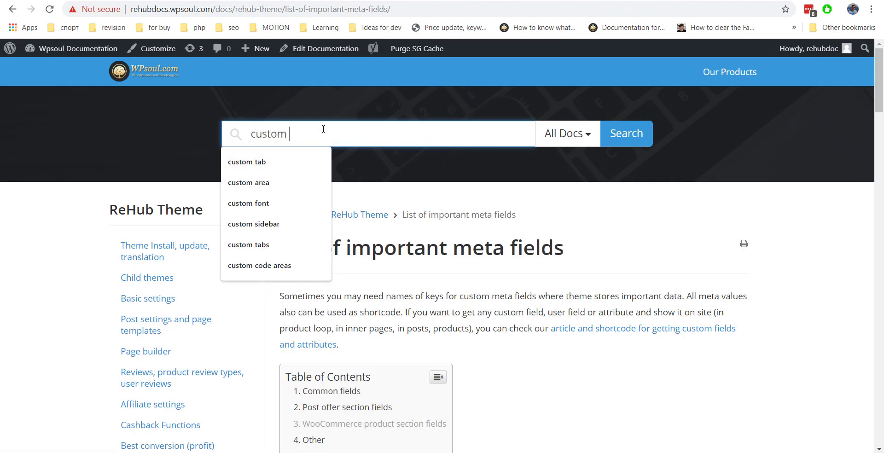
type(" product a")
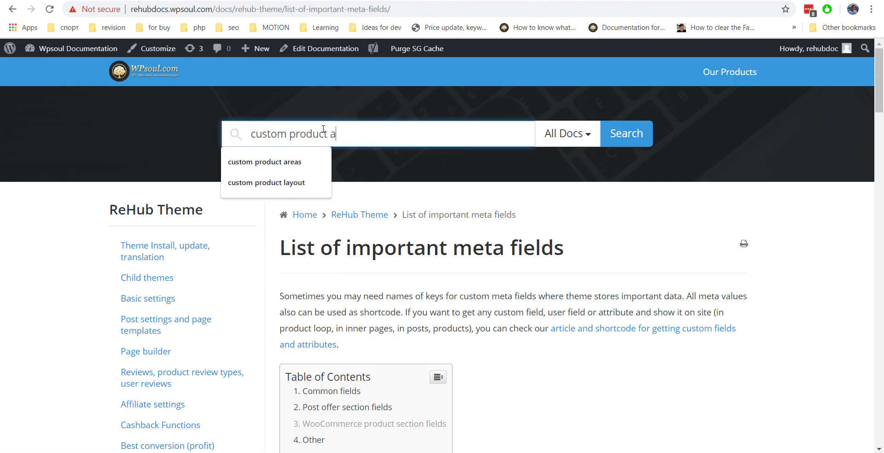
type("reas")
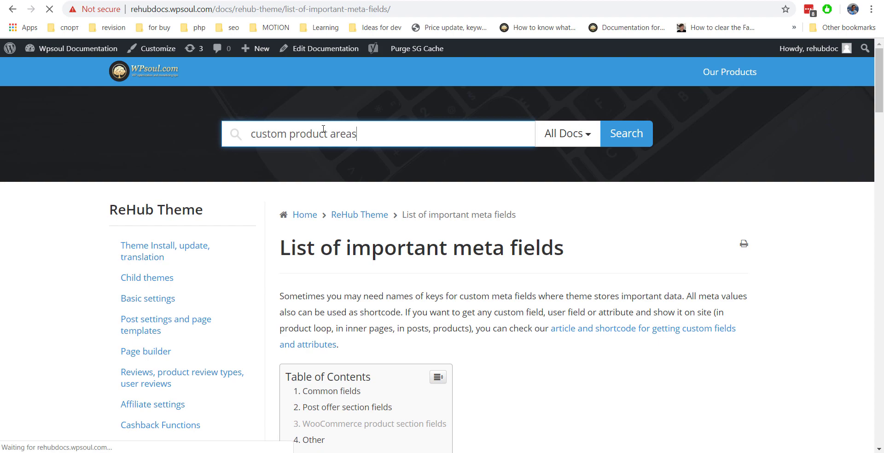
left_click(243, 263)
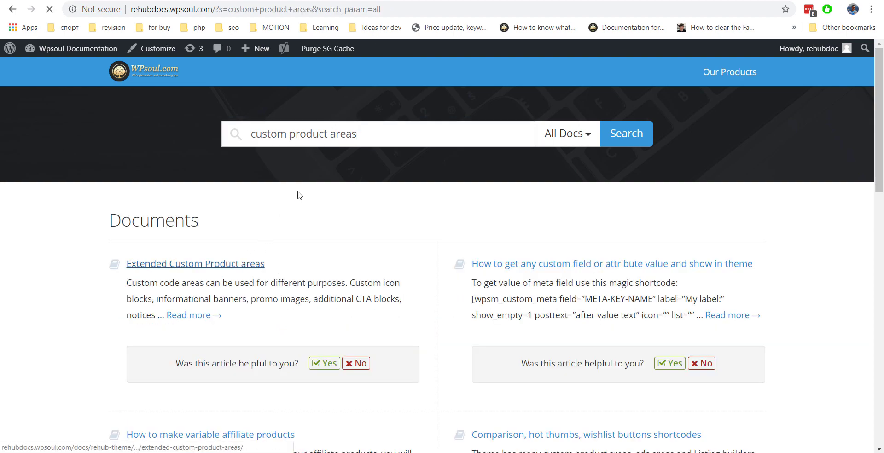
Copy the rh_is_category shortcode example for tax="product_cat" from the Extended Custom Product areas article as plain text.
scroll(303, 175, "down", 4)
scroll(303, 175, "down", 8)
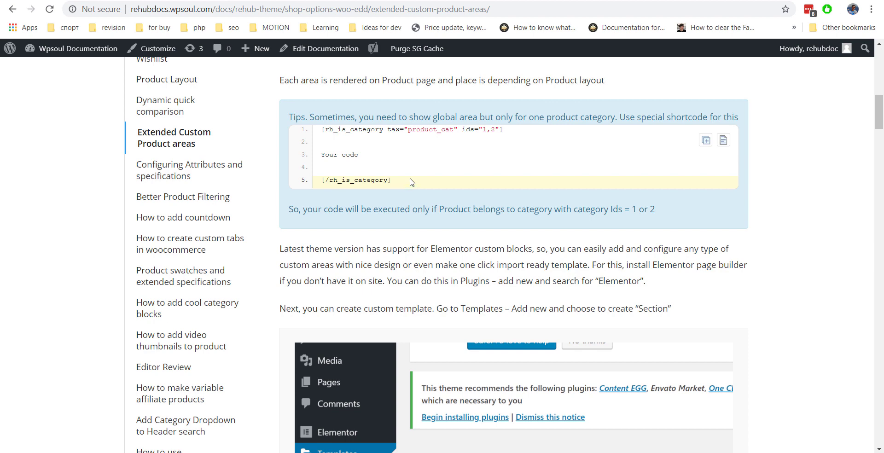
left_click(724, 143)
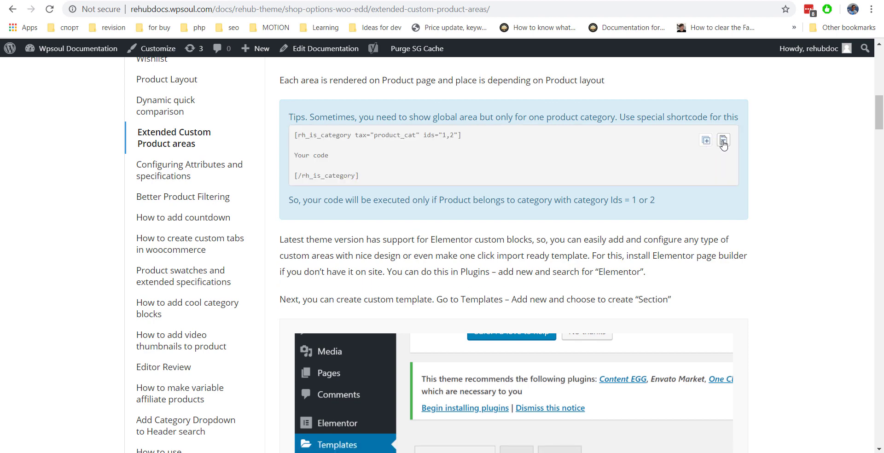
left_click_drag(369, 179, 295, 135)
key("ctrl+c")
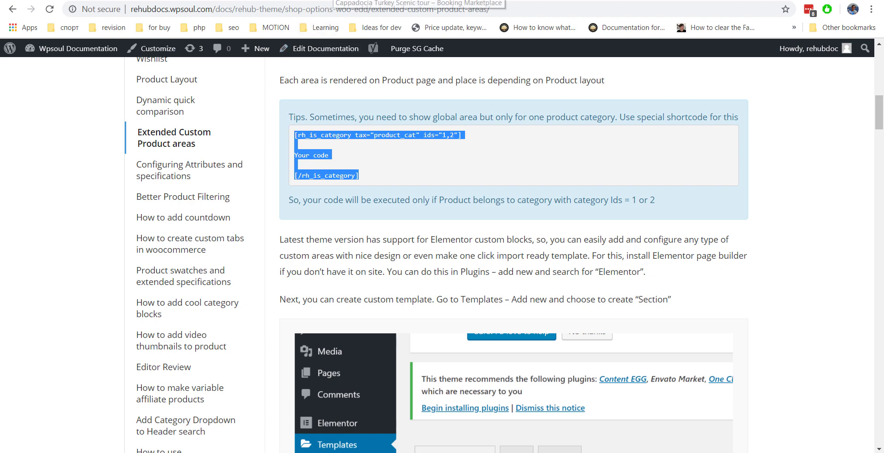
Switch to the product Customizer and paste the category shortcode on a new line below the Elementor shortcode in Before Content.
left_click(335, 1)
left_click(114, 217)
key("Return")
key("ctrl+v")
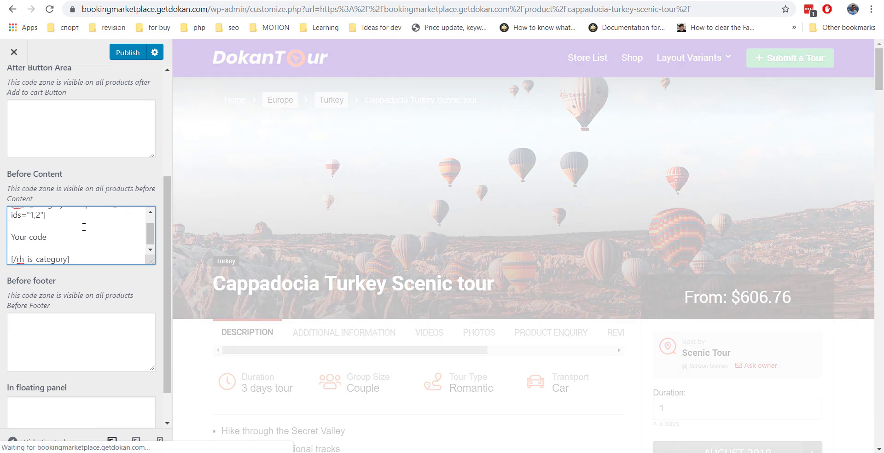
Move [RH_ELEMENTOR id="112"] inside the rh_is_category shortcode, replacing the "Your code" placeholder in Before Content.
left_click_drag(112, 214, 11, 214)
key("ctrl+c")
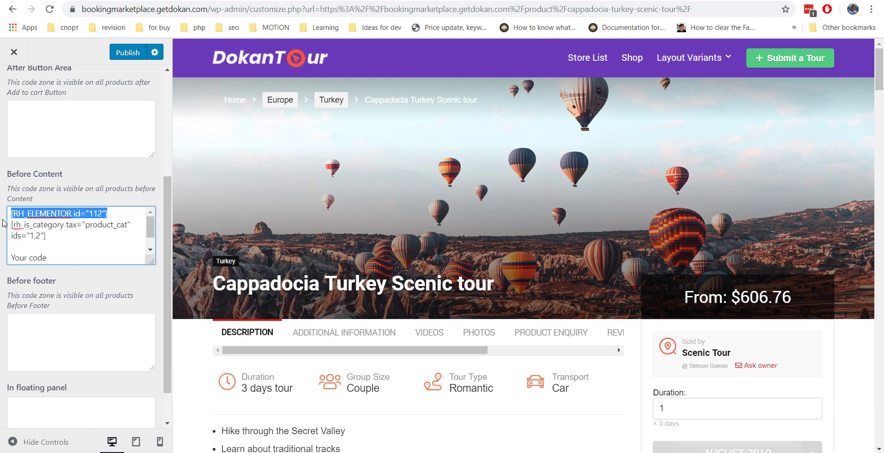
key("BackSpace")
key("BackSpace")
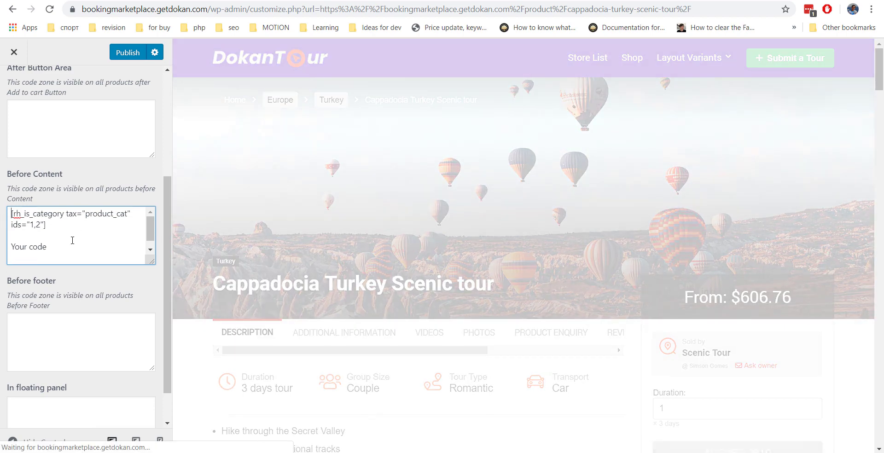
left_click_drag(57, 247, 2, 250)
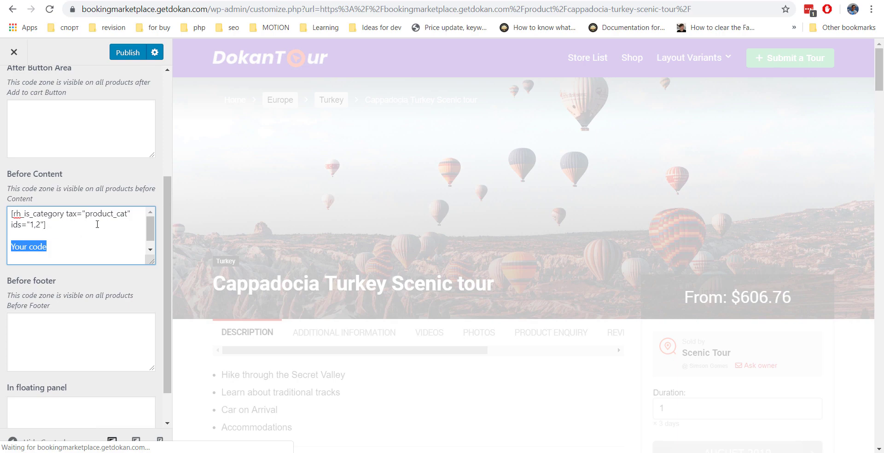
key("ctrl+v")
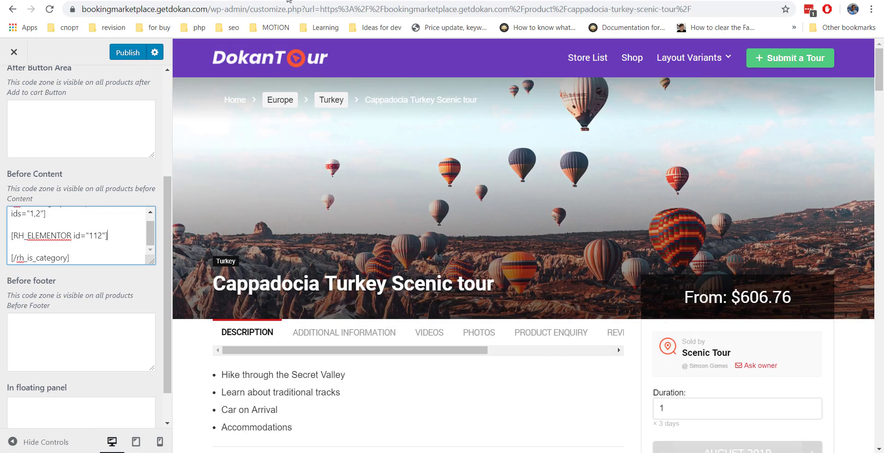
Switch to the WordPress admin, list the product categories and open the Turkey category for editing.
left_click(289, 1)
scroll(73, 224, "up", 1)
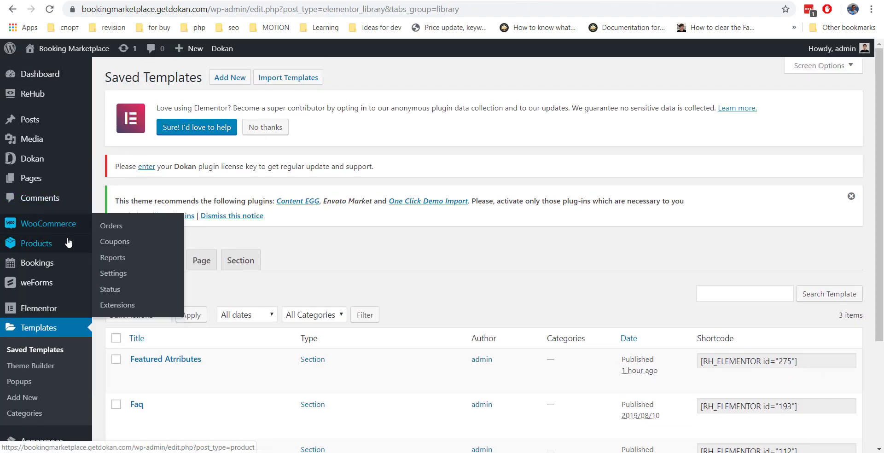
left_click(121, 294)
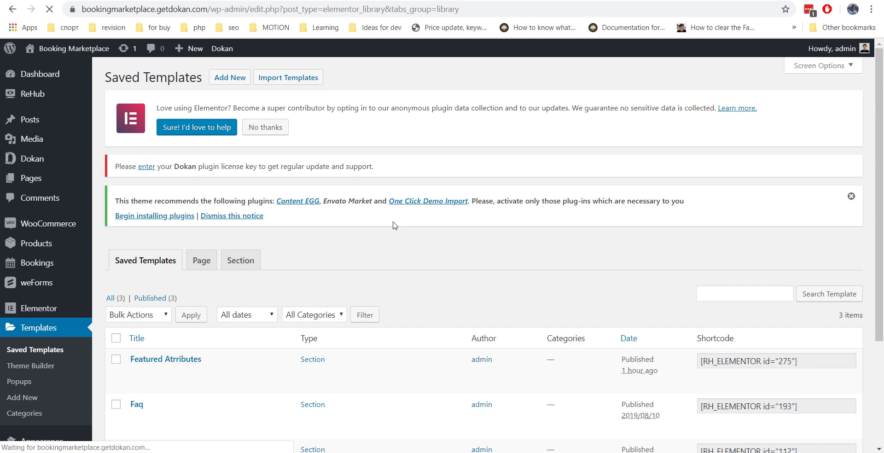
scroll(395, 168, "down", 5)
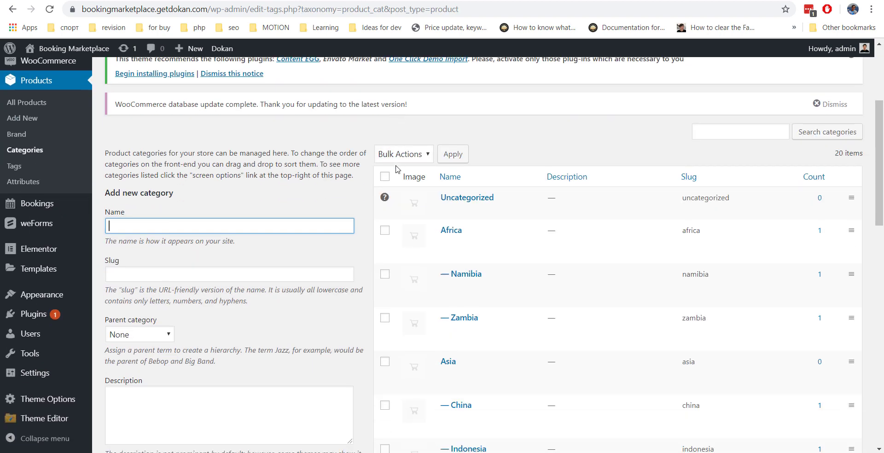
scroll(353, 165, "down", 1)
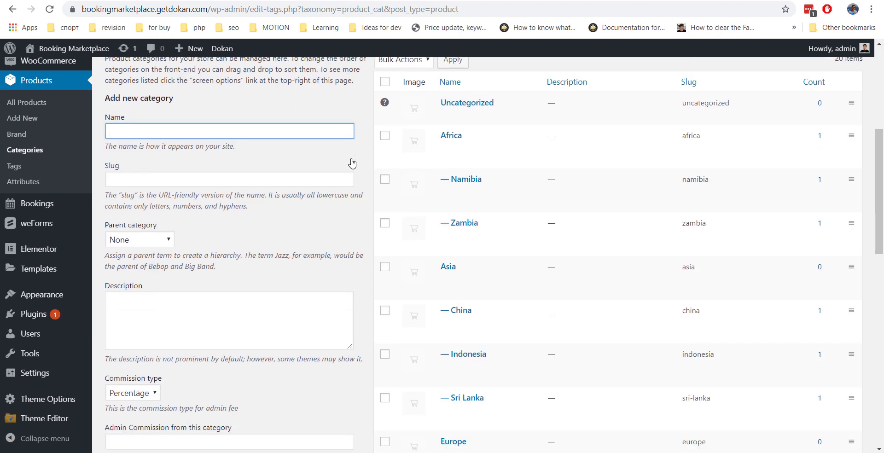
scroll(510, 229, "down", 5)
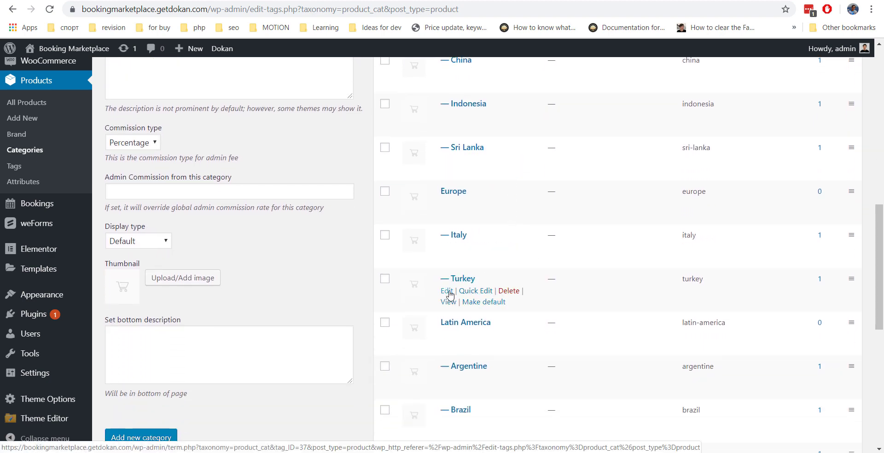
left_click(447, 291)
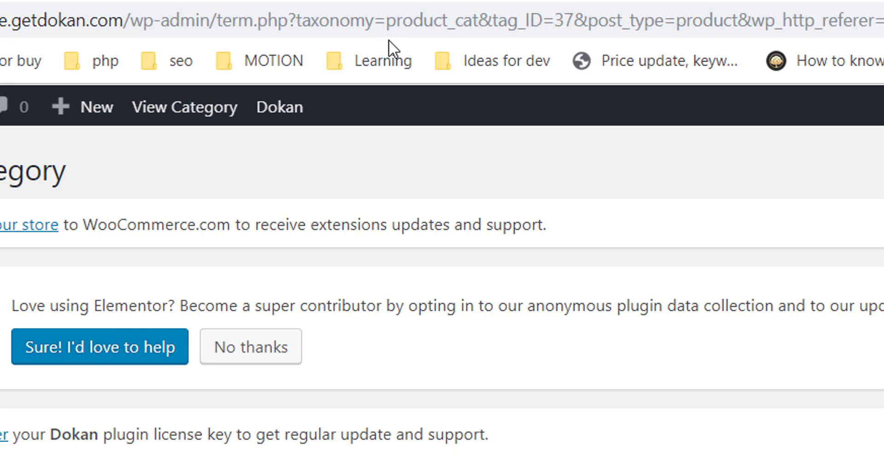
Copy the Turkey category's tag ID from the page address and set it as 37 for the first ID in the rh_is_category shortcode.
double_click(565, 21)
key("ctrl+c")
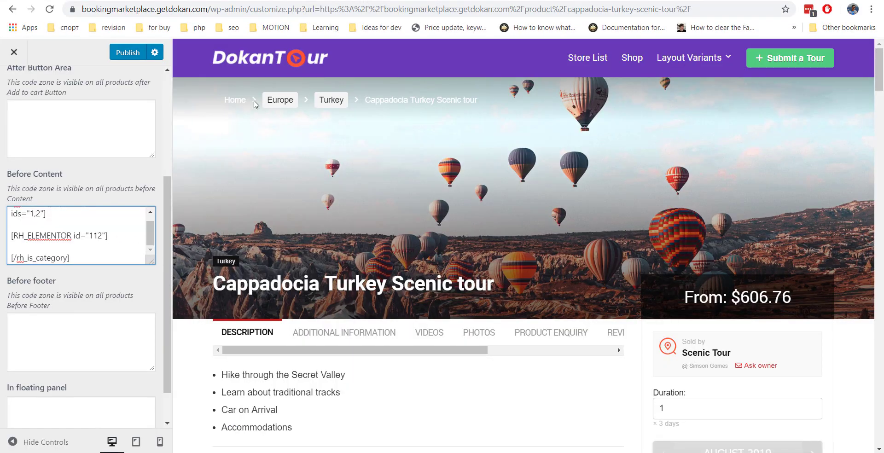
scroll(72, 250, "up", 1)
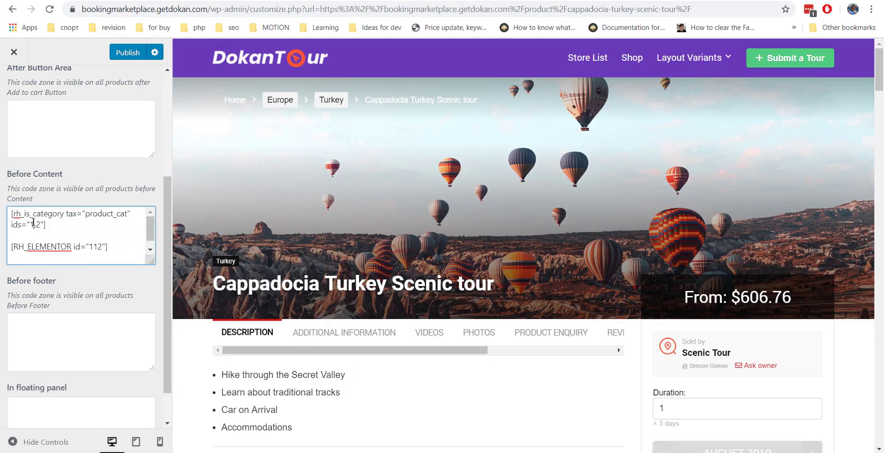
key("ctrl+v")
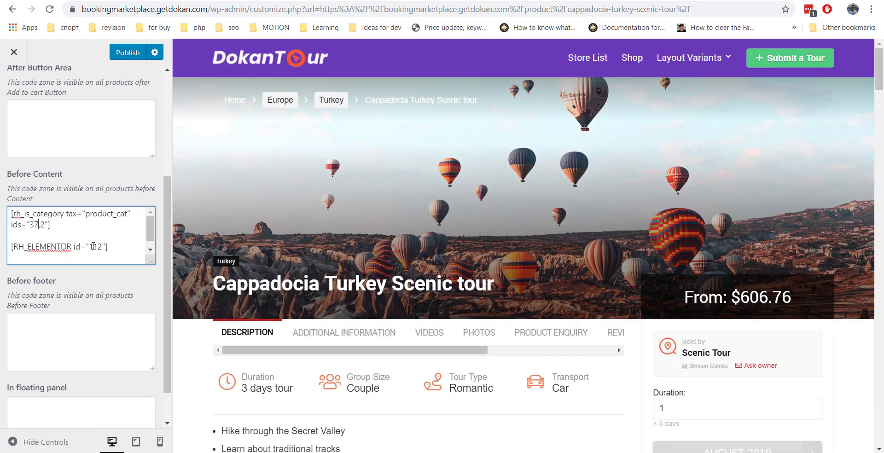
Switch to the Featured Attribute area template, edit the Duration attribute widget and review the available attribute types.
left_click(396, 1)
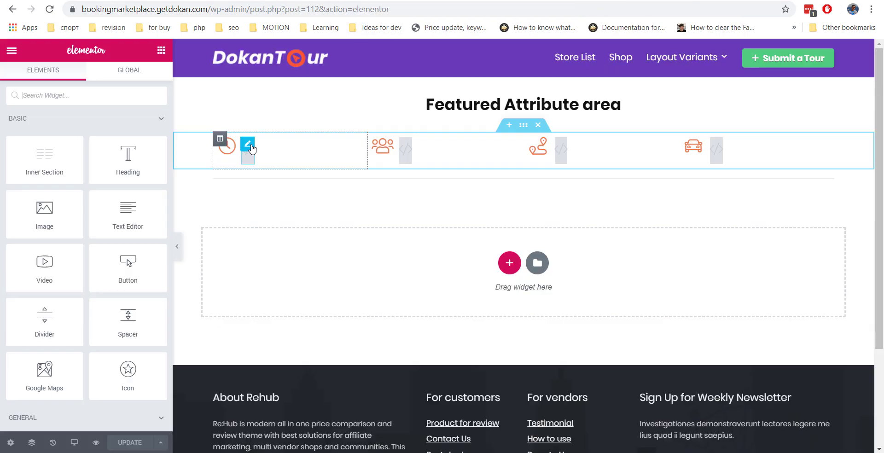
left_click(249, 146)
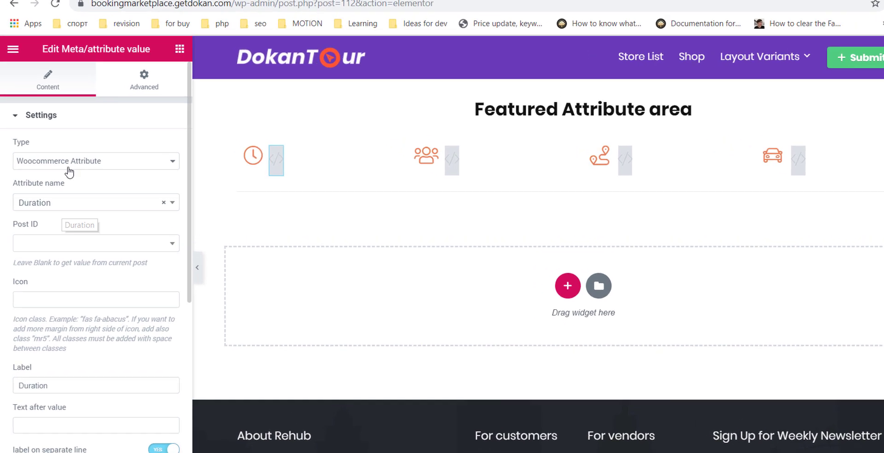
left_click(69, 161)
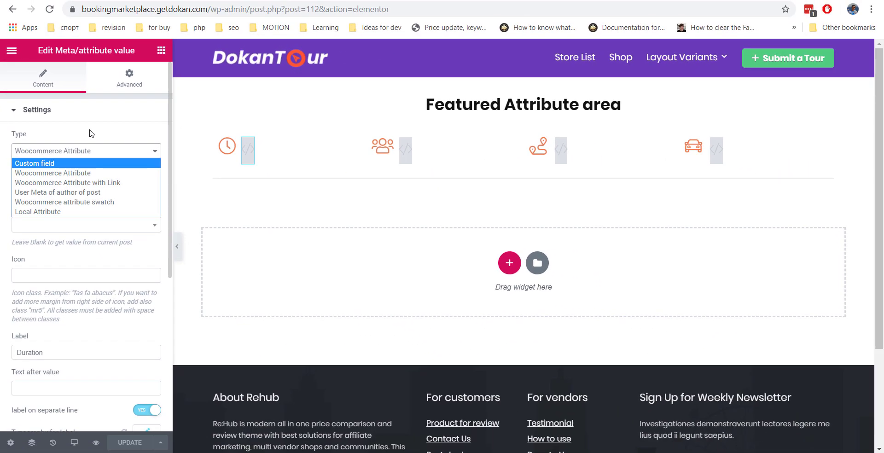
left_click(115, 121)
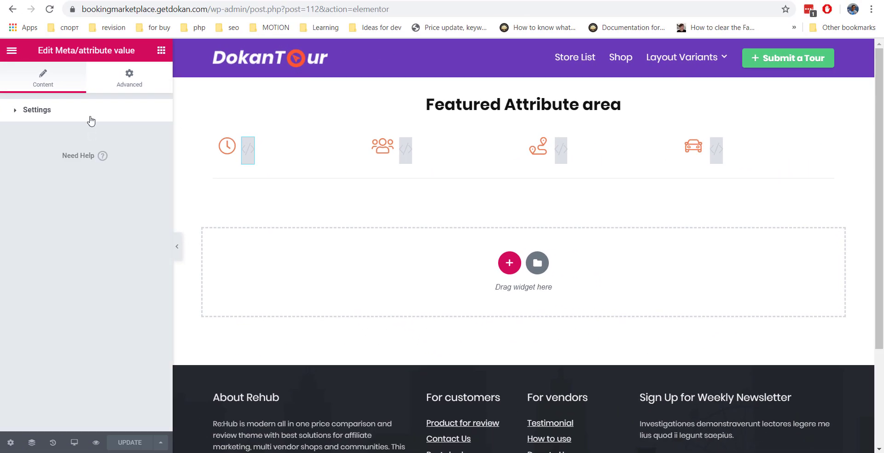
Set the widget's type to Local Attribute and enter the product's local attribute name, Custom, as its field.
left_click(104, 111)
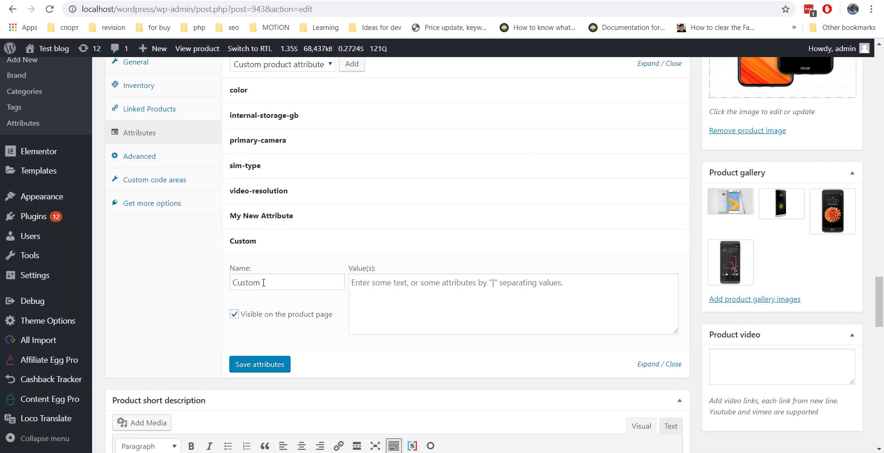
left_click_drag(264, 283, 228, 285)
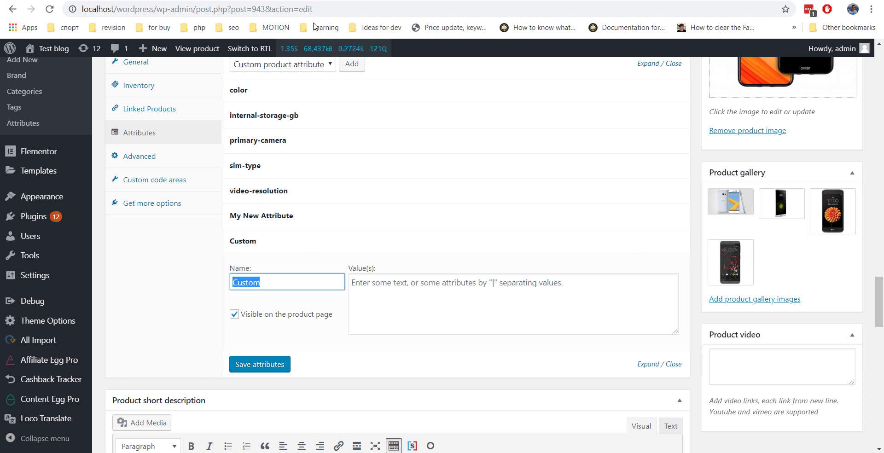
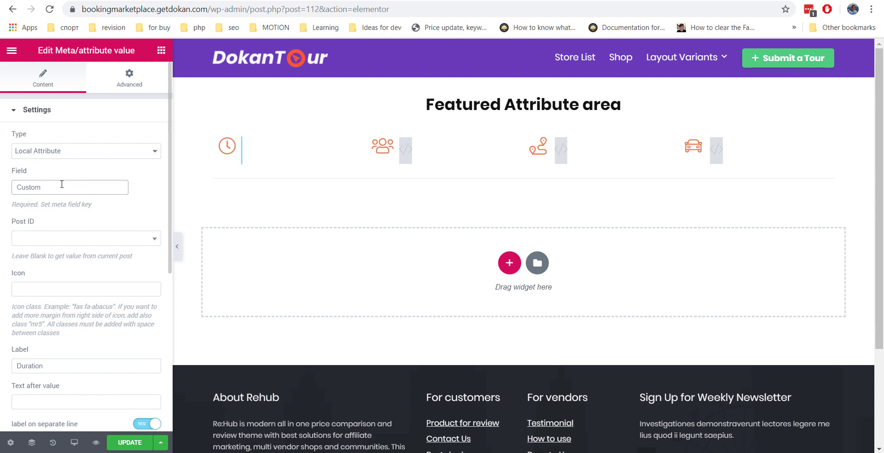
double_click(27, 187)
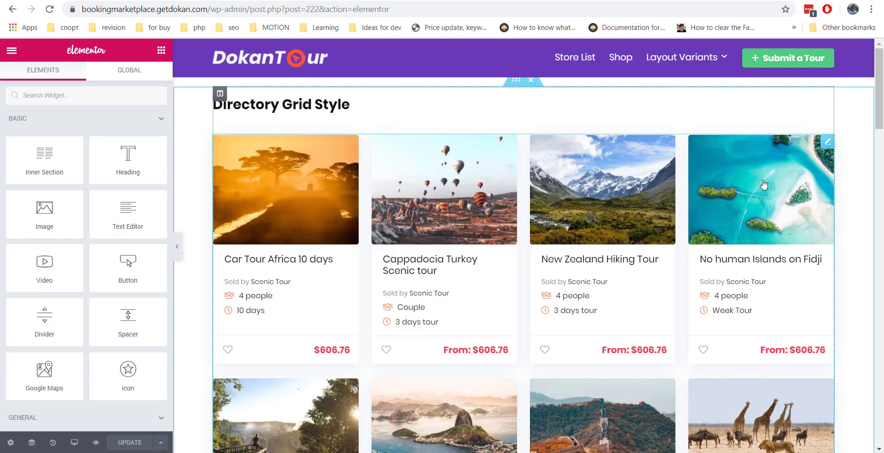
Review the grid styles on the Directory Grid Style page and add a Grid of woocommerce products module after the last grid.
scroll(392, 170, "down", 5)
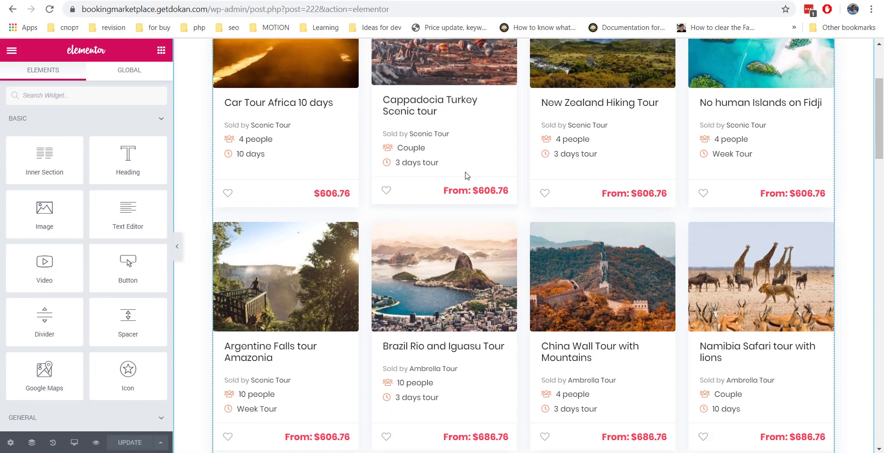
scroll(452, 300, "down", 20)
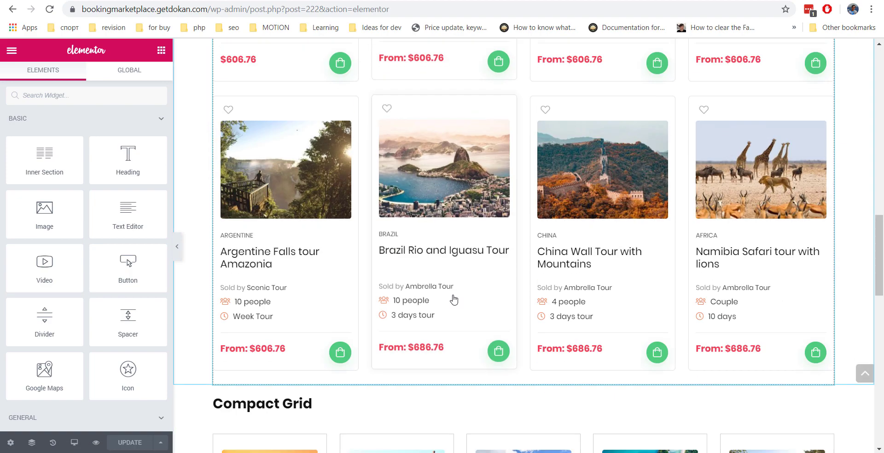
scroll(479, 239, "up", 1)
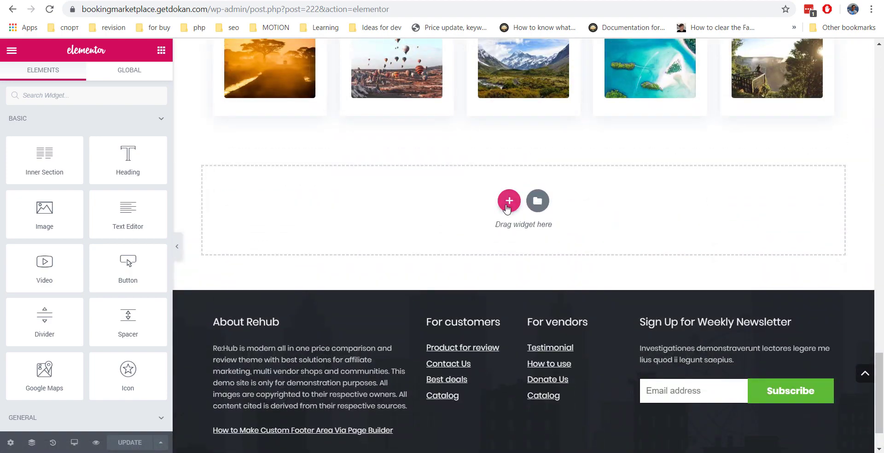
left_click(510, 199)
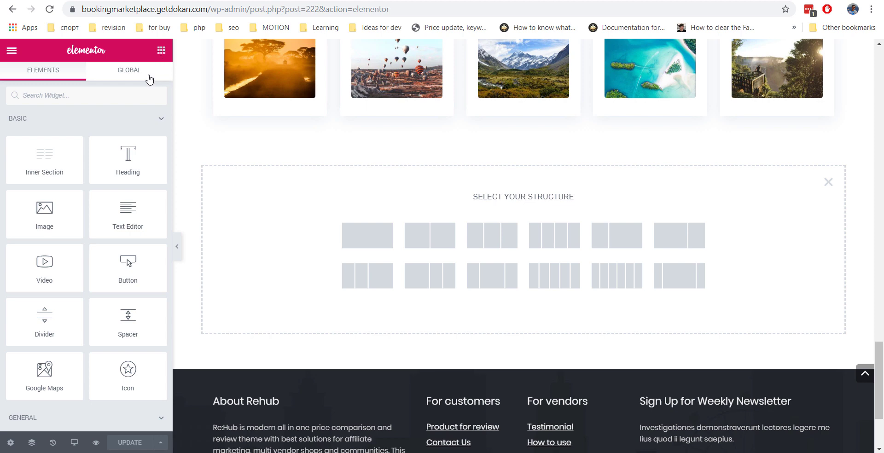
scroll(138, 185, "down", 15)
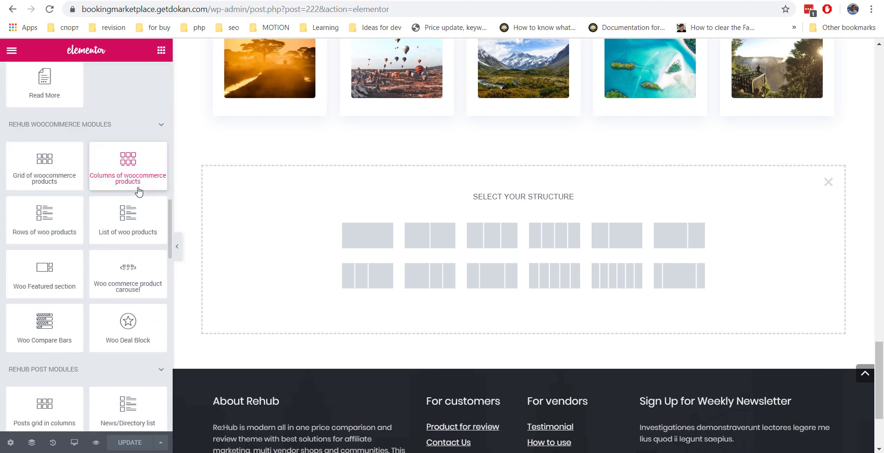
left_click_drag(54, 196, 255, 255)
Set the new product grid to 5 columns with the Directory design style.
left_click(73, 277)
left_click(73, 242)
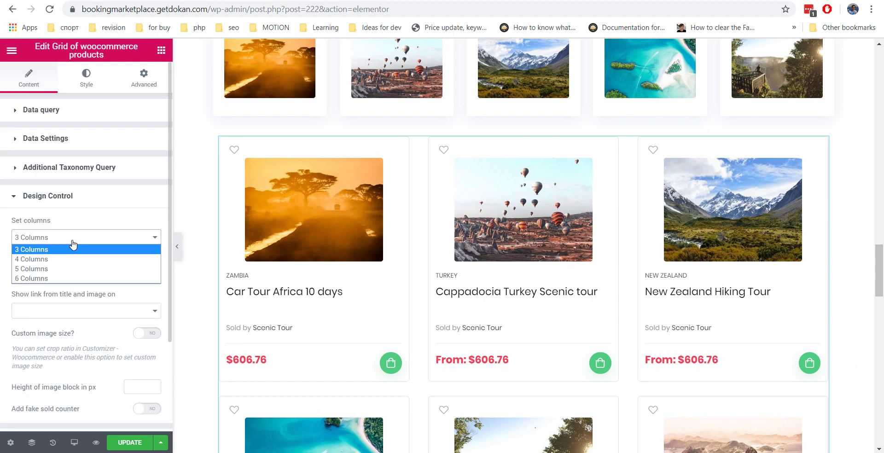
left_click(69, 268)
left_click(69, 273)
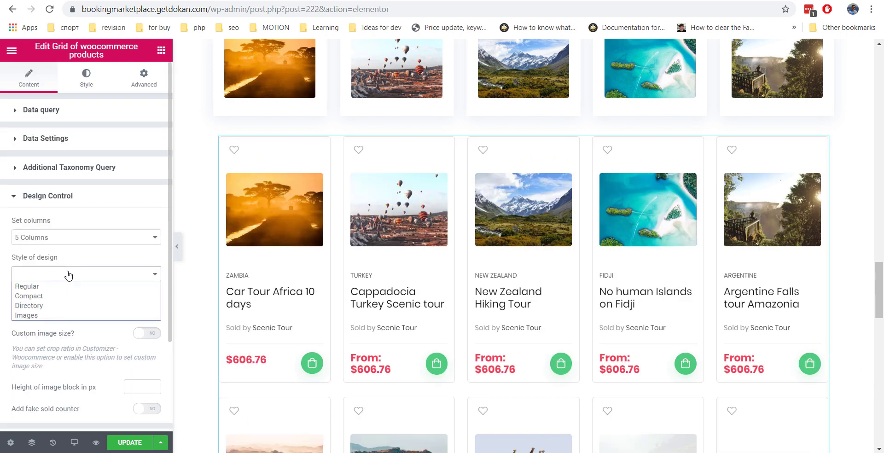
left_click(69, 306)
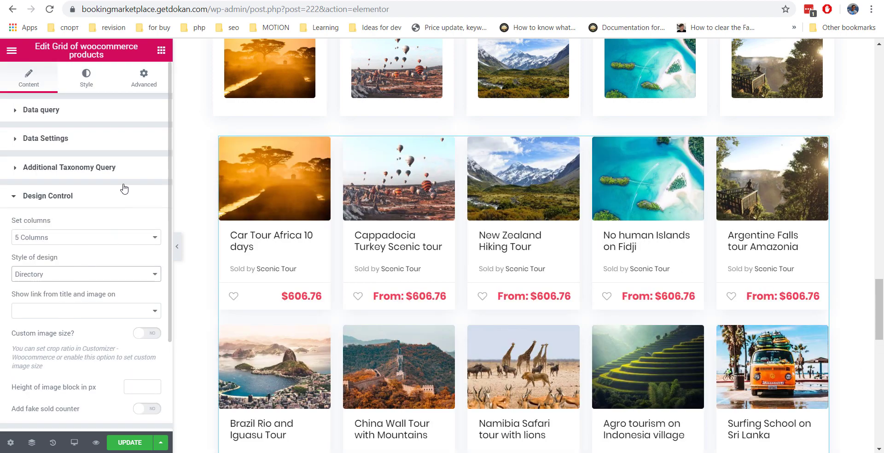
Add an item to the new product grid's Custom Attribute Panel and set its attribute name to Tour Type.
left_click(111, 202)
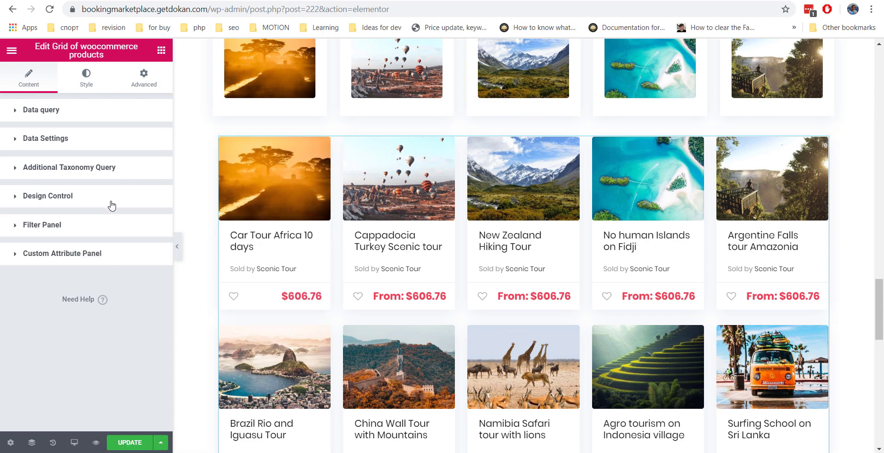
left_click(95, 256)
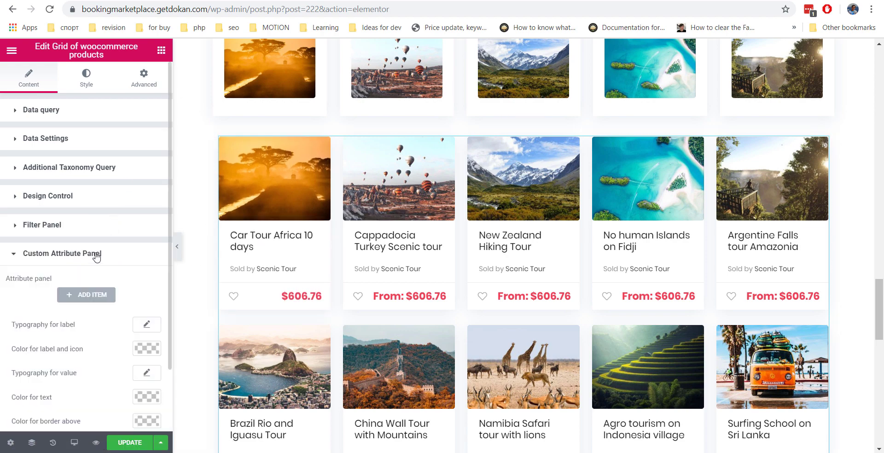
scroll(121, 239, "down", 2)
left_click(109, 226)
scroll(119, 184, "down", 3)
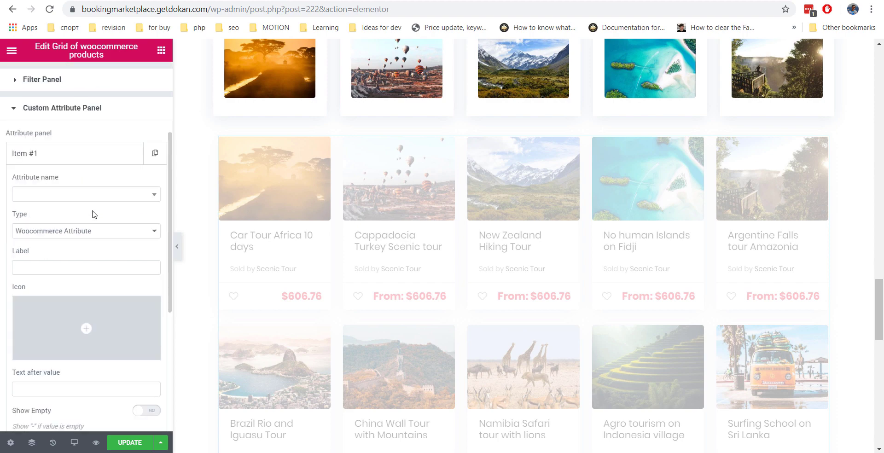
left_click(102, 123)
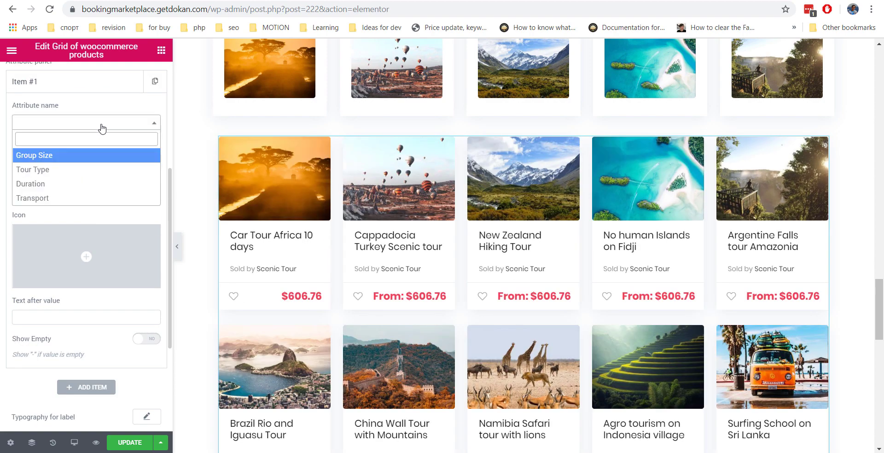
left_click(88, 171)
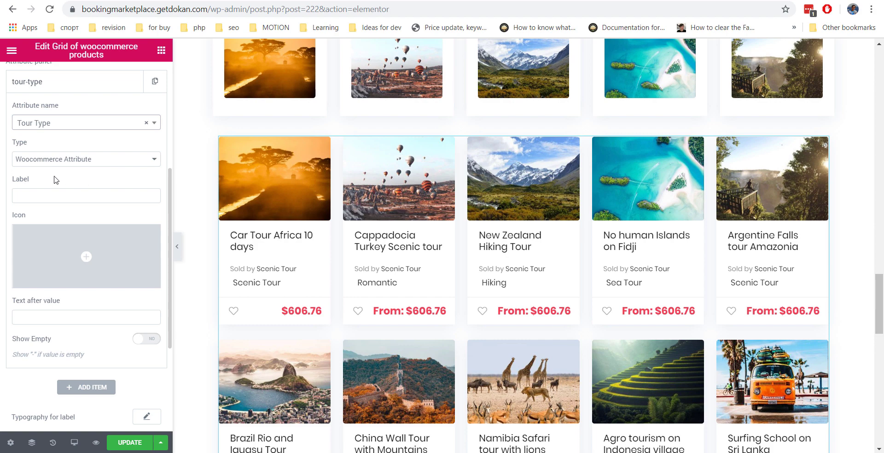
Try "Tour type" as the label of the attribute item and clear it again.
left_click(41, 193)
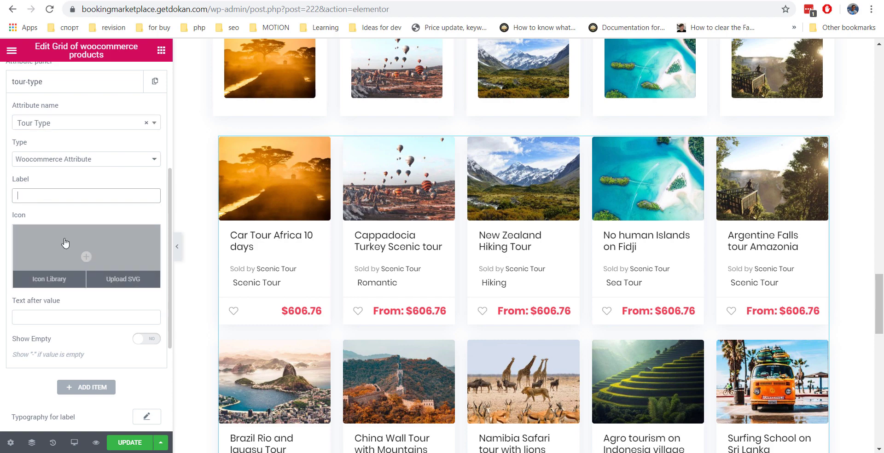
type("Tour type")
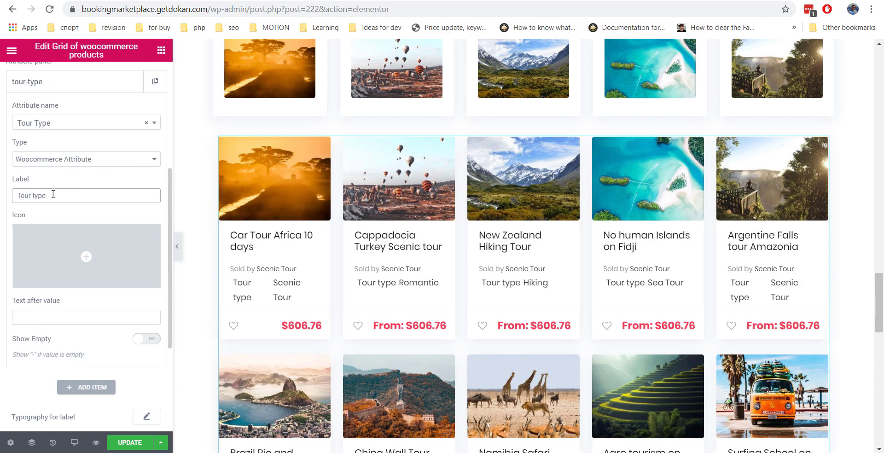
key("ctrl+a")
key("BackSpace")
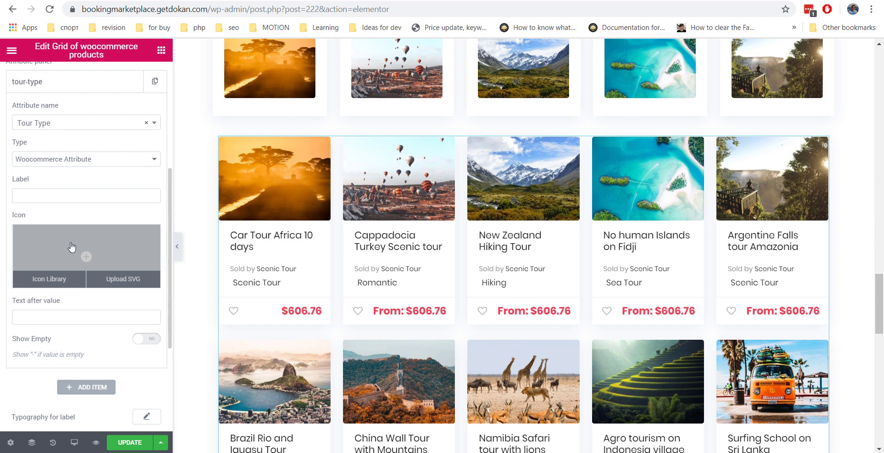
Insert the Award icon from the icon library as the Tour Type attribute's icon.
left_click(72, 248)
scroll(392, 227, "down", 2)
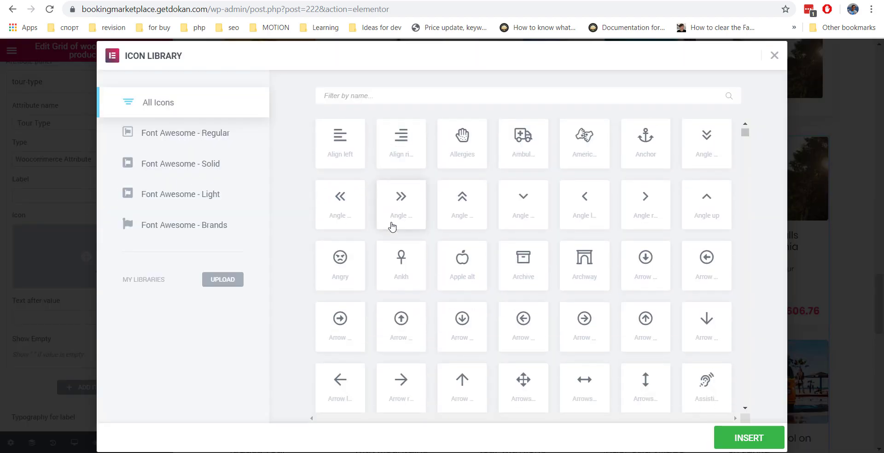
scroll(392, 226, "down", 3)
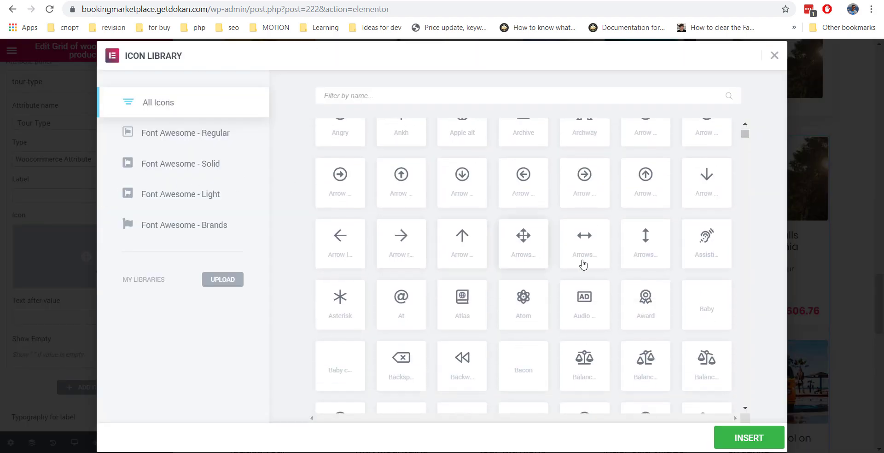
left_click(646, 298)
left_click(739, 441)
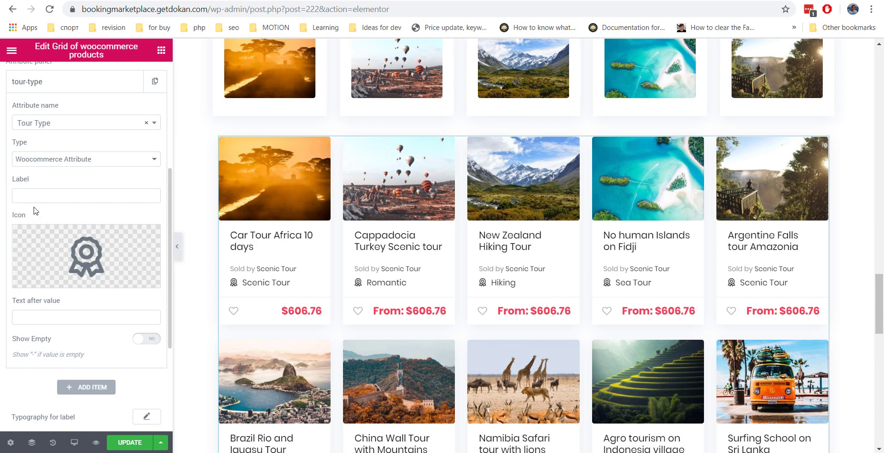
Try a custom size in the label typography of the attribute panel and reset the typography.
scroll(43, 204, "down", 4)
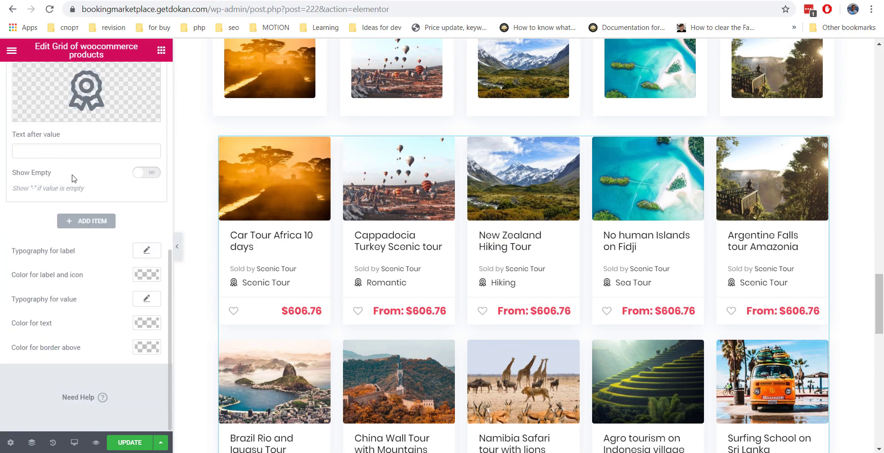
left_click(144, 252)
scroll(55, 258, "down", 2)
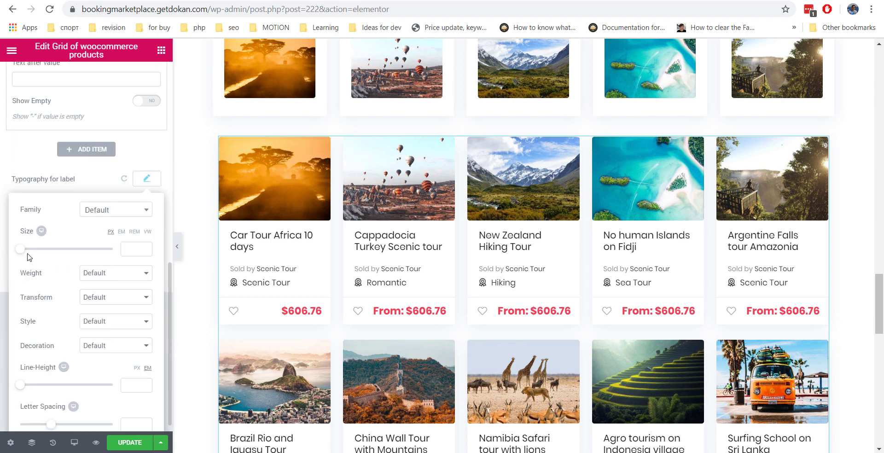
left_click(29, 249)
left_click_drag(32, 252, 11, 254)
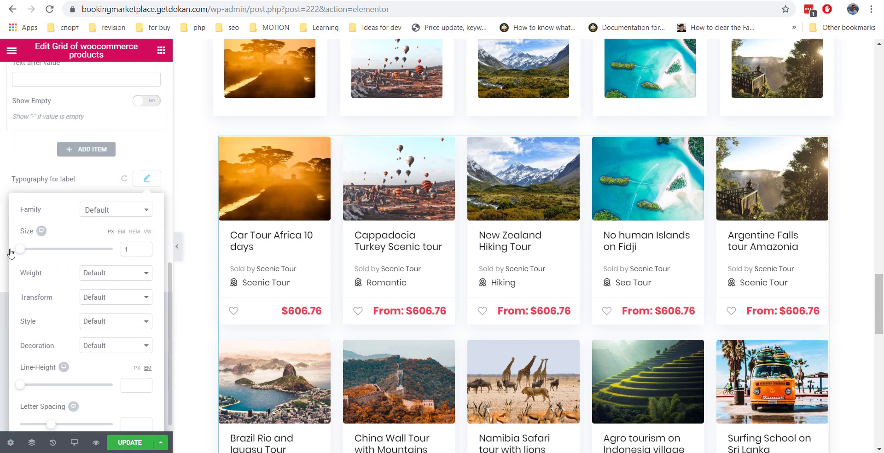
left_click(89, 184)
left_click(124, 179)
Set the colour for label and icon to a bright green, starting from the #23a455 swatch.
left_click(147, 275)
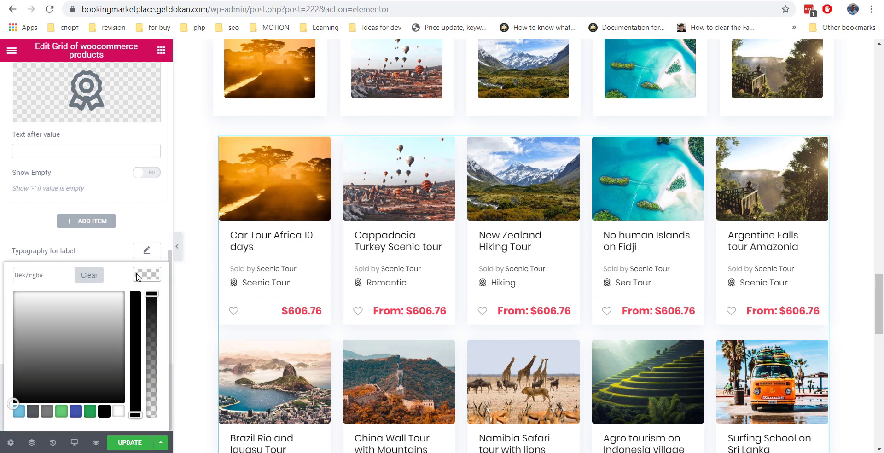
left_click(90, 411)
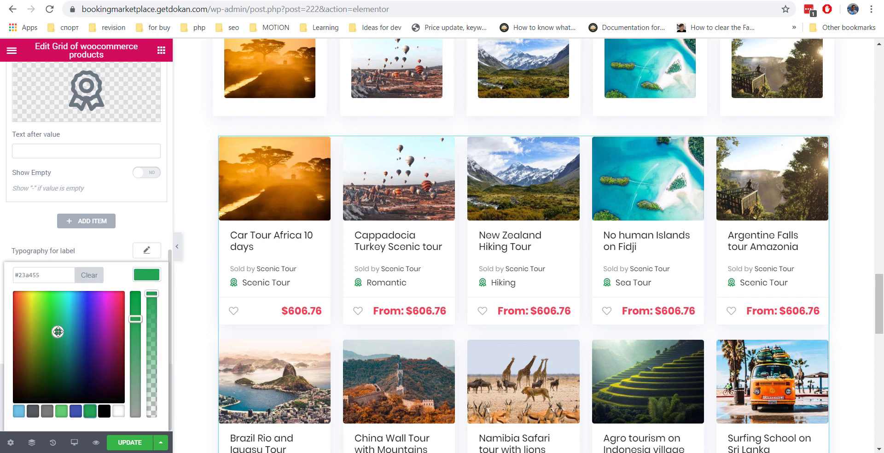
left_click_drag(59, 336, 53, 326)
left_click(25, 229)
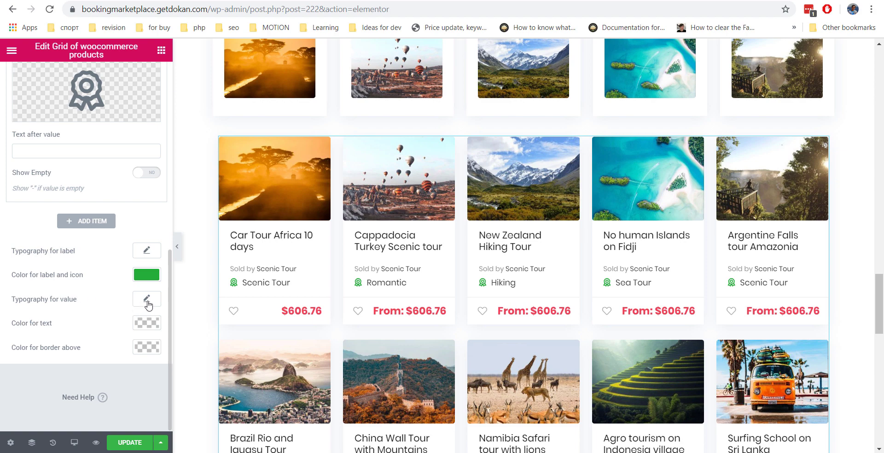
Adjust the size in the typography for the attribute panel's values.
left_click(147, 299)
left_click(27, 371)
left_click_drag(31, 374, 28, 374)
left_click(34, 237)
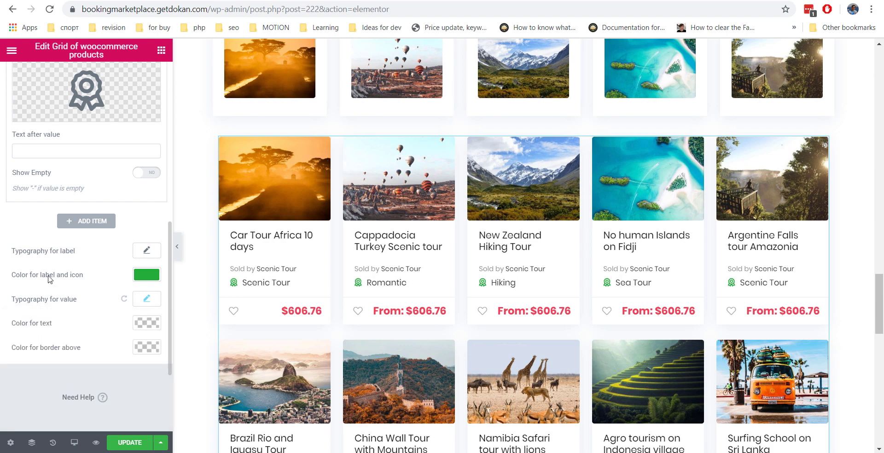
Set the colour for the border above the attribute panel to a very light grey and check the product cards.
left_click(138, 347)
scroll(77, 351, "down", 2)
left_click(11, 314)
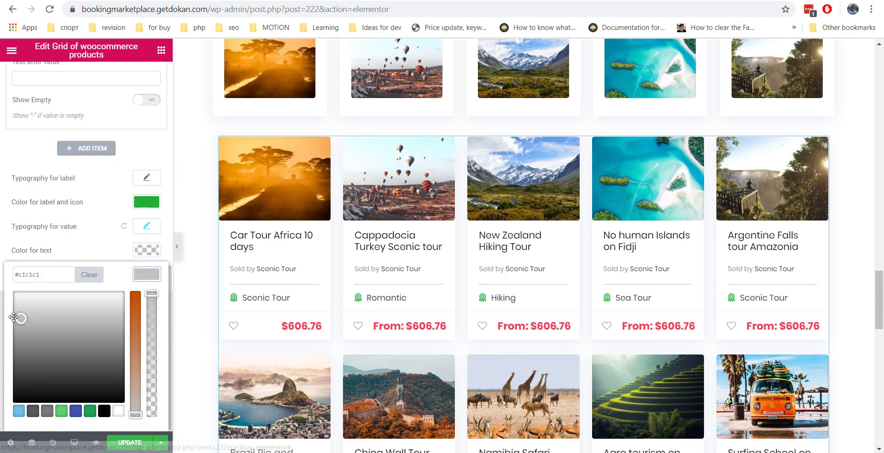
left_click_drag(10, 314, 4, 300)
left_click(14, 239)
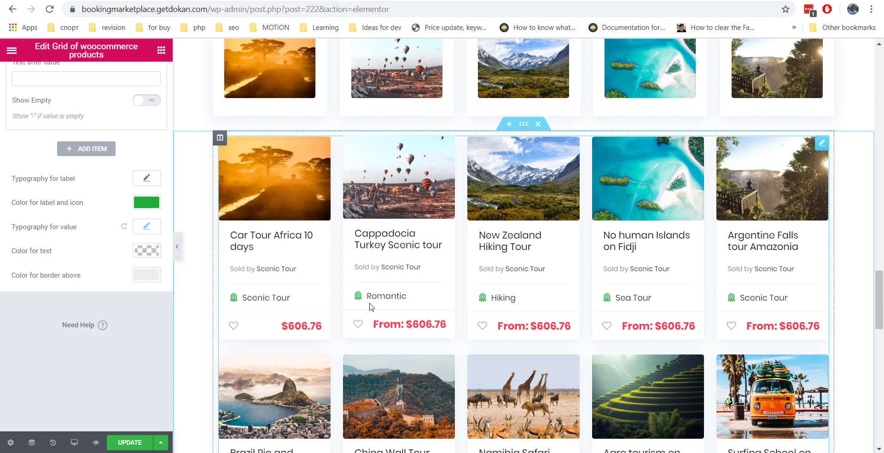
scroll(345, 298, "down", 2)
scroll(344, 298, "up", 2)
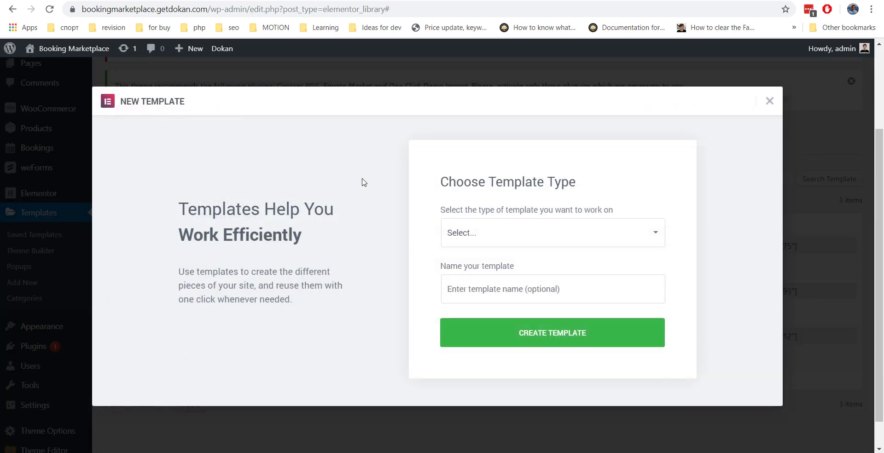
Create a new Section template named Loop Attributes.
left_click(502, 232)
left_click(481, 275)
left_click(481, 285)
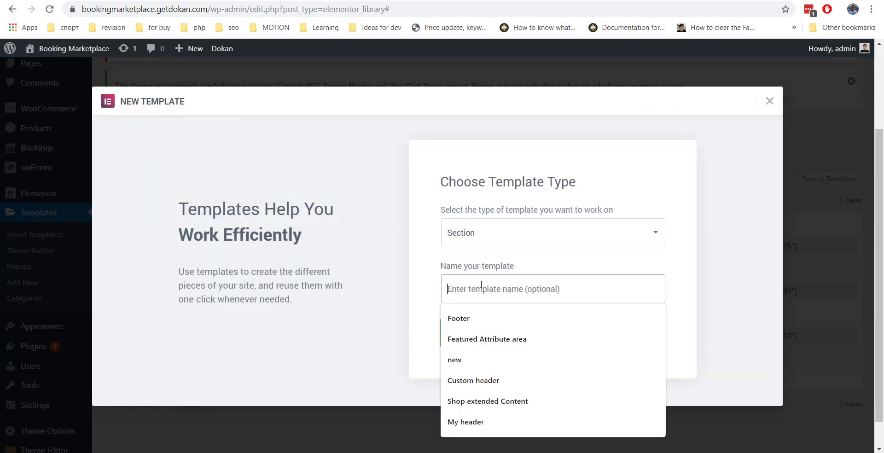
type("Loop Attributes")
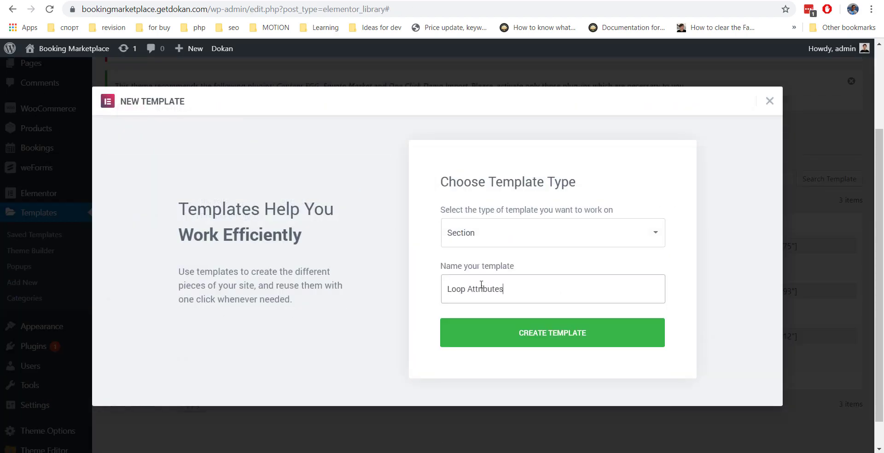
left_click(574, 332)
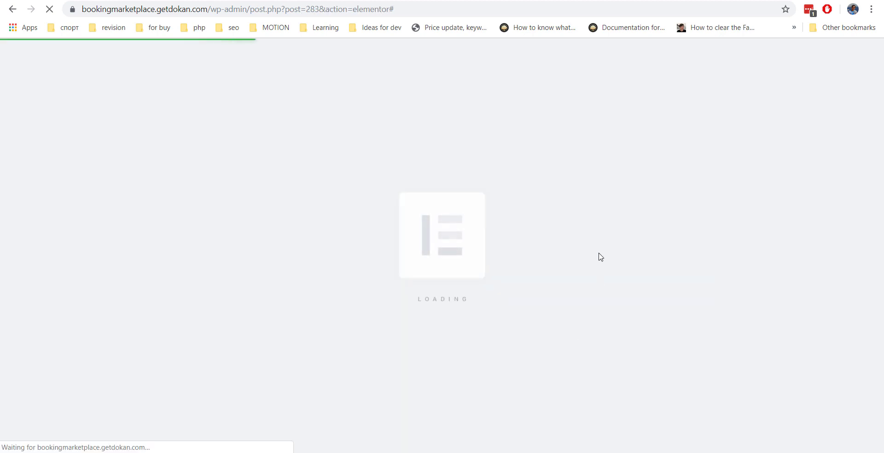
Add a Meta/attribute value widget to the Loop Attributes template and set its type to Woocommerce Attribute.
scroll(124, 139, "down", 15)
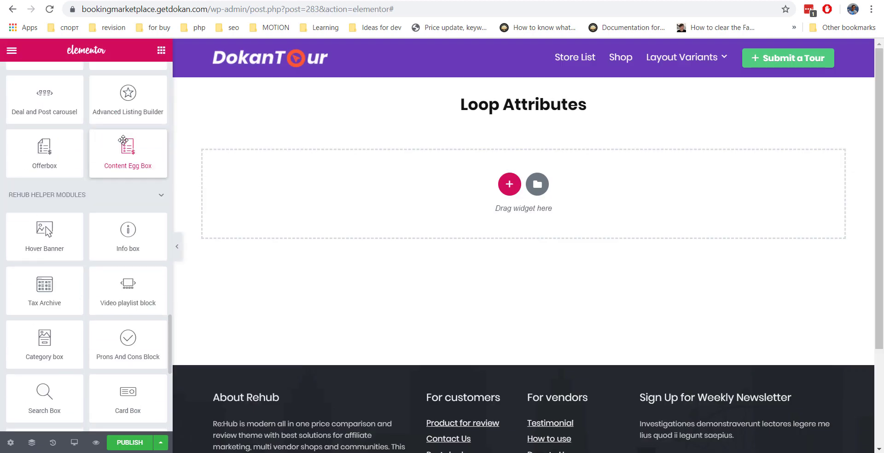
scroll(123, 140, "down", 3)
left_click_drag(43, 288, 323, 229)
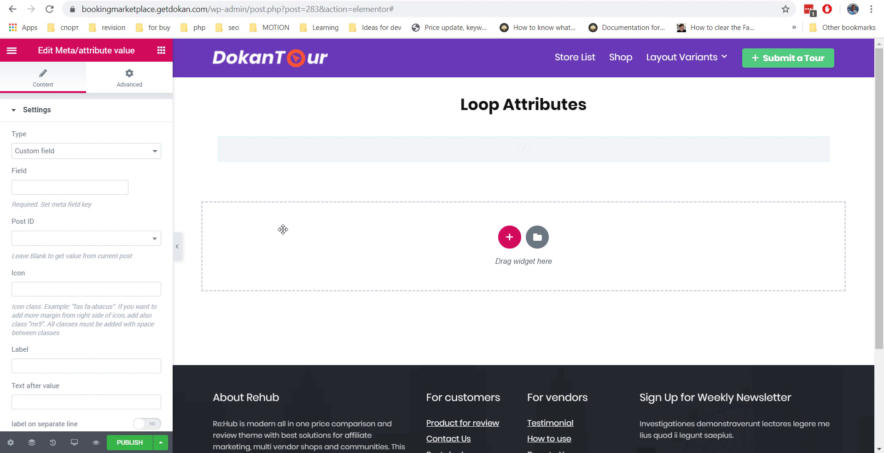
left_click(67, 154)
left_click(46, 170)
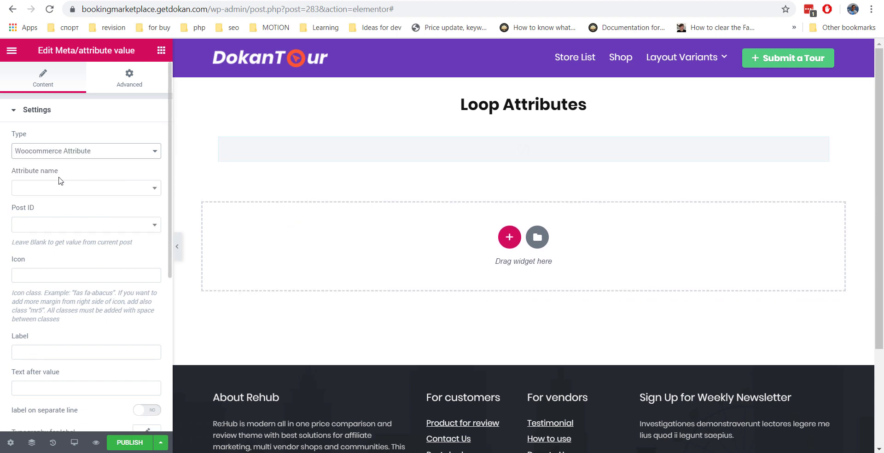
Set the widget's attribute name to Group Size and its post ID to Kayaking with Fish (Alaska).
left_click(83, 188)
left_click(55, 223)
left_click(70, 224)
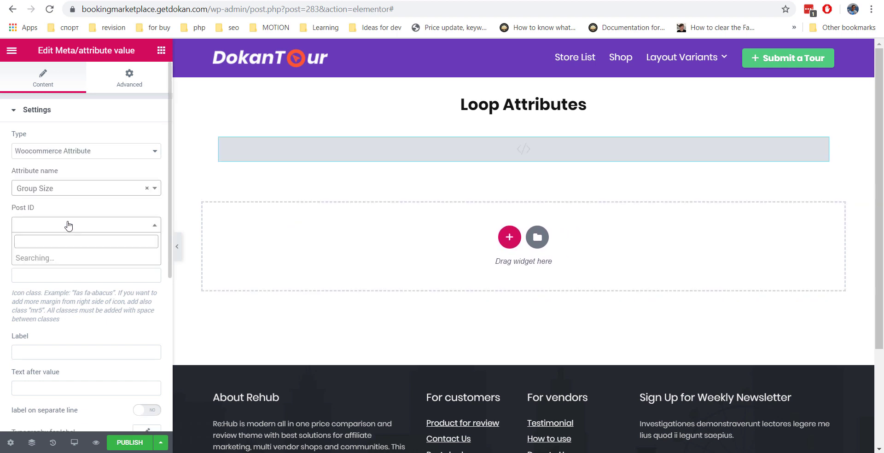
scroll(71, 273, "down", 3)
left_click(70, 272)
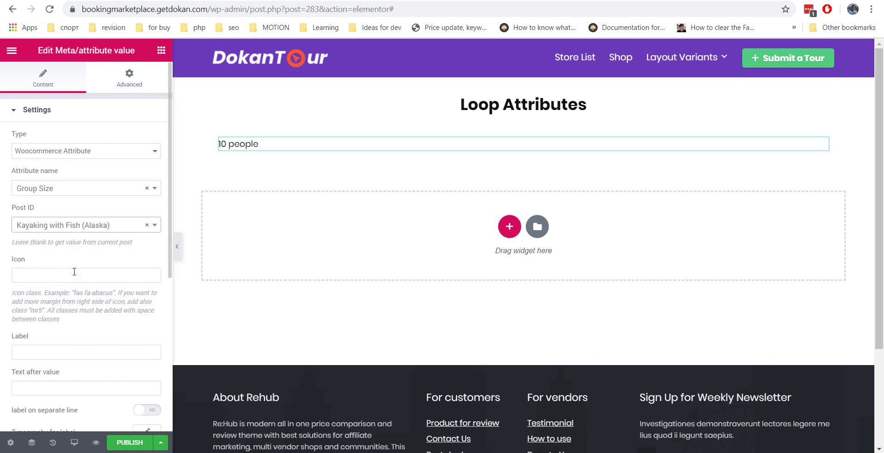
Set the Group Size widget's icon class to fal fa-users.
left_click(48, 271)
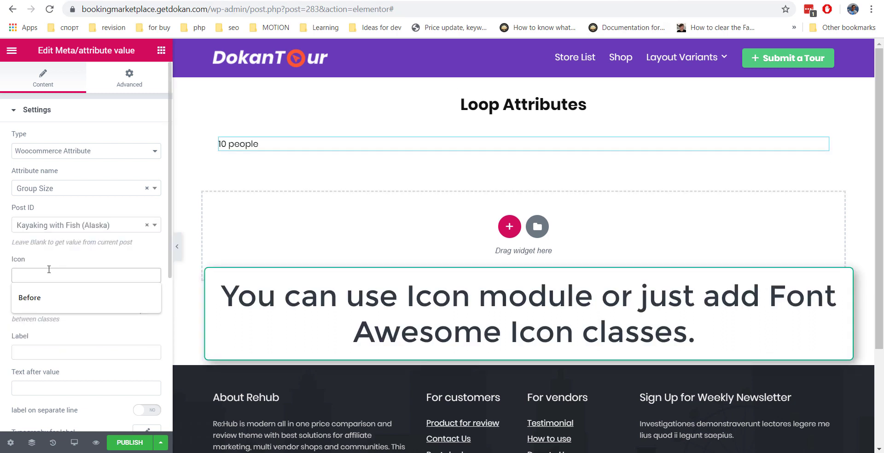
type("fal fa-users")
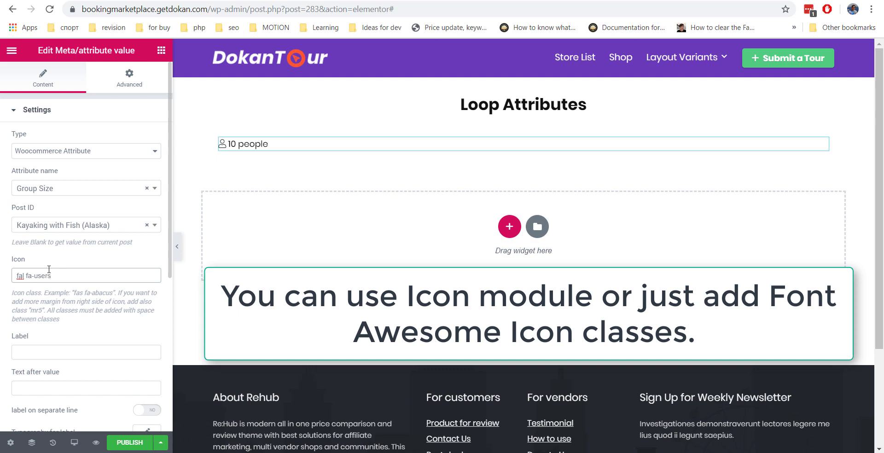
left_click(85, 259)
Set the Group Size widget's label colour to the blue #4054b2.
scroll(84, 259, "down", 2)
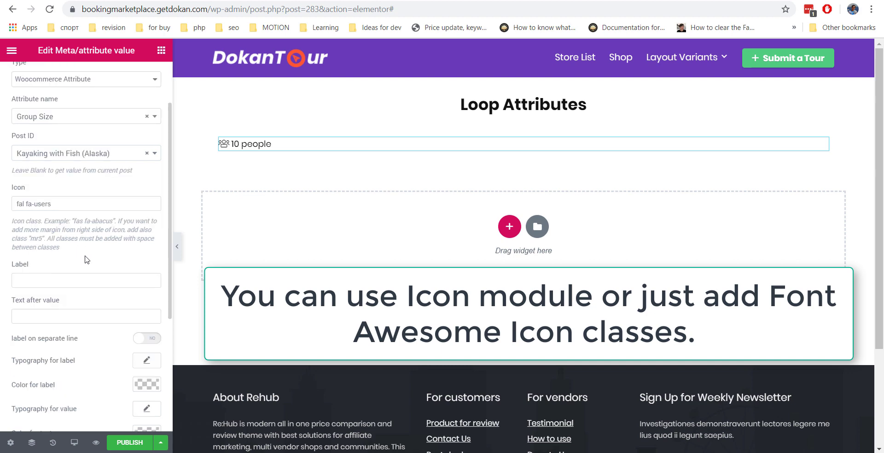
scroll(84, 259, "down", 5)
left_click(142, 197)
left_click(76, 331)
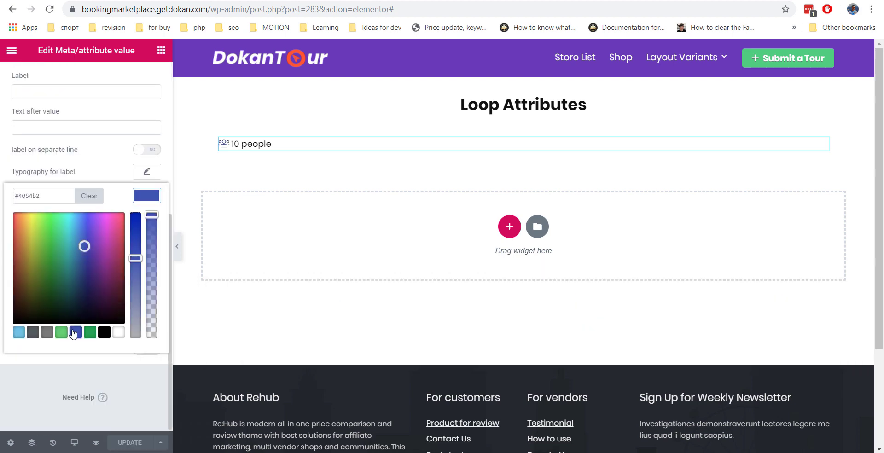
left_click(102, 166)
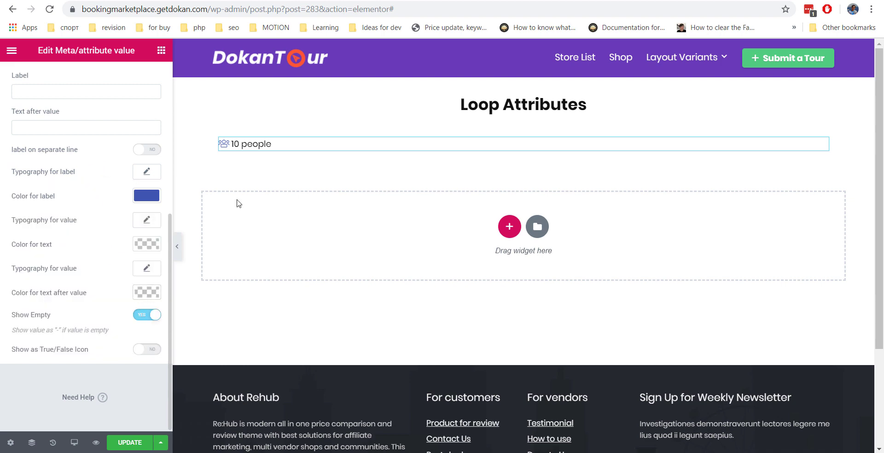
Duplicate the Group Size widget and set its column's widgets space to 0 px.
right_click(280, 148)
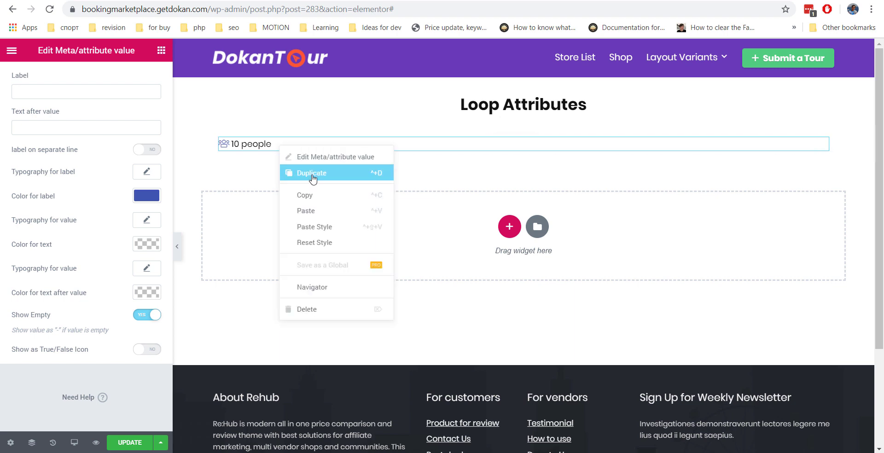
left_click(312, 174)
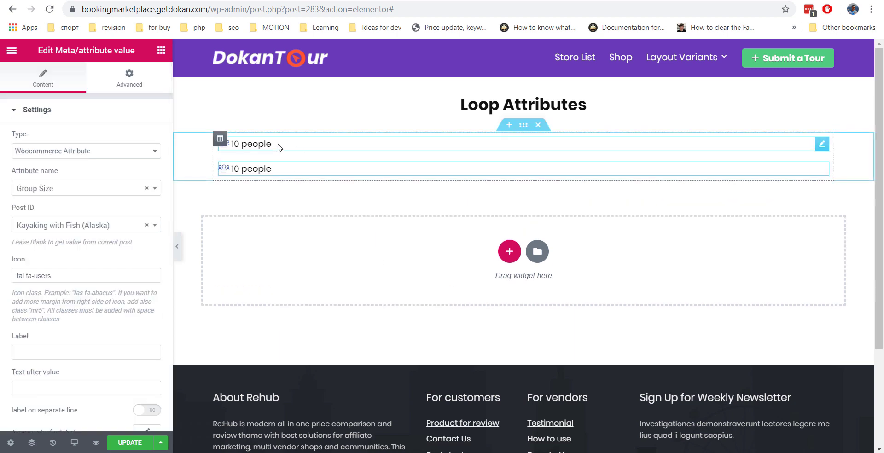
left_click(220, 140)
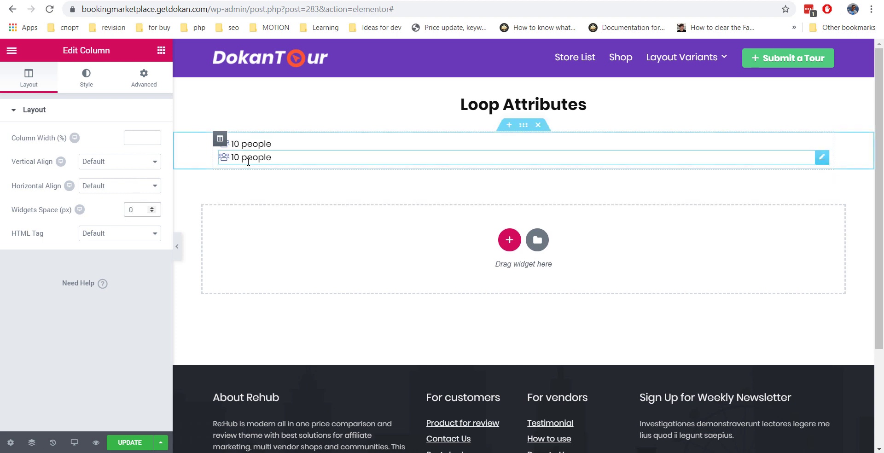
Set the duplicated widget's attribute name to Transport and its icon class to fal fa-car, and update the template.
left_click(228, 159)
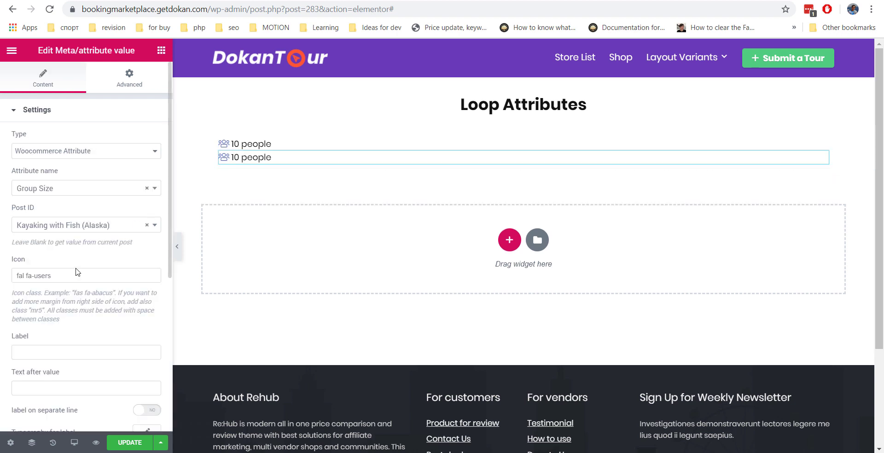
left_click(74, 188)
left_click(60, 262)
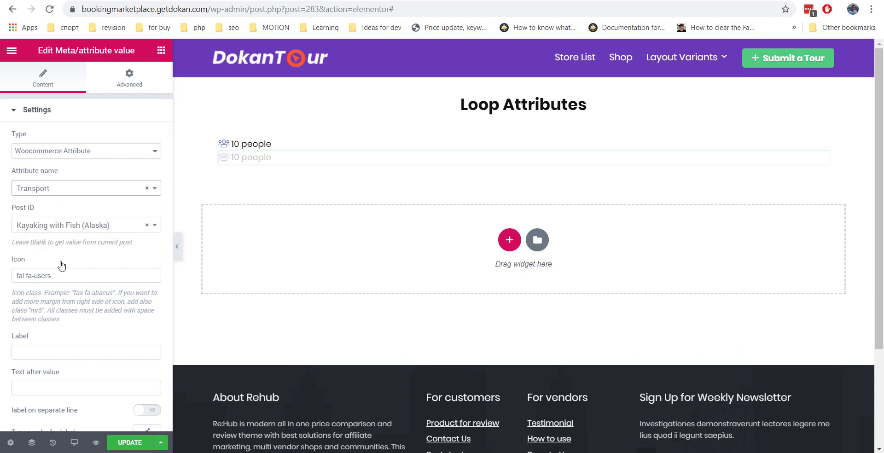
left_click_drag(64, 276, 36, 276)
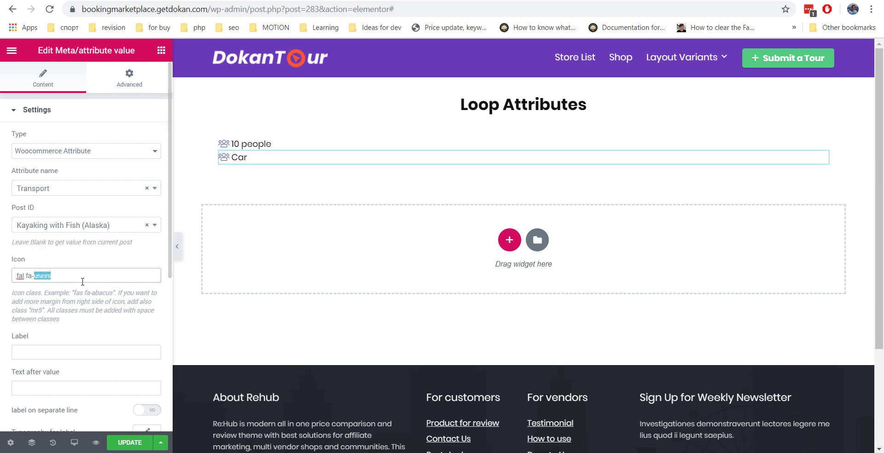
type("car")
left_click(194, 185)
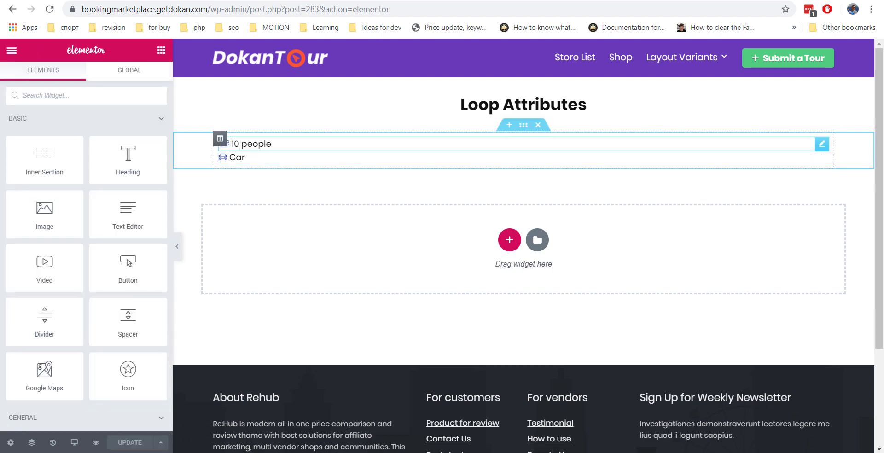
Clear the post ID of both the Group Size and Transport widgets so they use the current post.
left_click(316, 151)
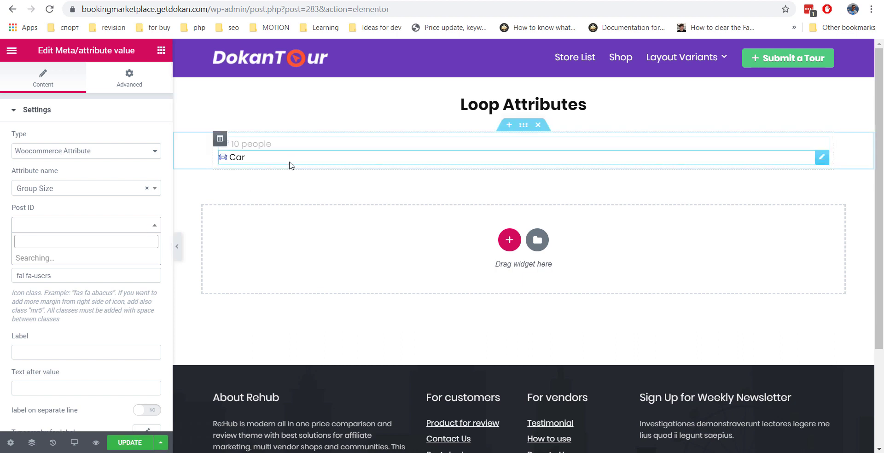
left_click(280, 173)
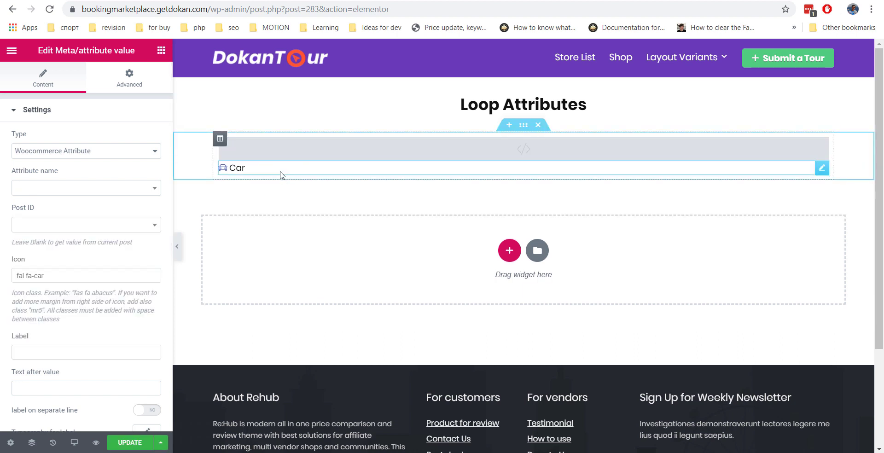
left_click(155, 225)
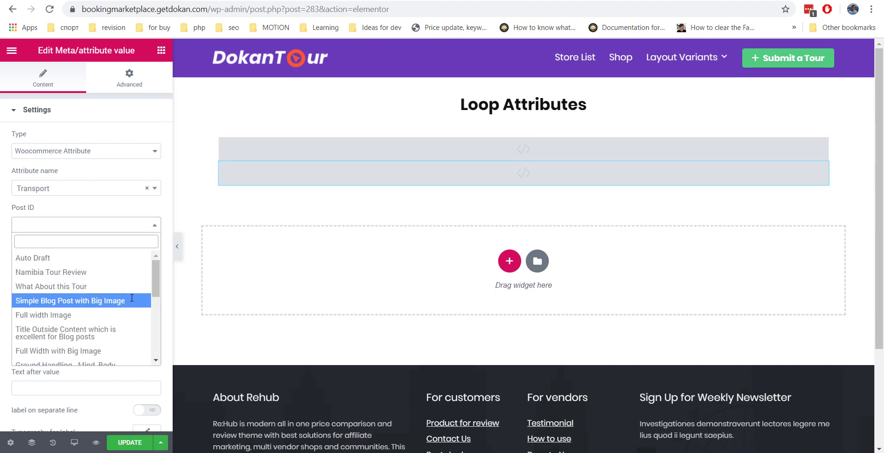
left_click(132, 301)
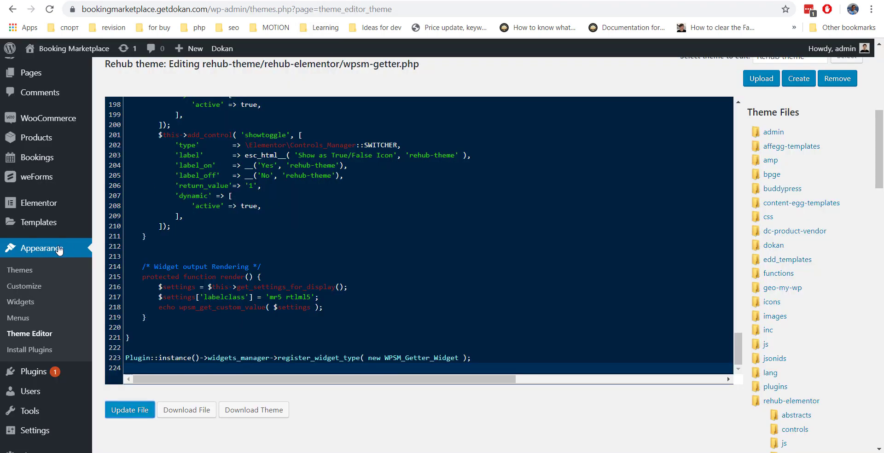
Copy the Loop Attributes template's shortcode [RH_ELEMENTOR id="283"] into the Customizer's code zone inside product loop and check the shop preview.
left_click(107, 225)
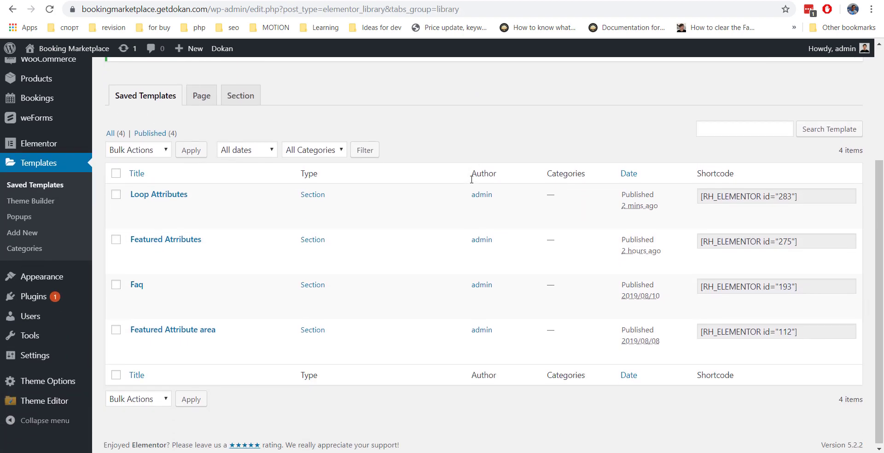
triple_click(793, 195)
key("ctrl+c")
key("ctrl+Tab")
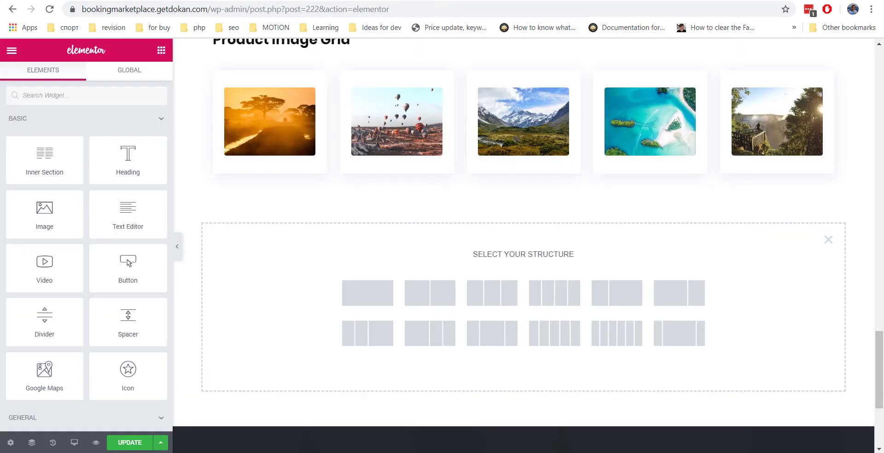
key("ctrl+Tab")
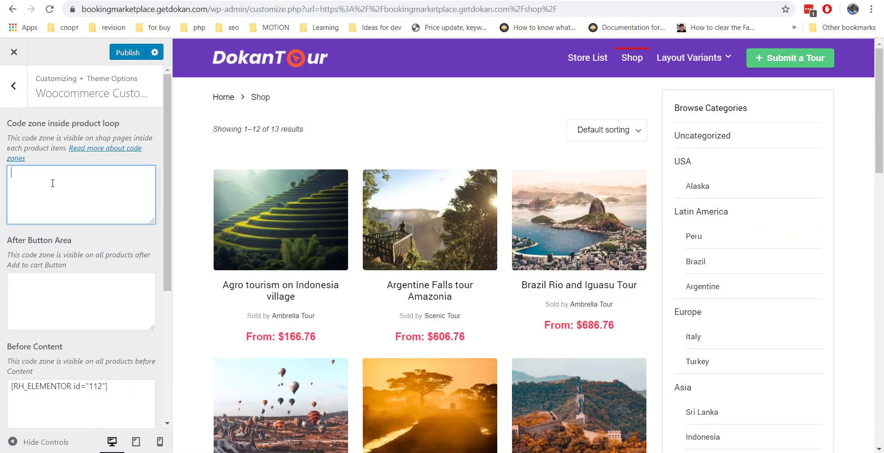
key("ctrl+v")
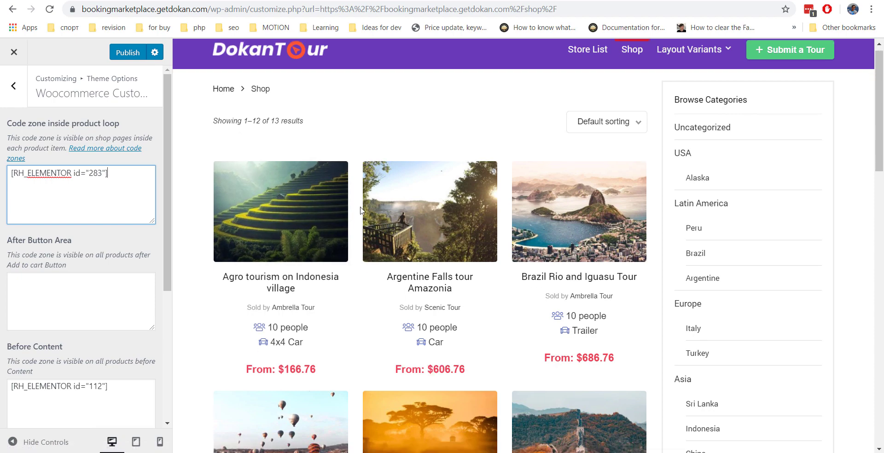
scroll(360, 210, "down", 2)
scroll(361, 211, "down", 3)
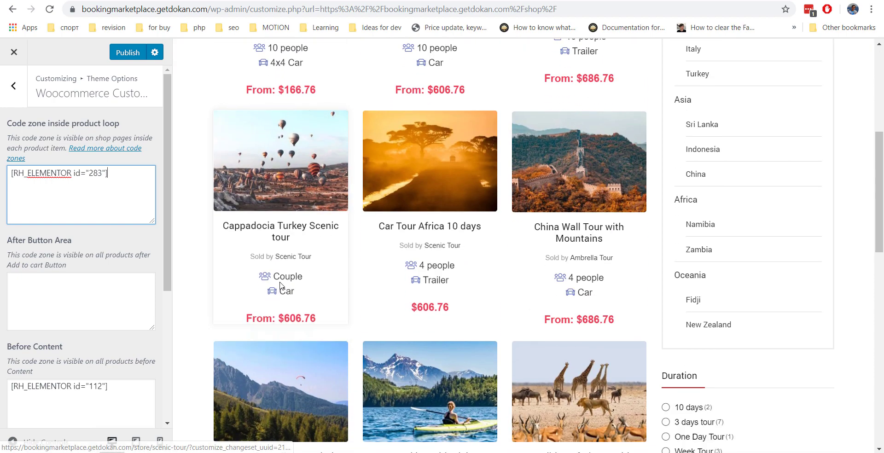
scroll(283, 279, "up", 5)
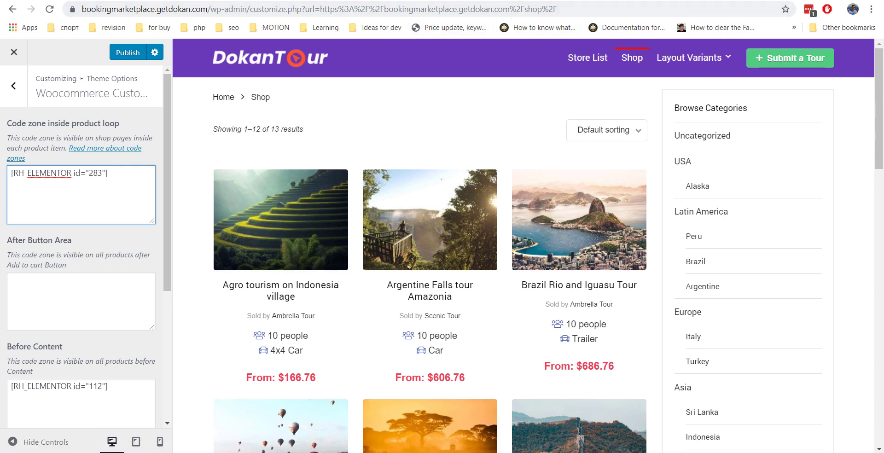
Search the Wpsoul documentation site for "get meta value" and open the article on showing any custom field or attribute value in the theme.
left_click(627, 28)
scroll(381, 200, "down", 3)
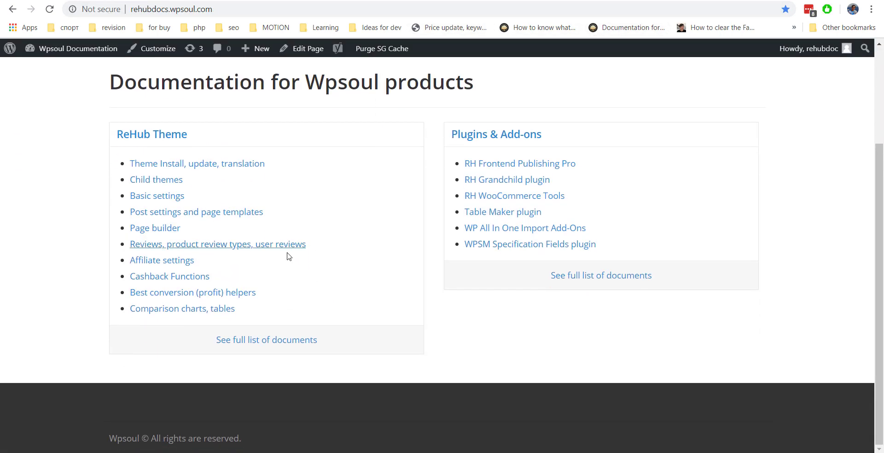
scroll(302, 243, "up", 1)
scroll(302, 243, "up", 2)
left_click(315, 134)
type("g")
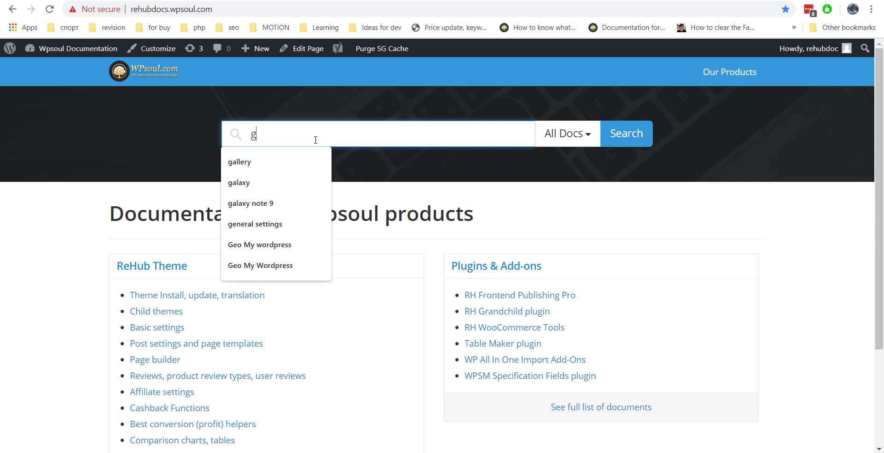
type("et meta value")
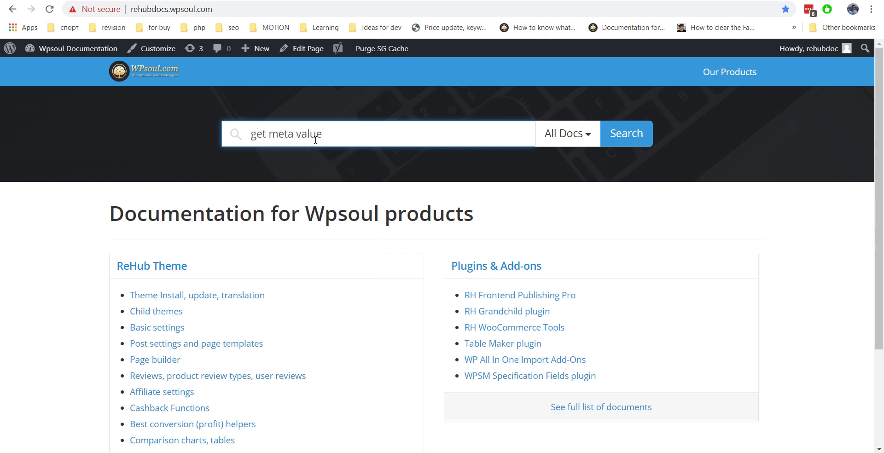
key("Return")
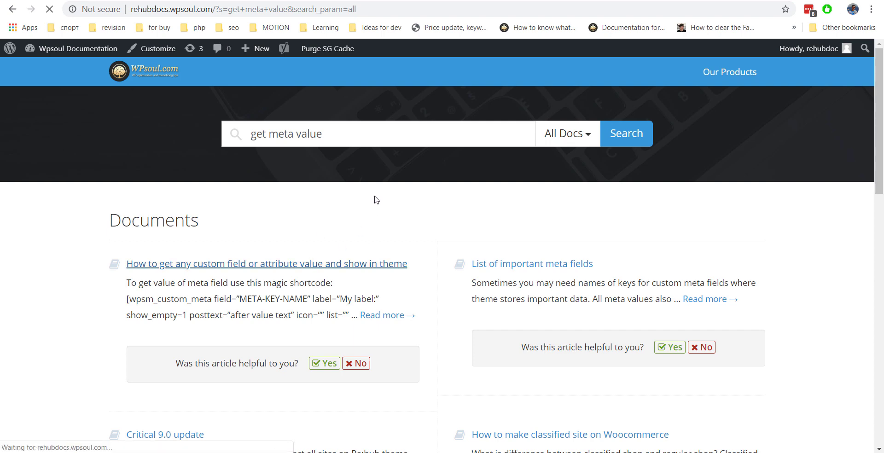
scroll(371, 194, "down", 4)
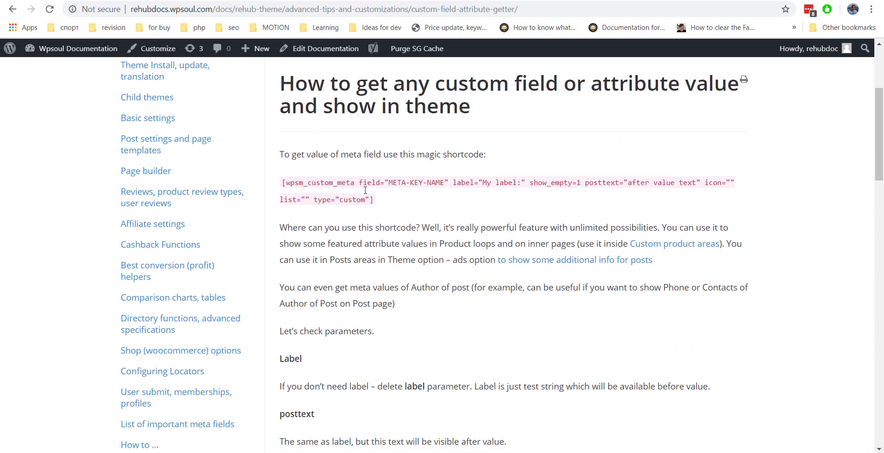
scroll(365, 190, "down", 1)
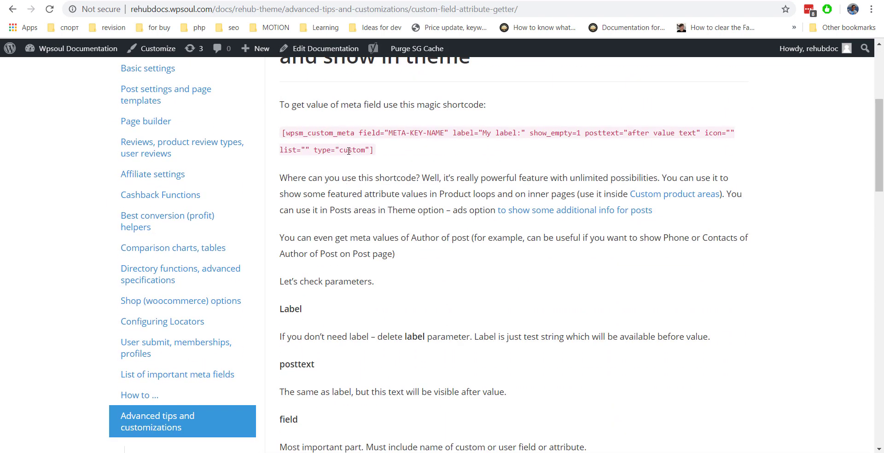